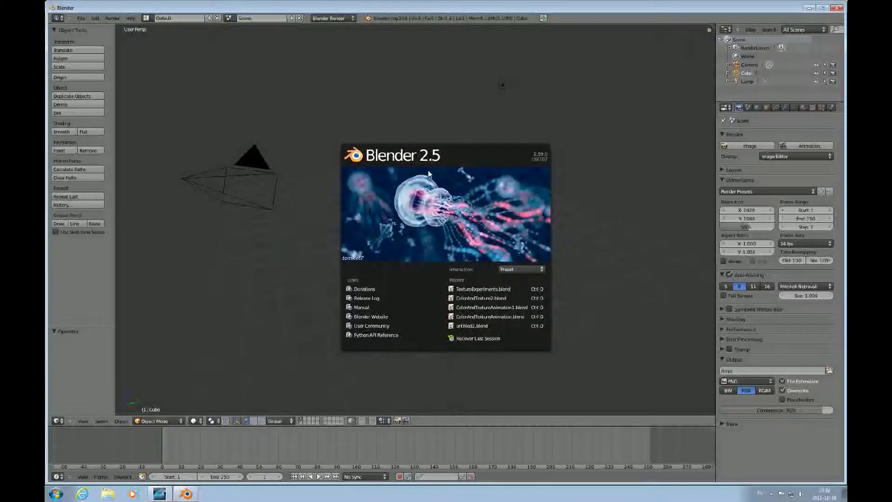
Dismiss the splash screen and delete the default cube, with the viewport in orthographic right view
{"action": "left_click", "coordinate": [466, 147]}
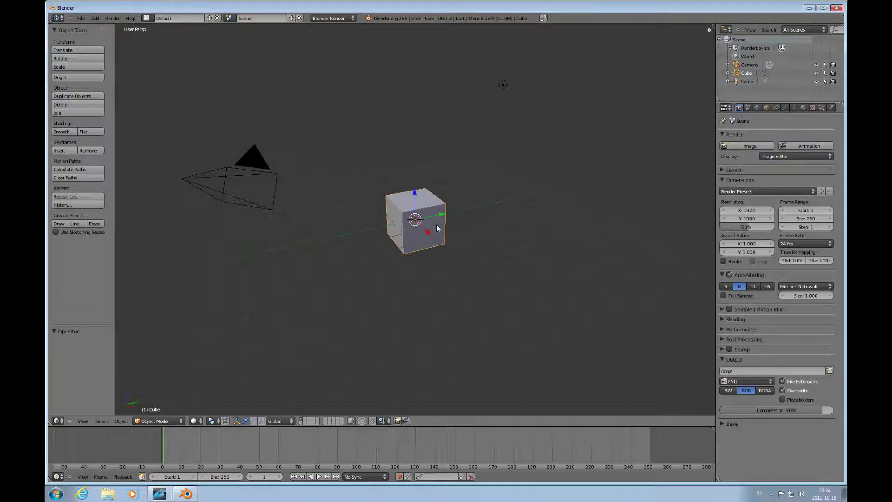
{"action": "key", "text": "KP_7"}
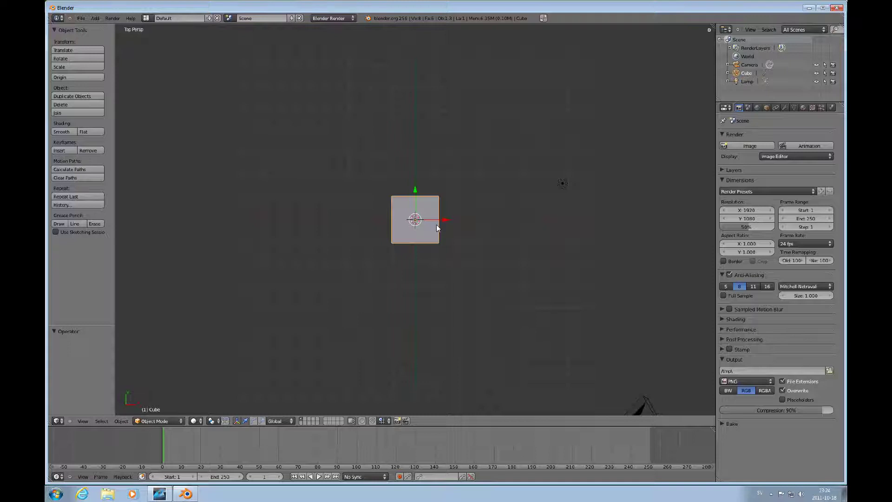
{"action": "key", "text": "KP_3"}
{"action": "key", "text": "KP_5"}
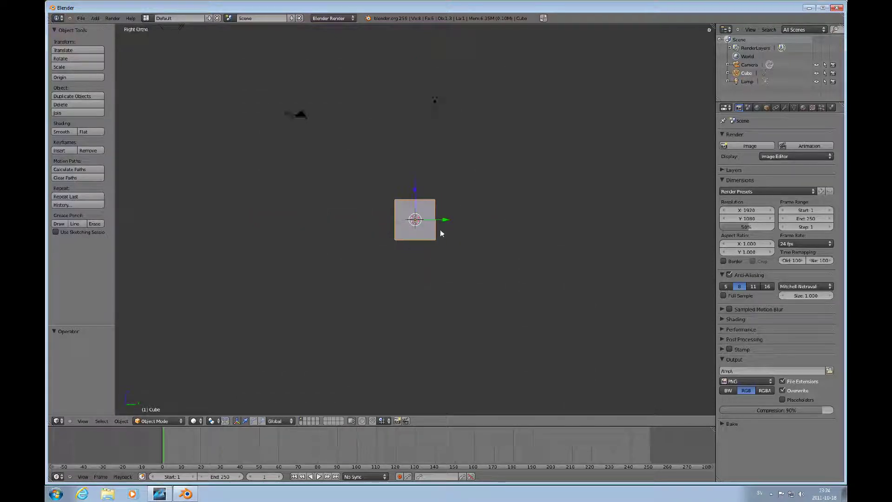
{"action": "key", "text": "x"}
{"action": "left_click", "coordinate": [441, 234]}
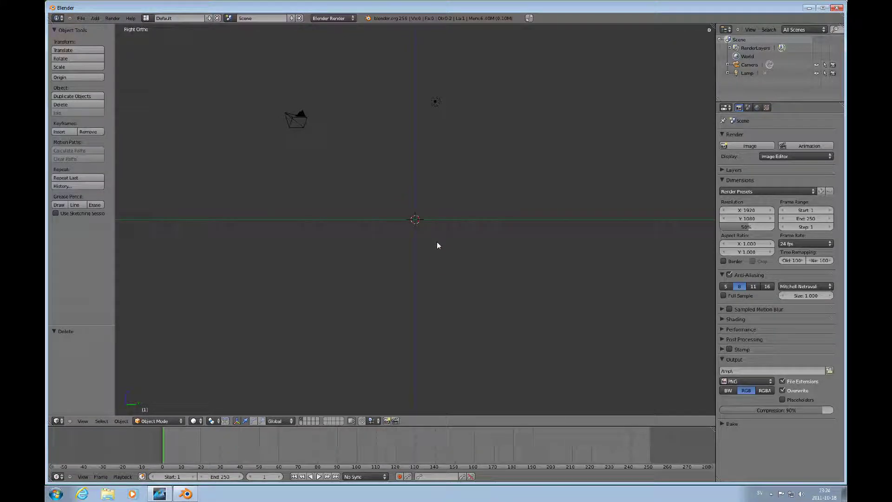
Add a plane mesh at the scene origin
{"action": "key", "text": "shift+a"}
{"action": "mouse_move", "coordinate": [437, 243]}
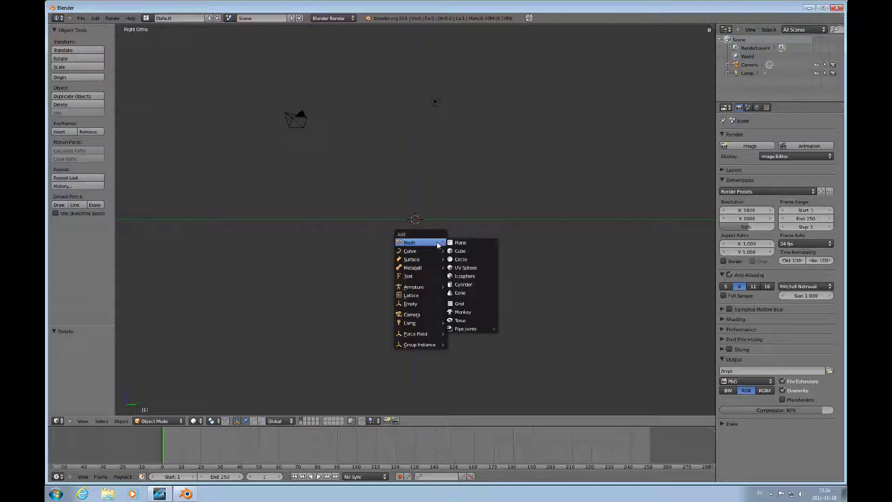
{"action": "left_click", "coordinate": [470, 242]}
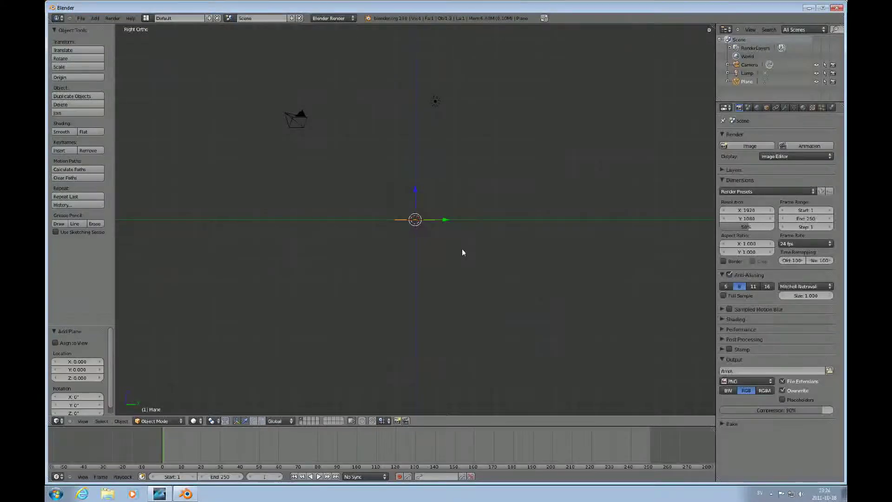
Rotate the plane 90° about the X axis so it faces the front orthographic view
{"action": "key", "text": "KP_7"}
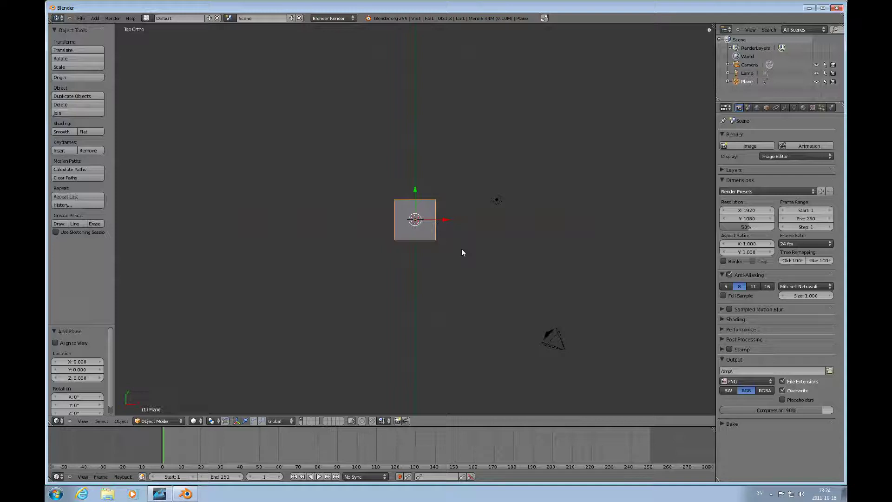
{"action": "key", "text": "KP_1"}
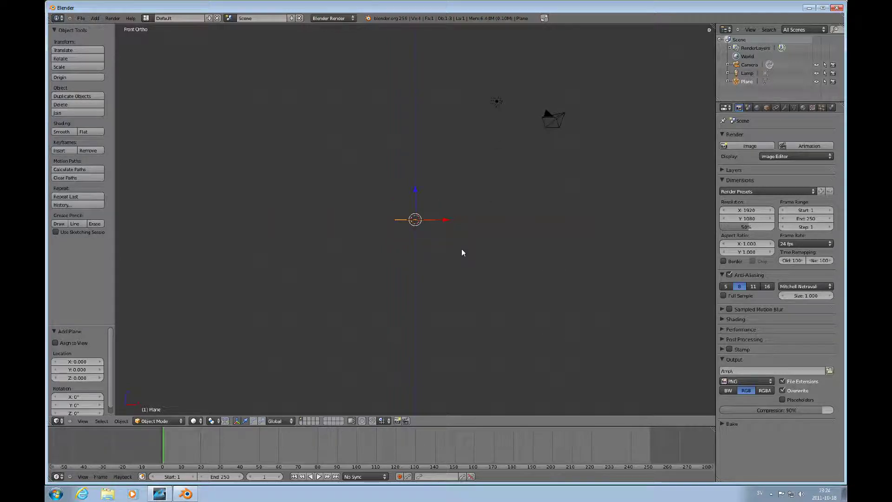
{"action": "key", "text": "r"}
{"action": "key", "text": "x"}
{"action": "key", "text": "9"}
{"action": "key", "text": "0"}
{"action": "key", "text": "Return"}
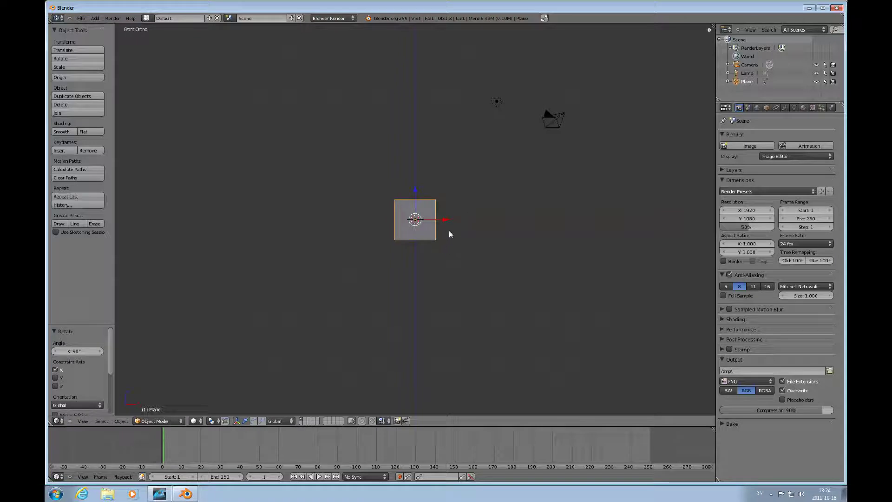
Scale the plane by 3 along the X axis
{"action": "key", "text": "s"}
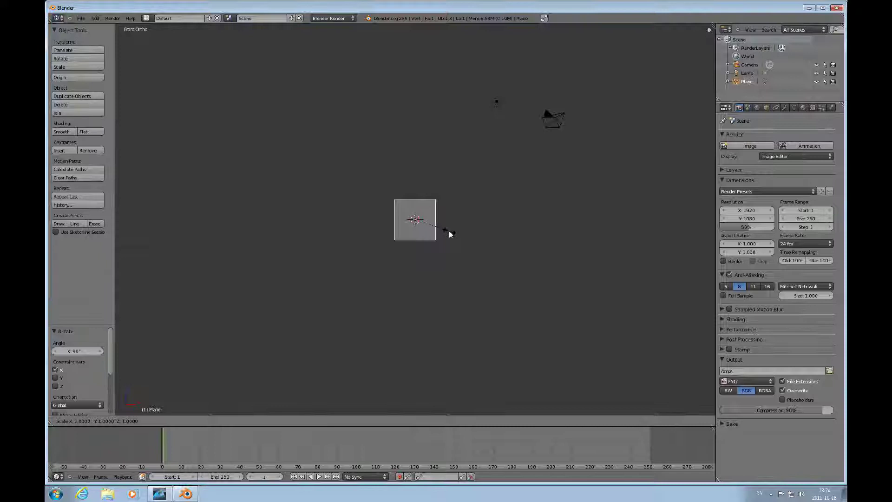
{"action": "key", "text": "x"}
{"action": "key", "text": "3"}
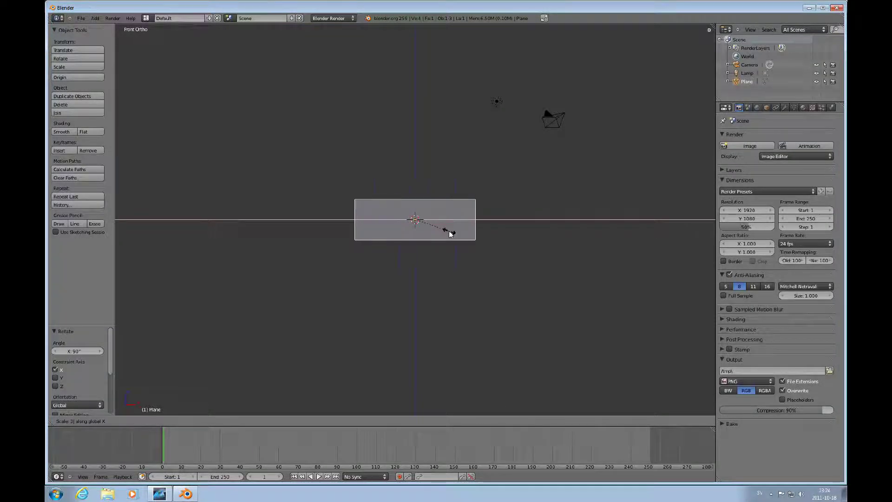
{"action": "key", "text": "Return"}
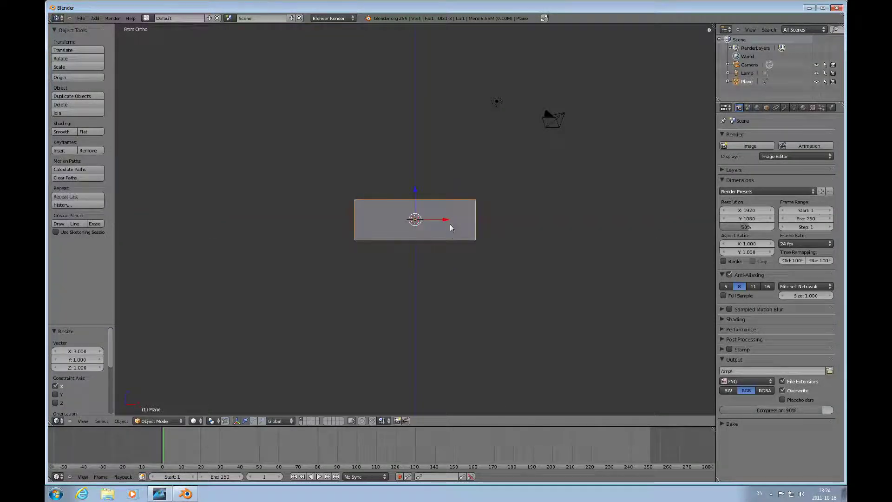
In Edit Mode with edge selection, subdivide the plane's upper and lower long edges together with 4 cuts
{"action": "key", "text": "ctrl+Tab"}
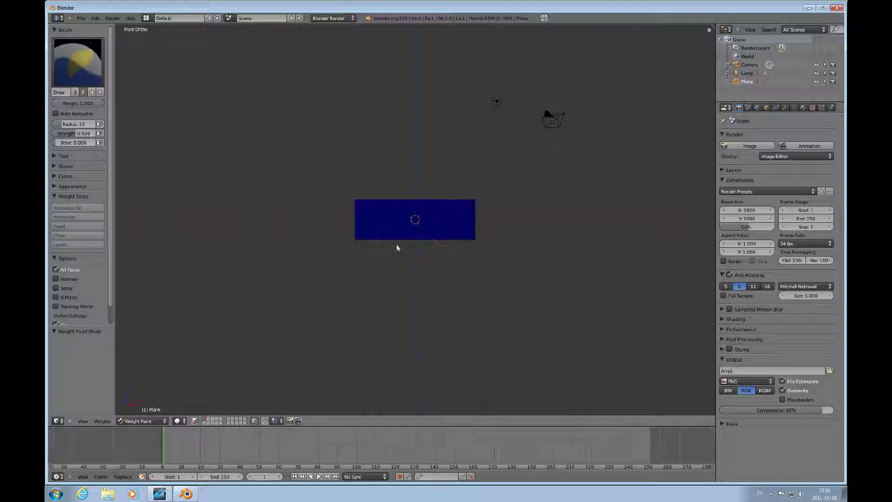
{"action": "key", "text": "Tab"}
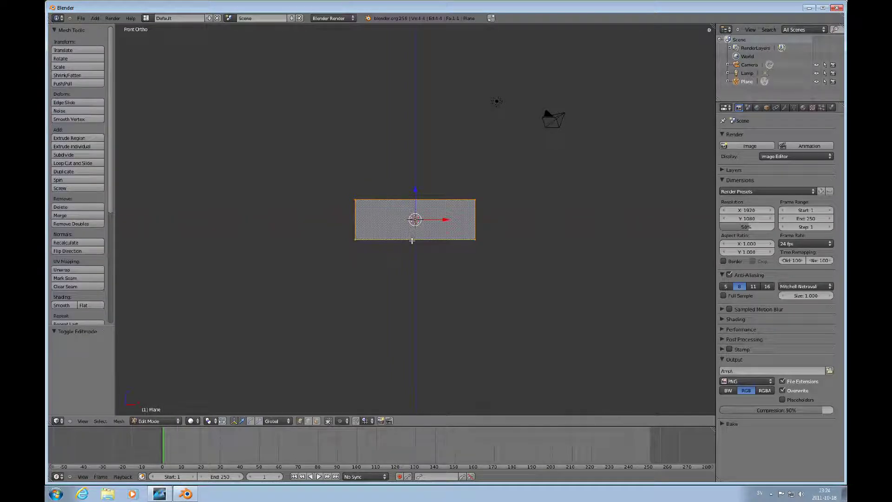
{"action": "key", "text": "ctrl+Tab"}
{"action": "left_click", "coordinate": [394, 249]}
{"action": "right_click", "coordinate": [405, 240]}
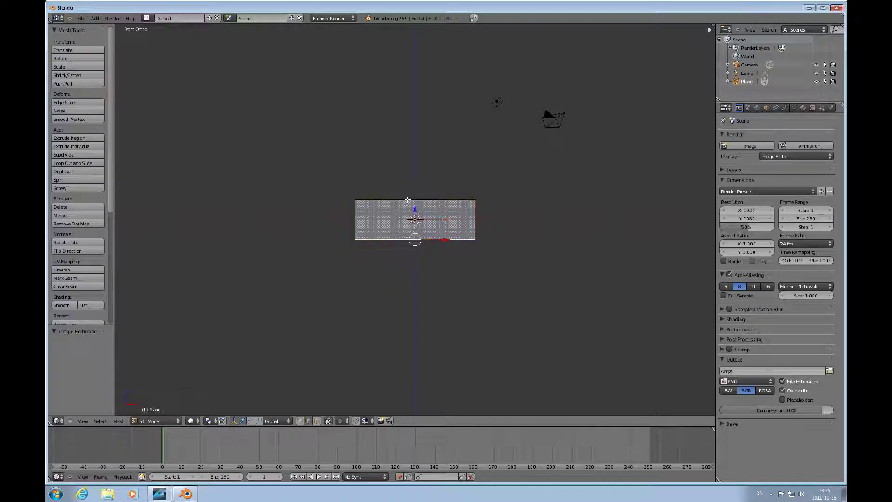
{"action": "right_click", "coordinate": [408, 200], "text": "shift"}
{"action": "key", "text": "w"}
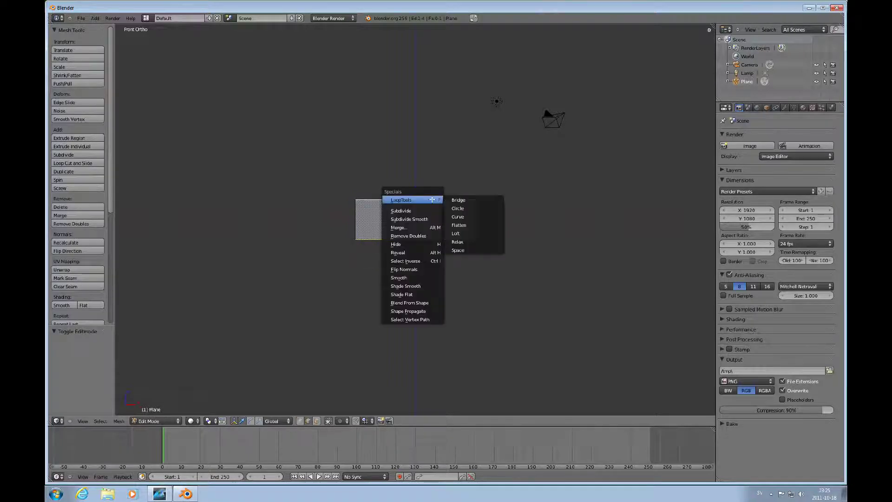
{"action": "left_click", "coordinate": [429, 211]}
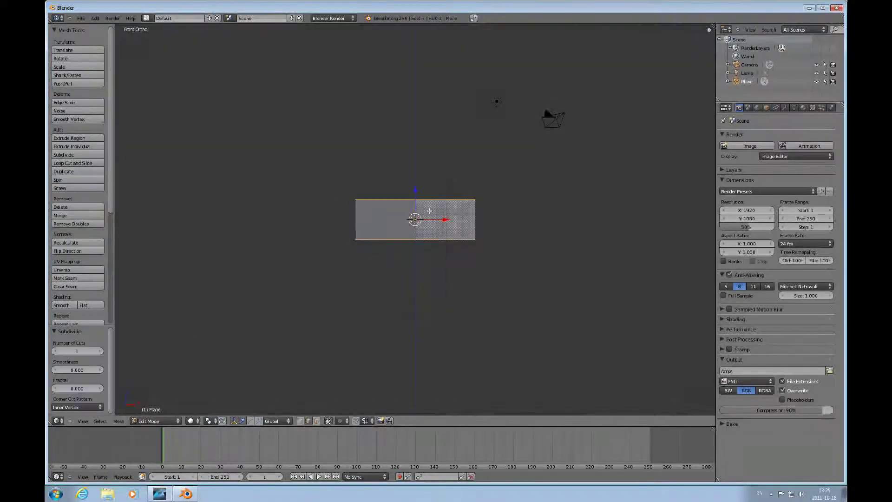
{"action": "left_click", "coordinate": [91, 352]}
{"action": "left_click", "coordinate": [102, 352]}
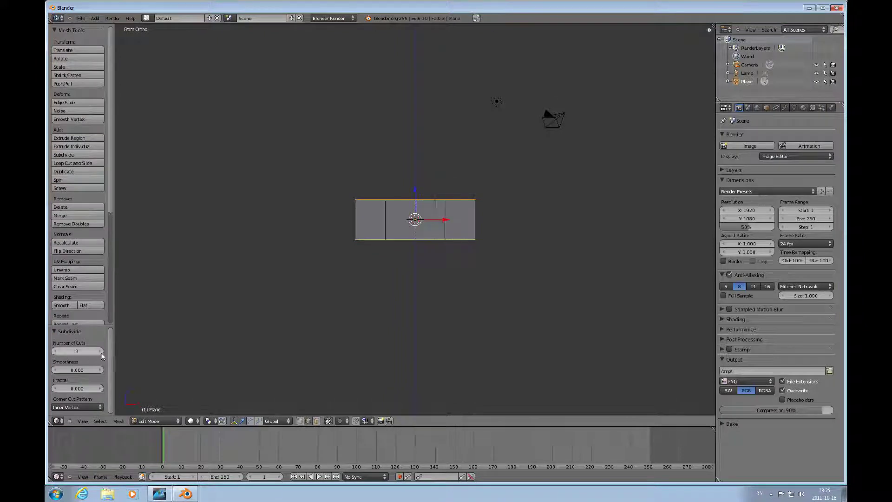
{"action": "left_click", "coordinate": [101, 353]}
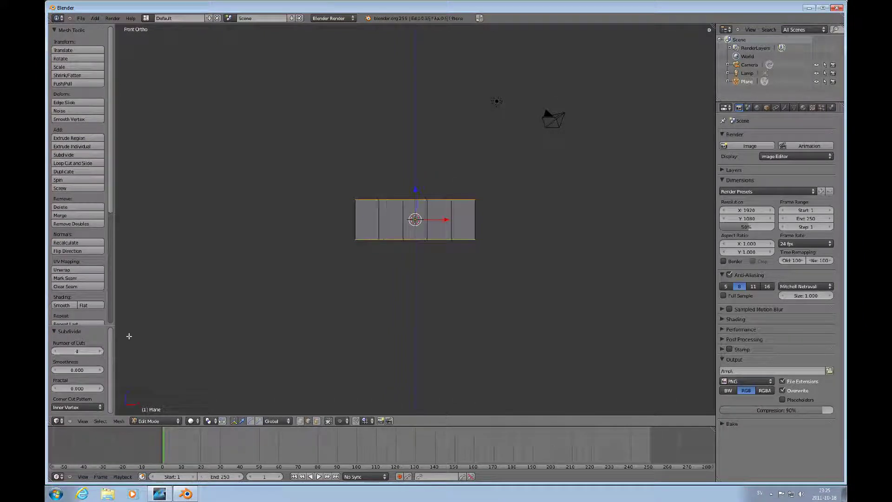
Select the two inner vertical edges on either side of the plane's centre
{"action": "right_click", "coordinate": [405, 220]}
{"action": "right_click", "coordinate": [427, 219], "text": "shift"}
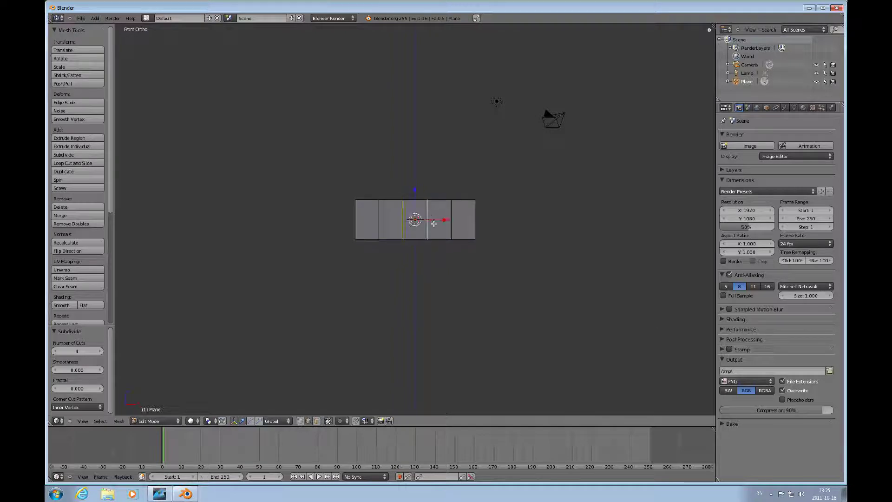
{"action": "key", "text": "s"}
{"action": "left_click", "coordinate": [440, 225]}
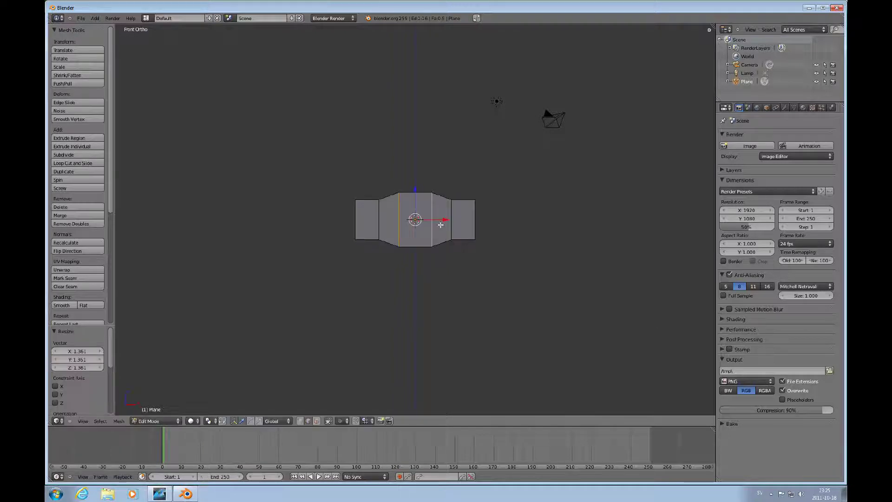
{"action": "key", "text": "ctrl+z"}
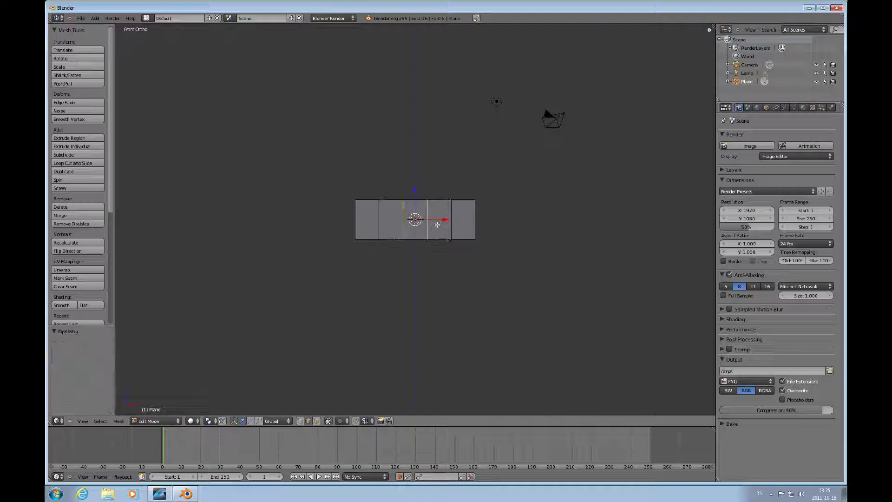
Spread the two inner vertical edges apart by scaling them about 1.54 along X
{"action": "key", "text": "s"}
{"action": "key", "text": "x"}
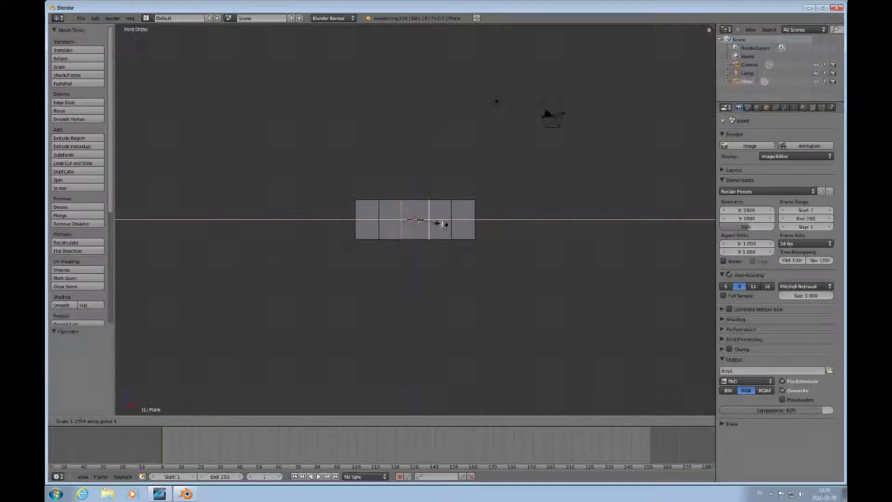
{"action": "left_click", "coordinate": [450, 224]}
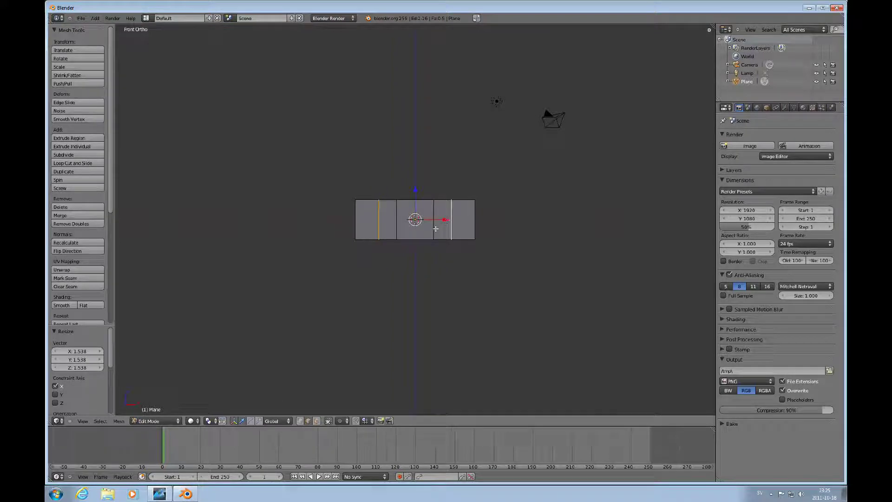
Scale the two outer vertical cut edges by about 1.12 along X to move them closer to the plane's ends
{"action": "key", "text": "s"}
{"action": "key", "text": "x"}
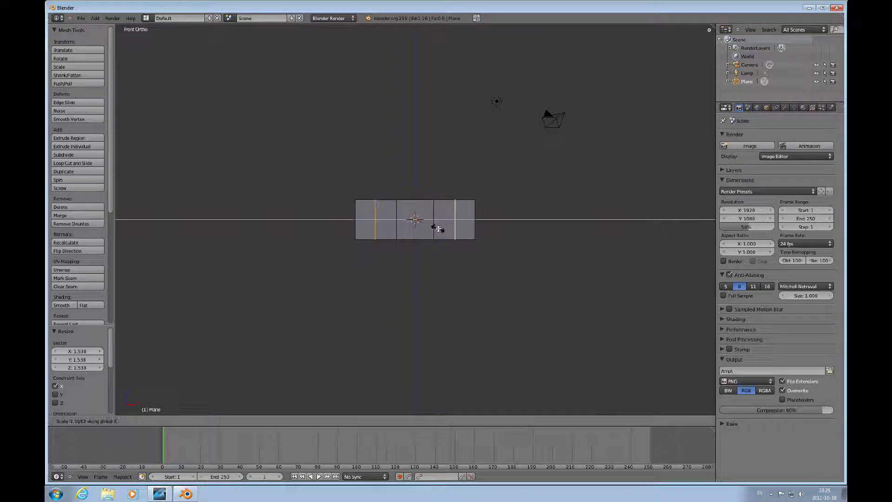
{"action": "left_click", "coordinate": [440, 228]}
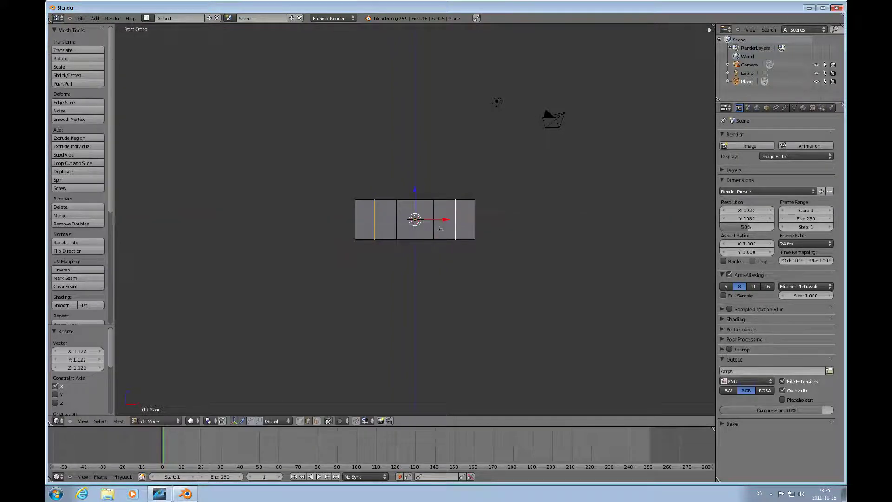
Raise the outermost lower edge segments at both ends of the mesh by about 1.21 along Z
{"action": "right_click", "coordinate": [367, 239]}
{"action": "right_click", "coordinate": [466, 239], "text": "shift"}
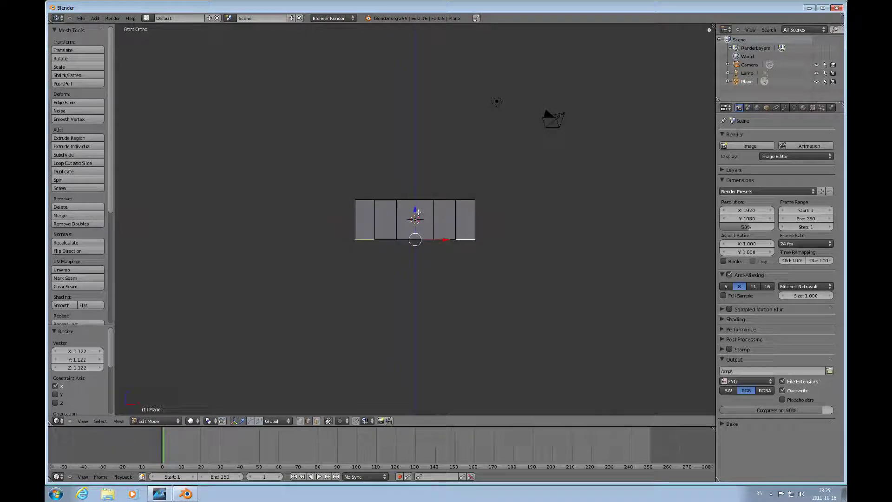
{"action": "key", "text": "g"}
{"action": "key", "text": "z"}
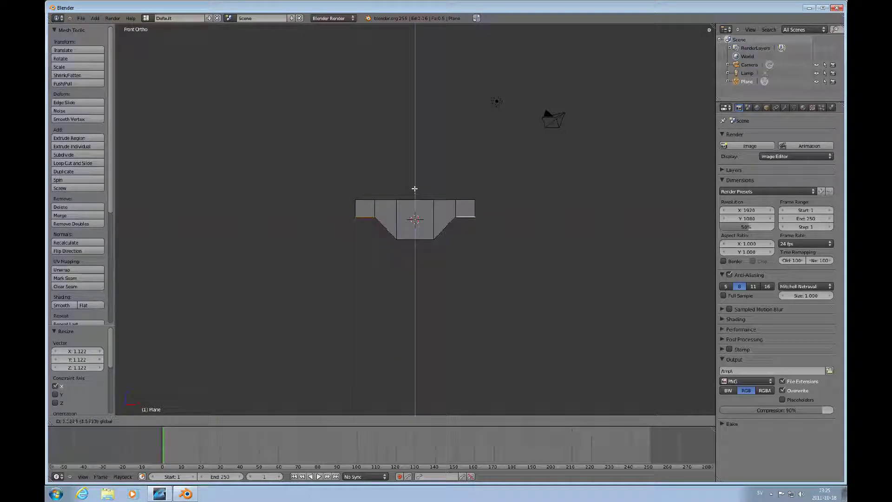
{"action": "left_click", "coordinate": [415, 188]}
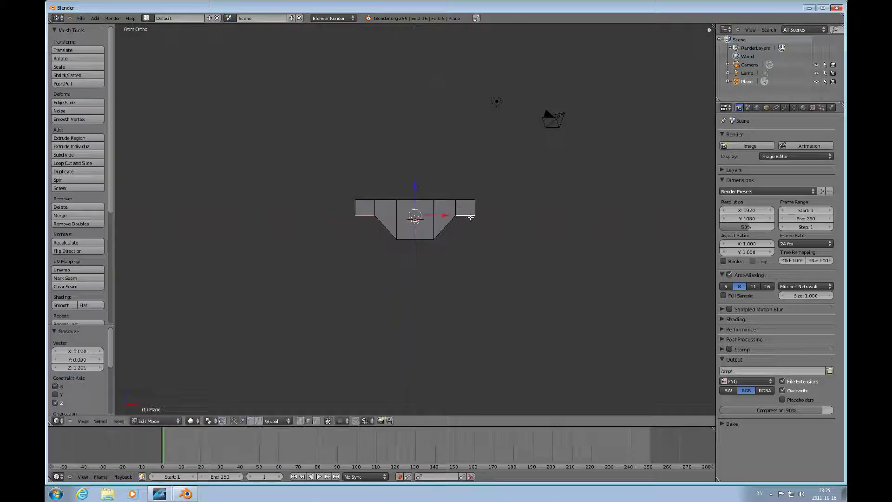
With vertex selection, raise the lower corner vertices at both ends of the mesh by about 0.4 along Z
{"action": "key", "text": "ctrl+Tab"}
{"action": "left_click", "coordinate": [464, 207]}
{"action": "right_click", "coordinate": [473, 214]}
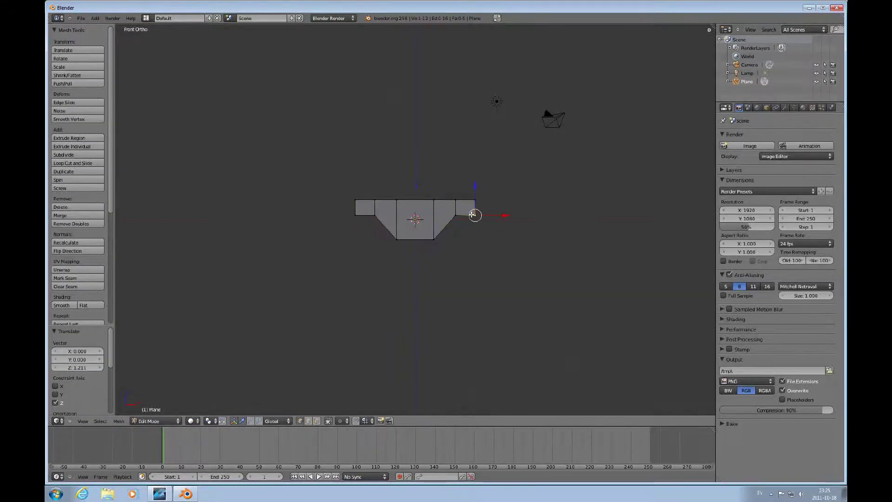
{"action": "right_click", "coordinate": [357, 215], "text": "shift"}
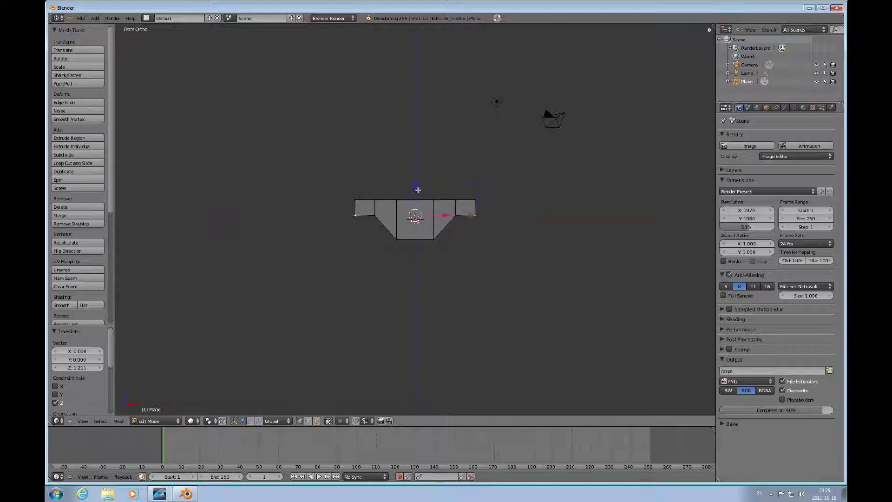
{"action": "key", "text": "g"}
{"action": "key", "text": "z"}
{"action": "left_click", "coordinate": [418, 182]}
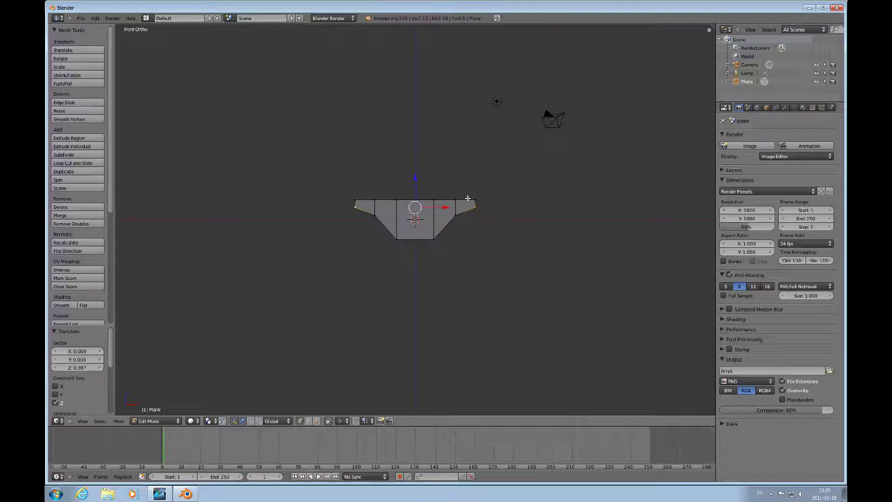
Move the mesh's upper right corner vertex inward by about 0.52 along X
{"action": "key", "text": "e"}
{"action": "key", "text": "x"}
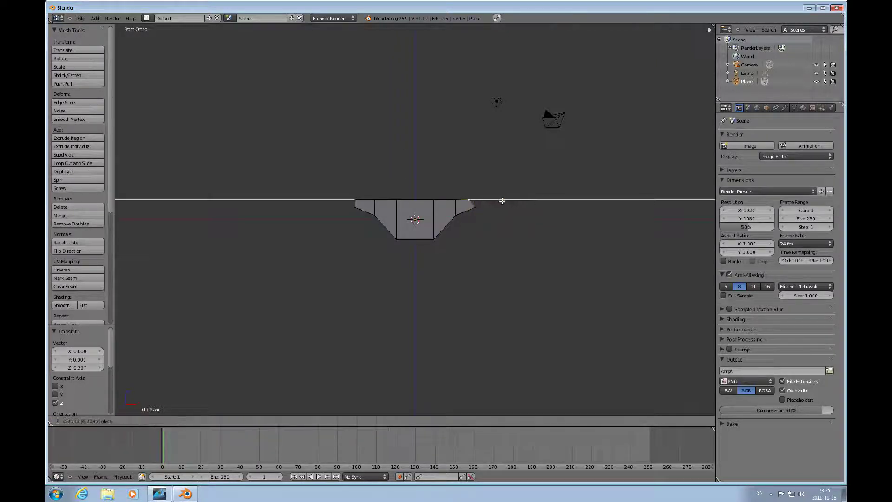
{"action": "left_click", "coordinate": [496, 201]}
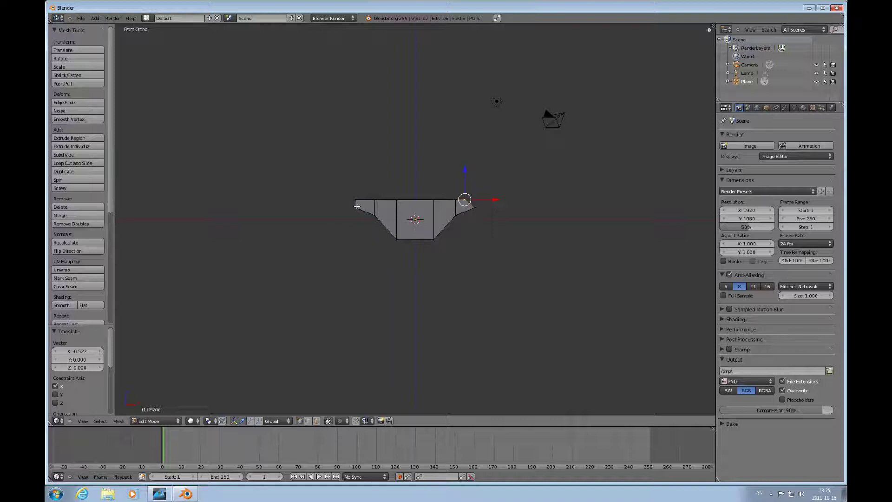
With edge selection, extrude the vertical edge at the mesh's left end outward by about 0.54 along X
{"action": "key", "text": "ctrl+Tab"}
{"action": "left_click", "coordinate": [331, 214]}
{"action": "right_click", "coordinate": [355, 203]}
{"action": "key", "text": "e"}
{"action": "key", "text": "x"}
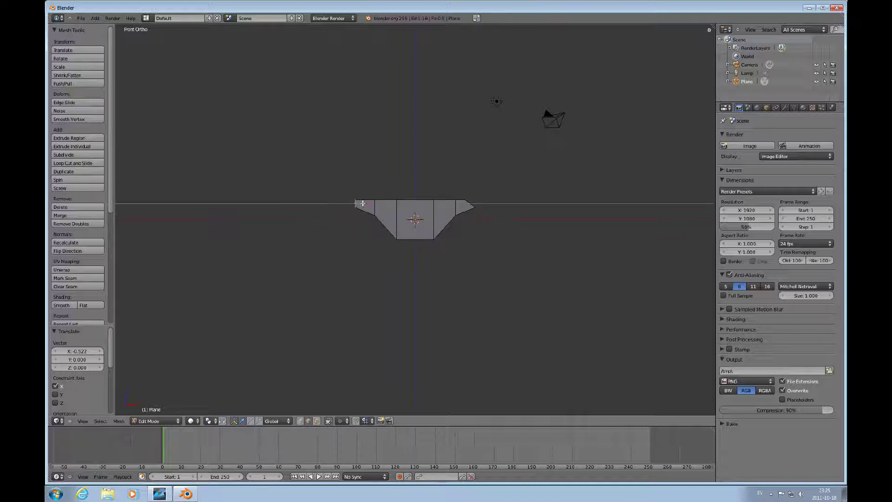
{"action": "key", "text": "Escape"}
{"action": "key", "text": "e"}
{"action": "key", "text": "x"}
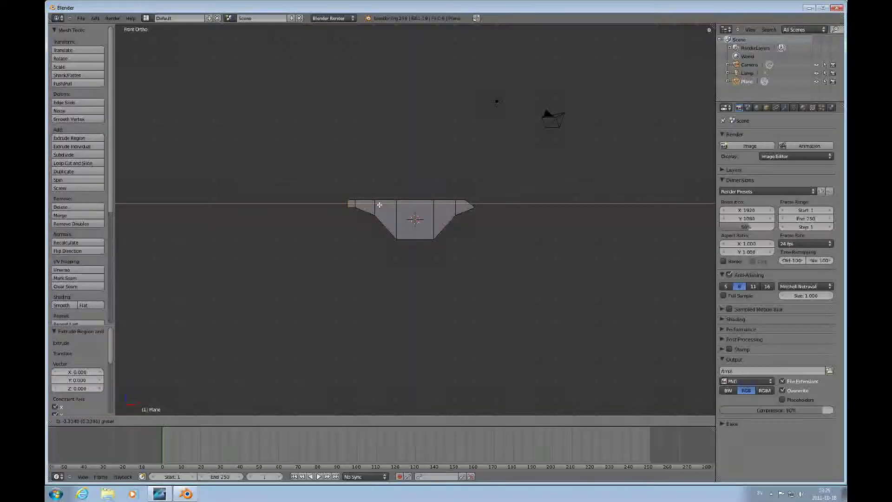
{"action": "left_click", "coordinate": [383, 224]}
Scale the extruded left end edge to about 0.49 and raise it by about 0.1 along Z
{"action": "key", "text": "s"}
{"action": "key", "text": "shift+y"}
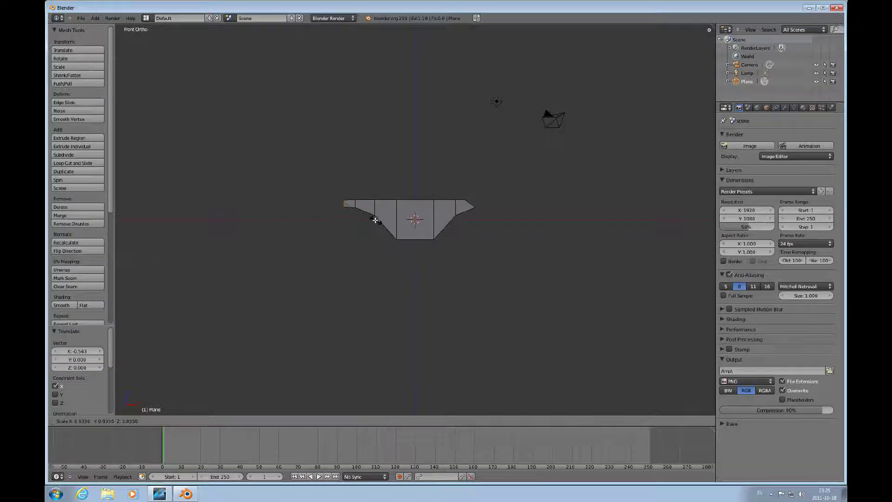
{"action": "left_click", "coordinate": [359, 209]}
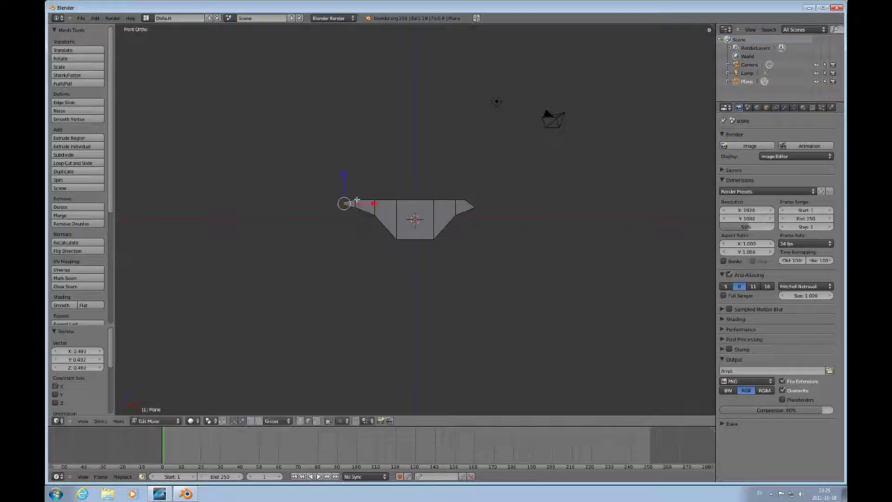
{"action": "key", "text": "g"}
{"action": "key", "text": "z"}
{"action": "left_click", "coordinate": [344, 179]}
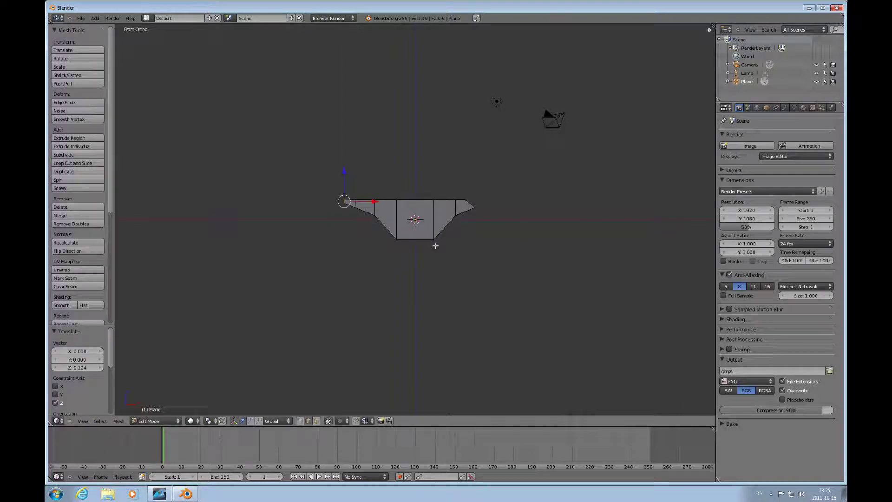
{"action": "key", "text": "alt+m"}
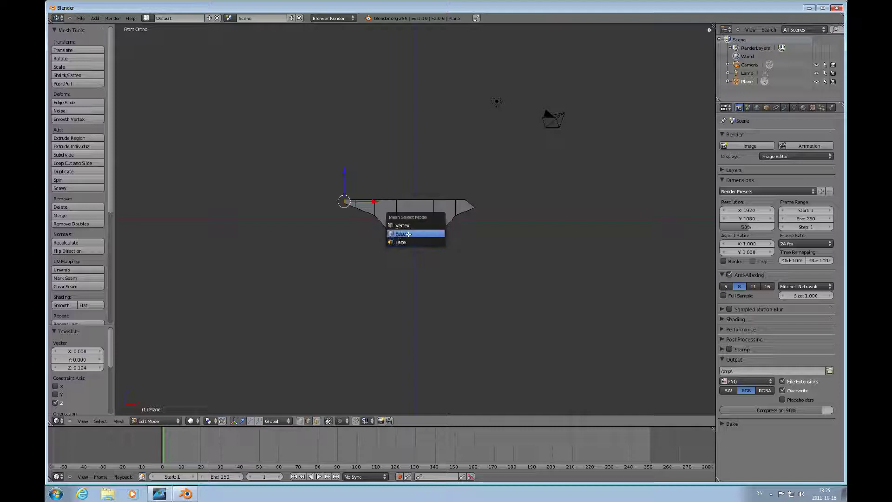
{"action": "left_click", "coordinate": [409, 233]}
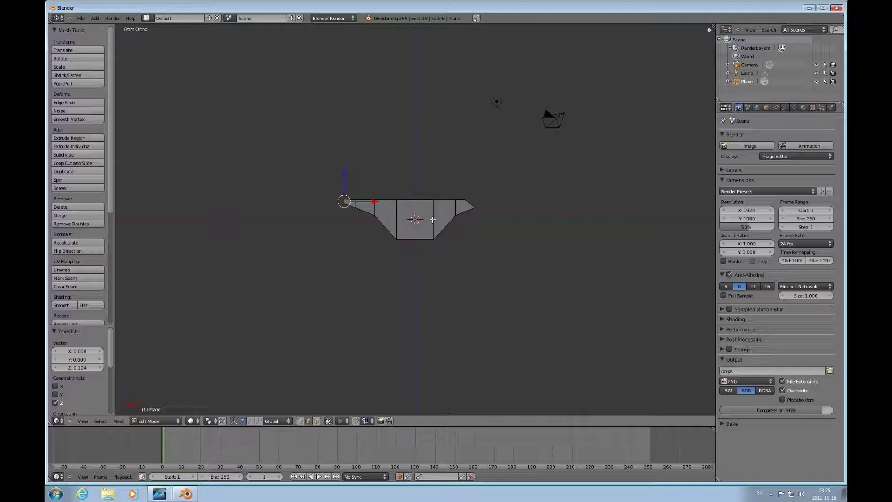
{"action": "key", "text": "a"}
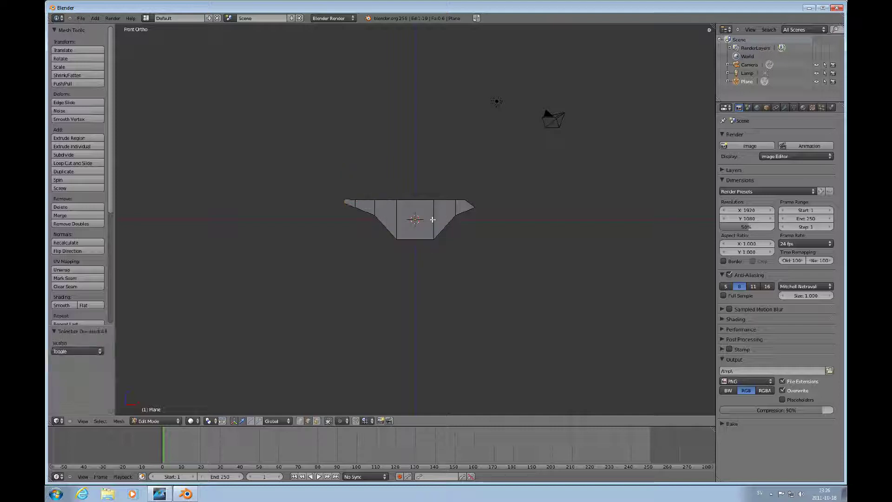
{"action": "right_click", "coordinate": [347, 204]}
{"action": "left_click_drag", "start_coordinate": [343, 174], "coordinate": [343, 173]}
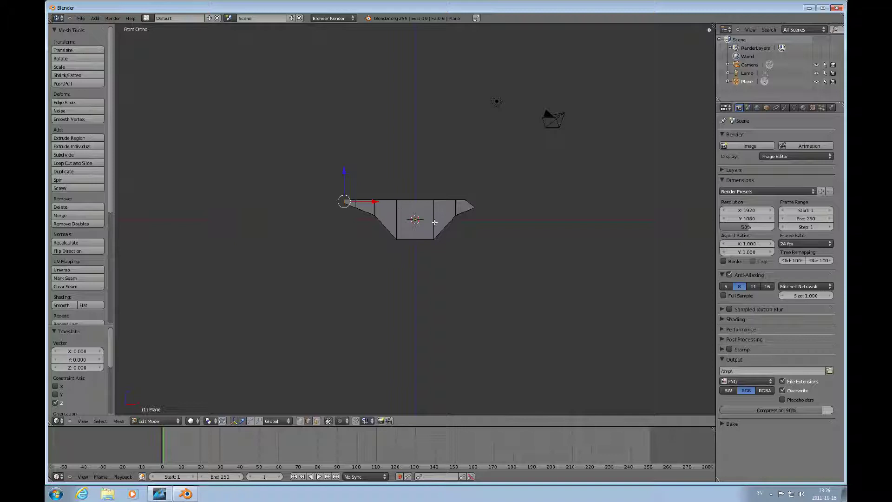
Deselect everything and add three evenly spaced loop cuts running lengthwise through the mesh
{"action": "key", "text": "a"}
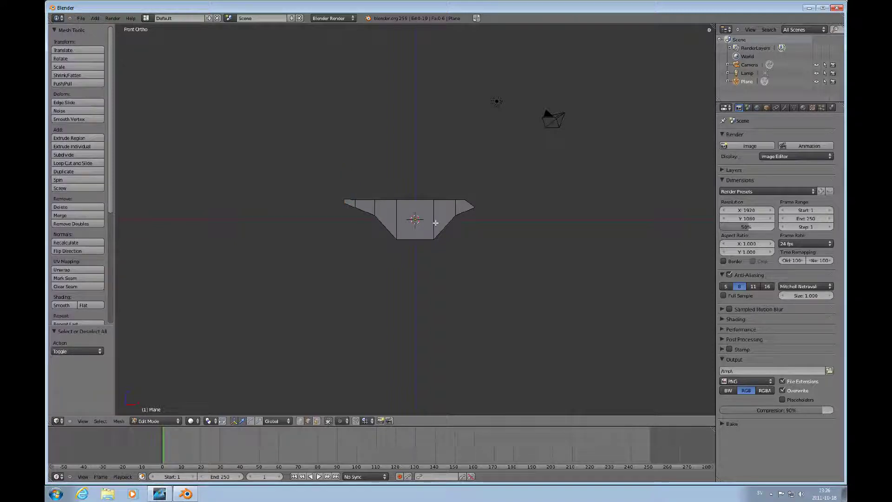
{"action": "key", "text": "ctrl+r"}
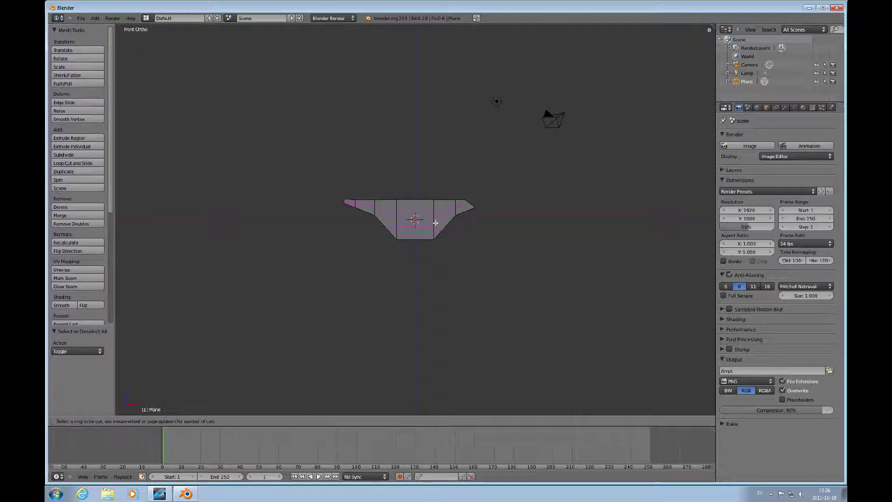
{"action": "left_click", "coordinate": [435, 223]}
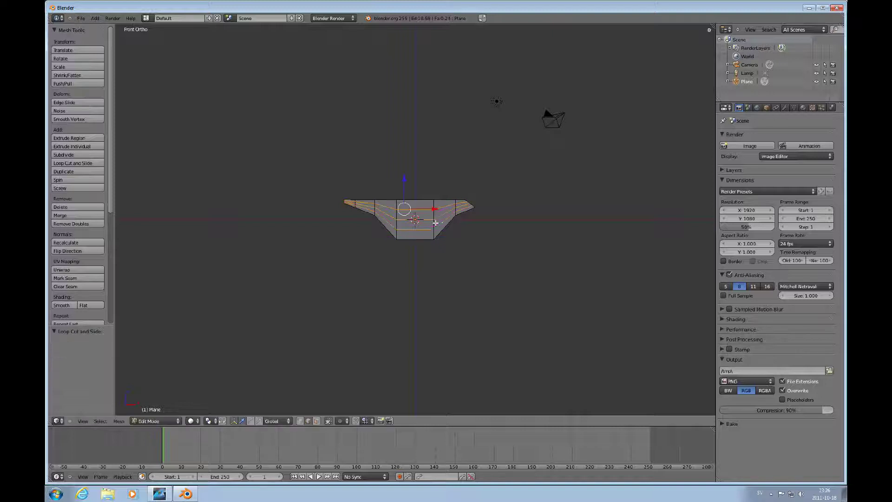
With face selection, select the three upper face rows and move them about -0.38 along Y in side view
{"action": "key", "text": "ctrl+Tab"}
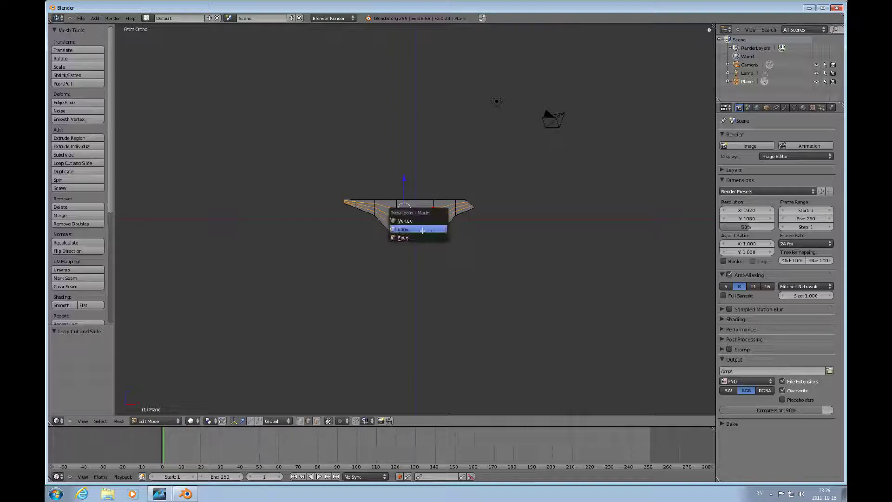
{"action": "left_click", "coordinate": [436, 235]}
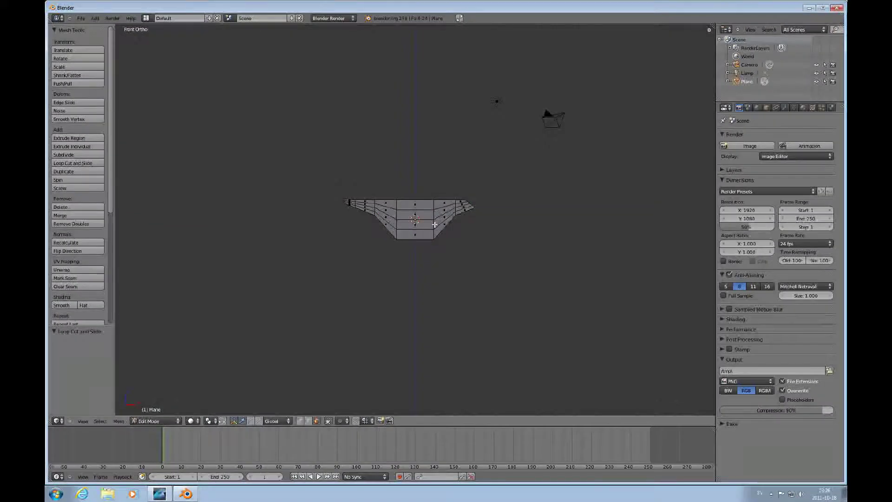
{"action": "right_click", "coordinate": [435, 223], "text": "alt"}
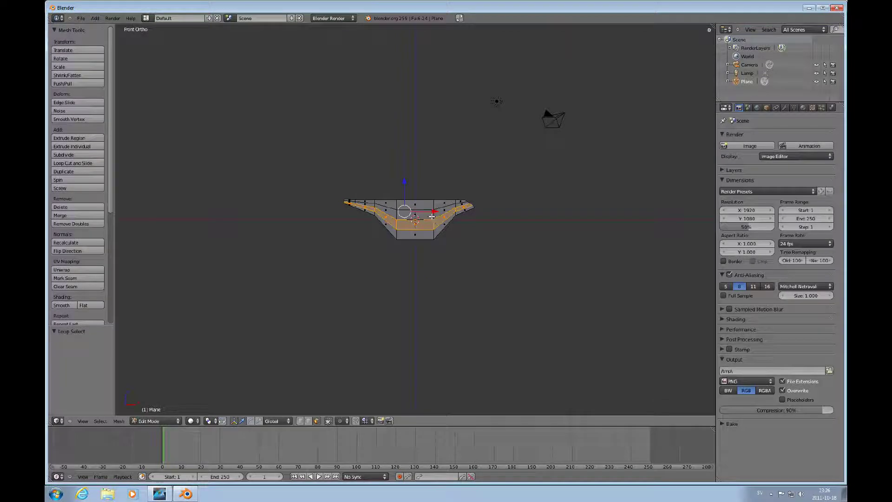
{"action": "right_click", "coordinate": [434, 206], "text": "alt+shift"}
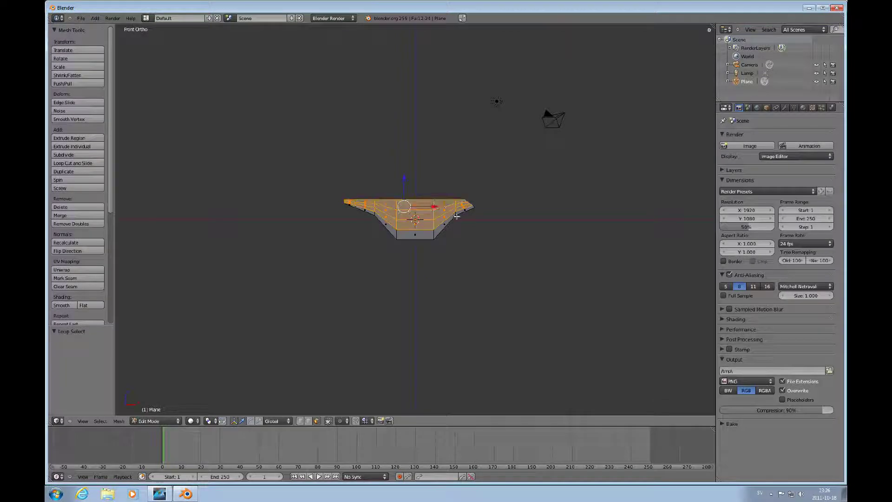
{"action": "right_click", "coordinate": [457, 216], "text": "alt+shift"}
{"action": "key", "text": "KP_3"}
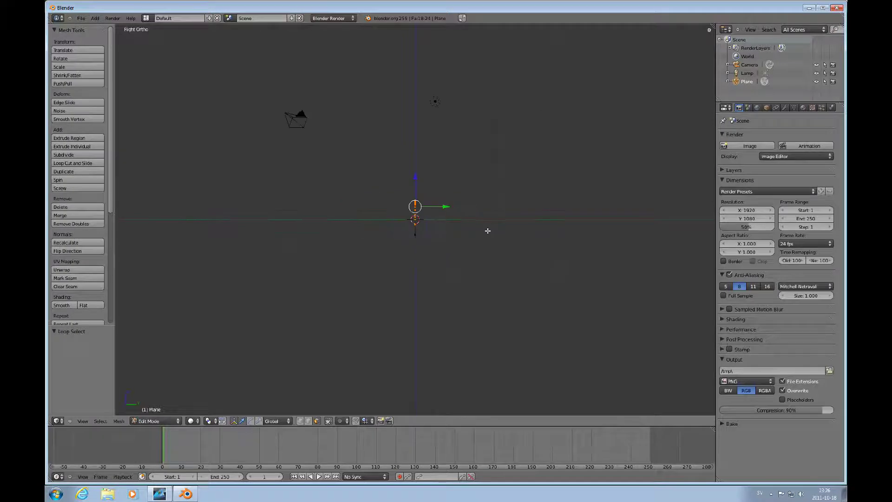
{"action": "left_click_drag", "start_coordinate": [446, 206], "coordinate": [436, 207]}
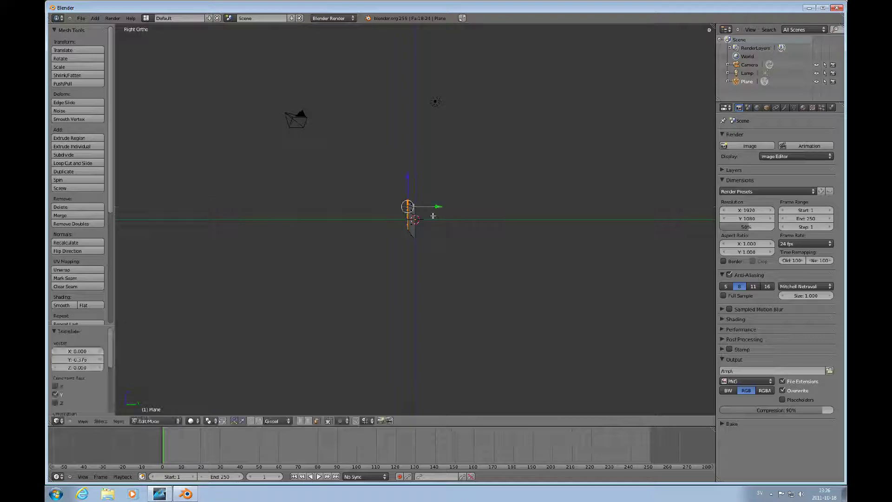
Remove the lowest selected face row from the selection and move the two upper rows about -0.25 along Y
{"action": "middle_click_drag", "start_coordinate": [398, 237], "coordinate": [436, 233]}
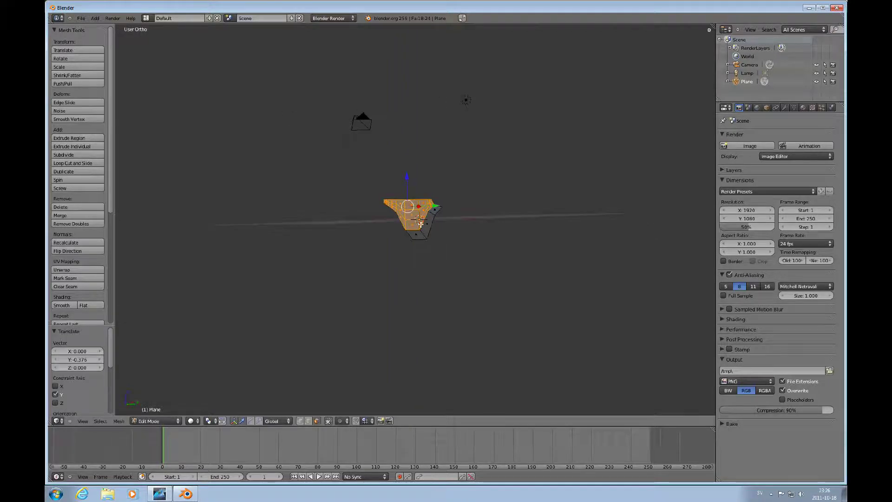
{"action": "right_click", "coordinate": [420, 222], "text": "alt"}
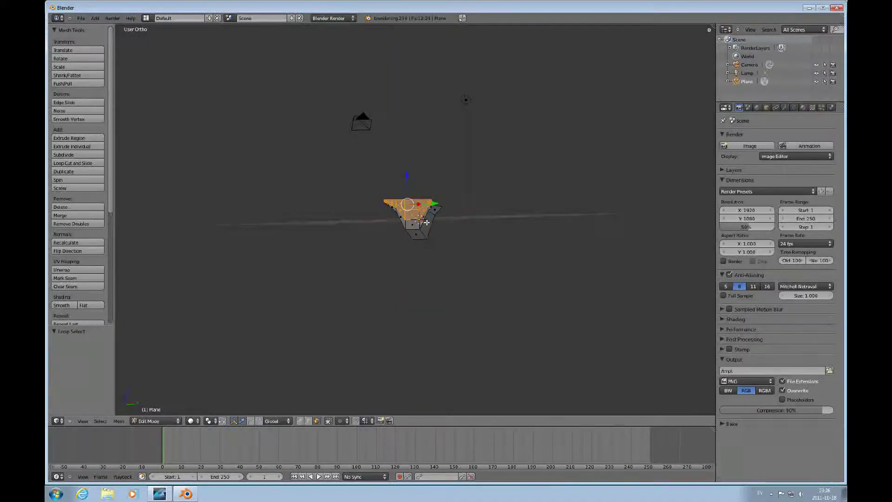
{"action": "key", "text": "KP_1"}
{"action": "key", "text": "KP_3"}
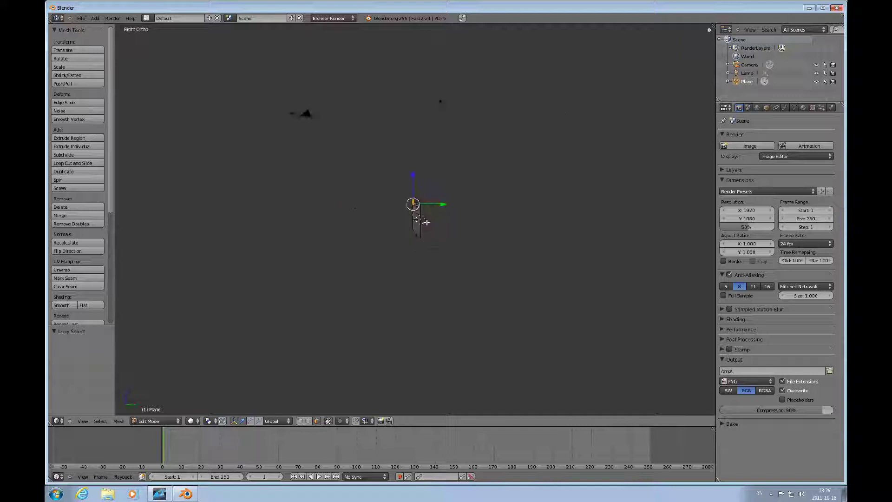
{"action": "left_click_drag", "start_coordinate": [443, 205], "coordinate": [437, 213]}
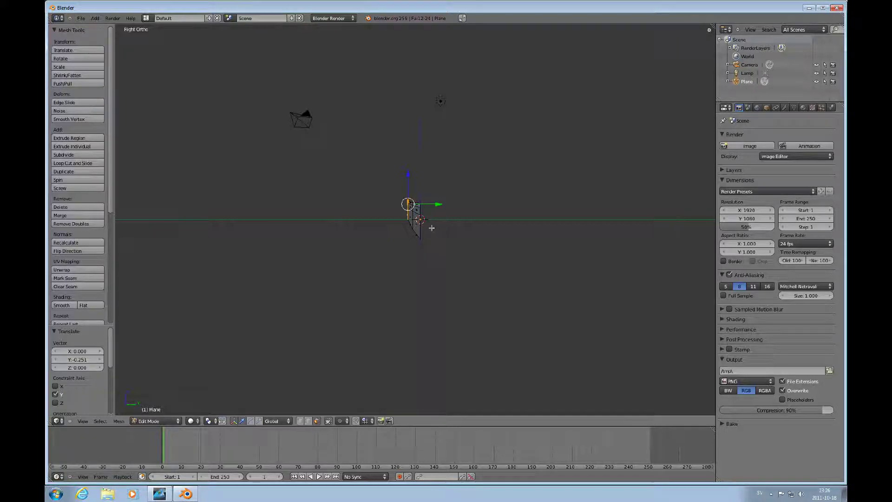
Keep only the topmost face row selected and move it about -0.27 along Y
{"action": "mouse_move", "coordinate": [407, 229]}
{"action": "middle_mouse_down"}
{"action": "mouse_move", "coordinate": [454, 231]}
{"action": "mouse_move", "coordinate": [421, 224]}
{"action": "middle_mouse_up"}
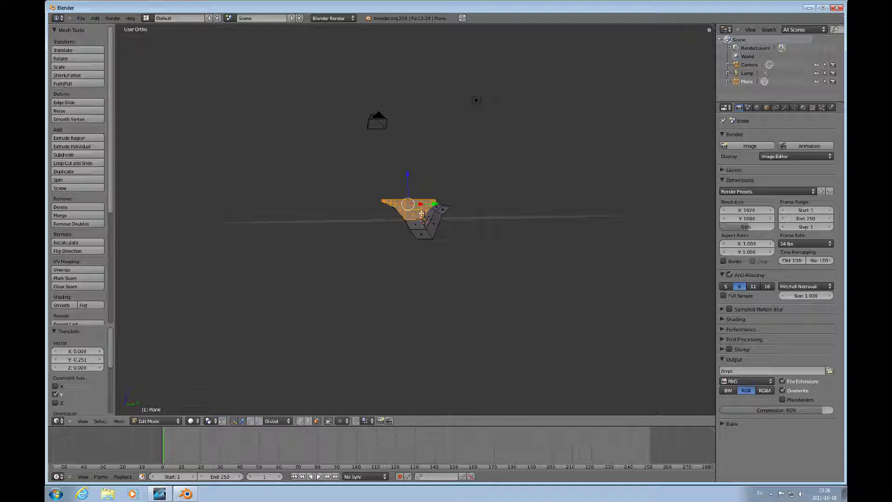
{"action": "right_click", "coordinate": [423, 213], "text": "alt"}
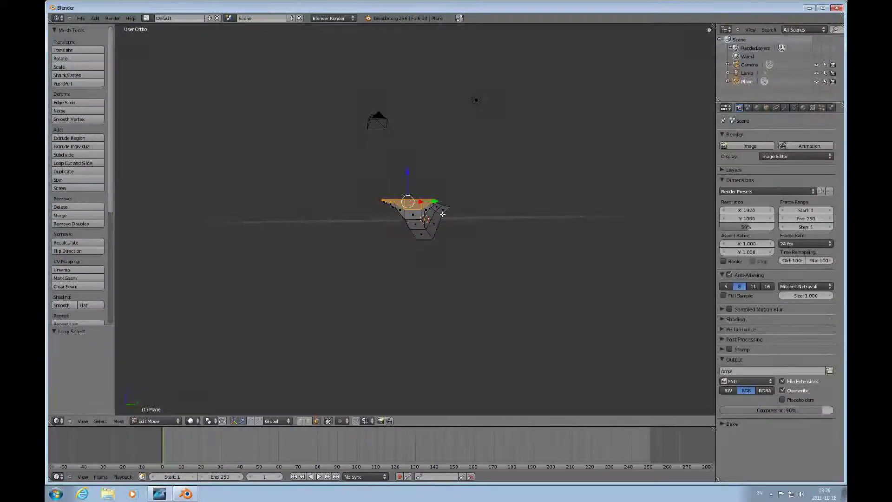
{"action": "key", "text": "KP_3"}
{"action": "key", "text": "g"}
{"action": "key", "text": "z"}
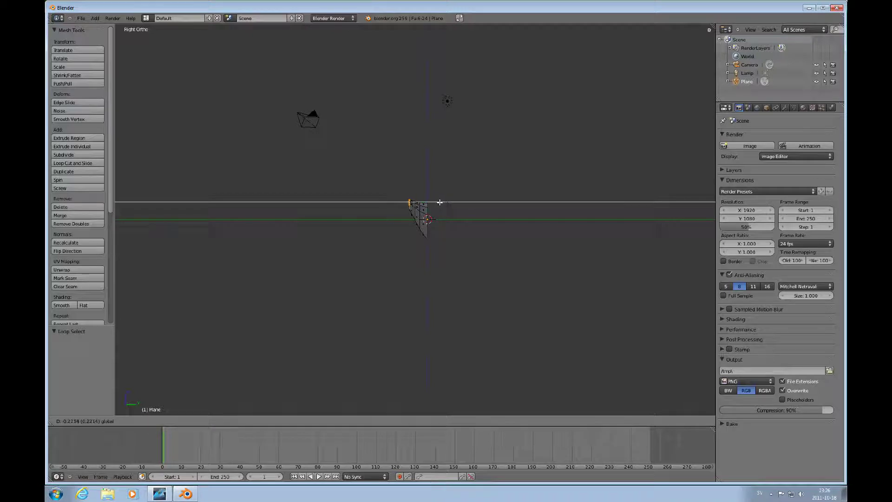
{"action": "left_click", "coordinate": [440, 202]}
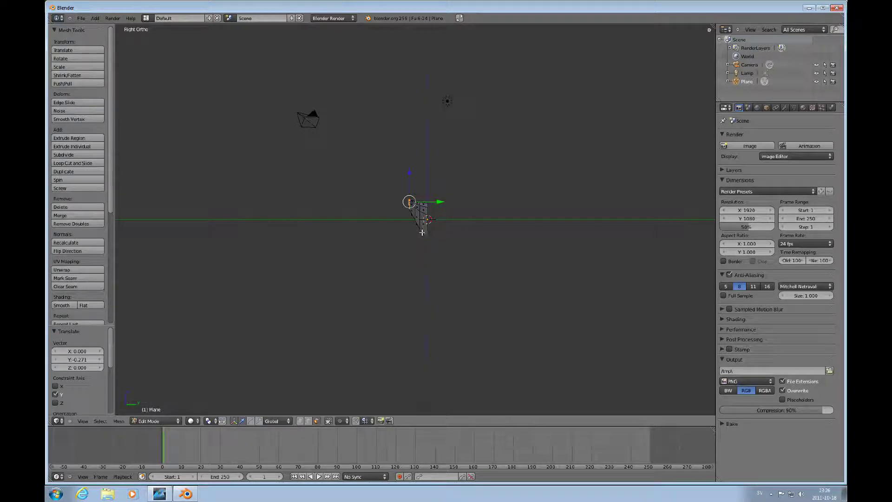
Select the middle segment of the mesh's front edge in top view and enable proportional editing with Smooth falloff
{"action": "key", "text": "ctrl+Tab"}
{"action": "left_click", "coordinate": [394, 225]}
{"action": "middle_click_drag", "start_coordinate": [409, 229], "coordinate": [454, 248]}
{"action": "key", "text": "KP_7"}
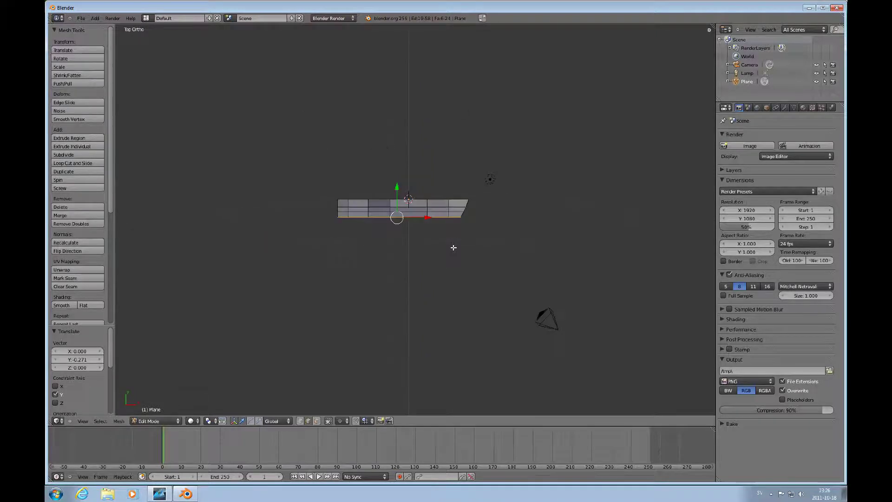
{"action": "middle_click_drag", "start_coordinate": [407, 256], "coordinate": [407, 216]}
{"action": "right_click", "coordinate": [408, 217]}
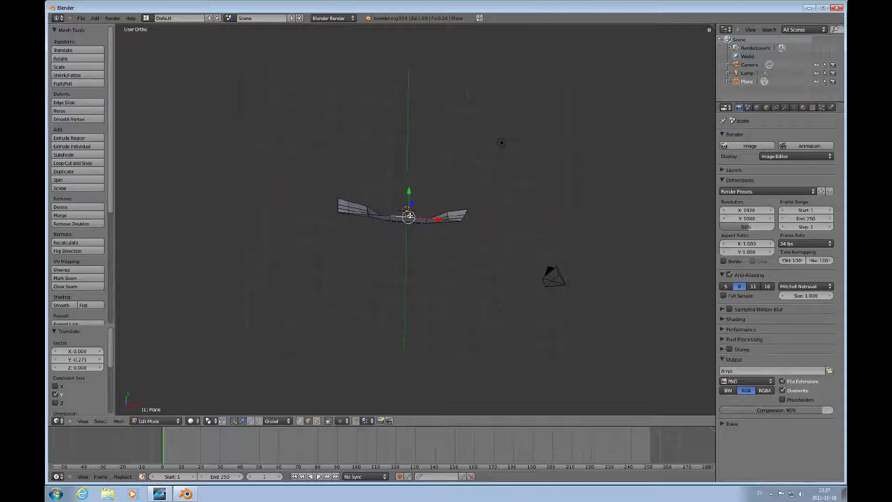
{"action": "key", "text": "KP_7"}
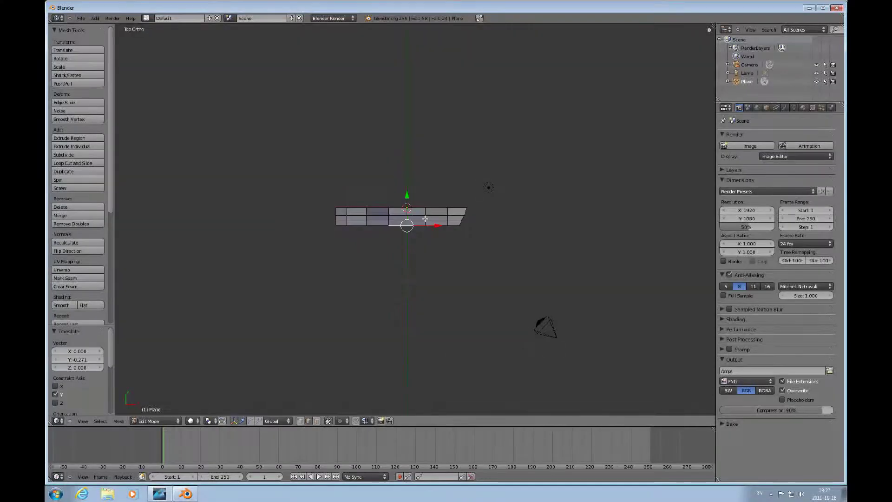
{"action": "left_click", "coordinate": [346, 420]}
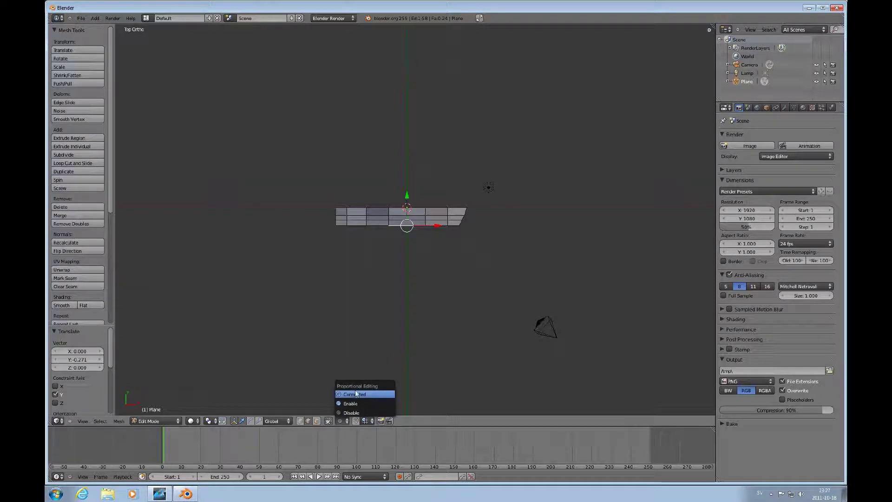
{"action": "left_click", "coordinate": [352, 403]}
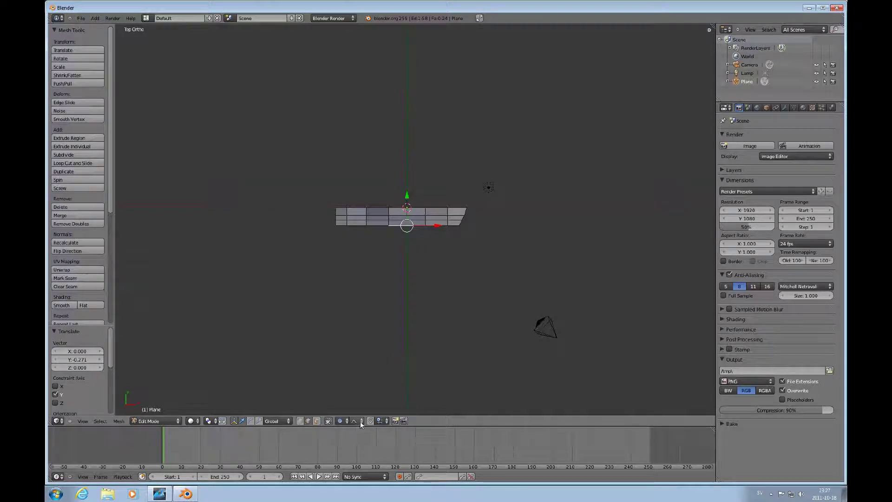
{"action": "left_click", "coordinate": [361, 421]}
{"action": "left_click", "coordinate": [359, 412]}
Move the middle front edge about -0.92 along Y with a proportional size of about 2.59 to bow the mesh
{"action": "left_click_drag", "start_coordinate": [407, 196], "coordinate": [411, 214]}
{"action": "scroll", "coordinate": [409, 194], "scroll_direction": "down", "scroll_amount": 15}
{"action": "scroll", "coordinate": [411, 194], "scroll_direction": "down", "scroll_amount": 1}
{"action": "scroll", "coordinate": [411, 195], "scroll_direction": "up", "scroll_amount": 1}
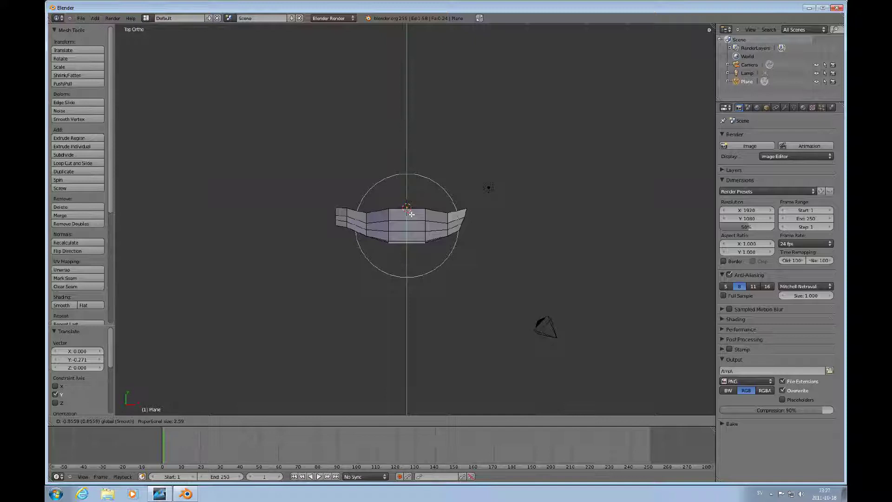
{"action": "left_click_drag", "start_coordinate": [412, 214], "coordinate": [442, 230]}
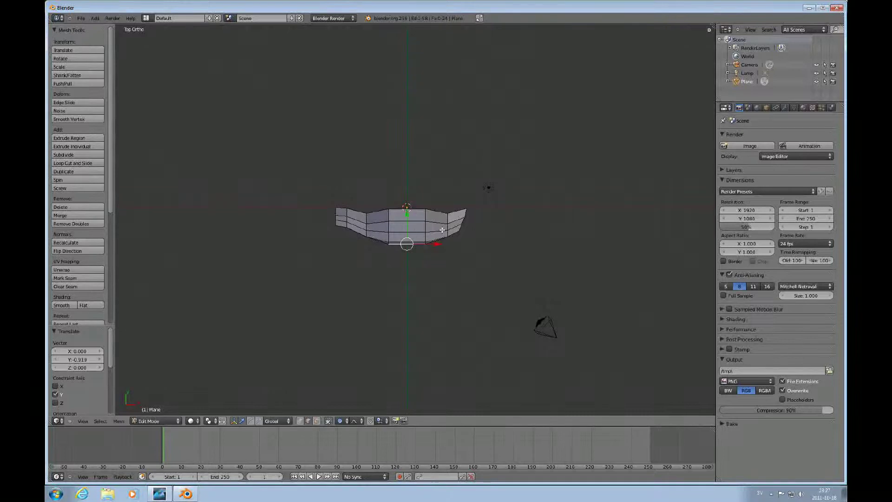
Switch the mesh to vertex selection and select the back-edge vertex next to the narrow -X end
{"action": "scroll", "coordinate": [442, 229], "scroll_direction": "up", "scroll_amount": 2}
{"action": "scroll", "coordinate": [442, 230], "scroll_direction": "up", "scroll_amount": 3}
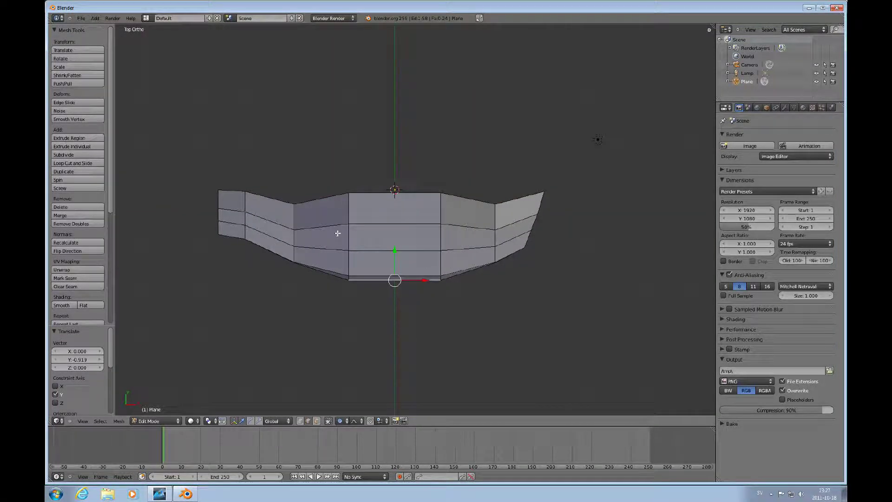
{"action": "key", "text": "ctrl+Tab"}
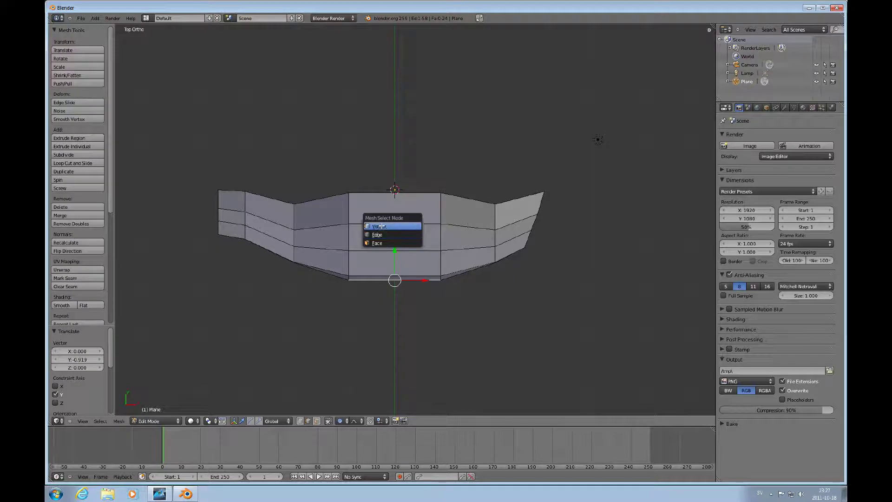
{"action": "left_click", "coordinate": [382, 226]}
{"action": "right_click", "coordinate": [246, 192]}
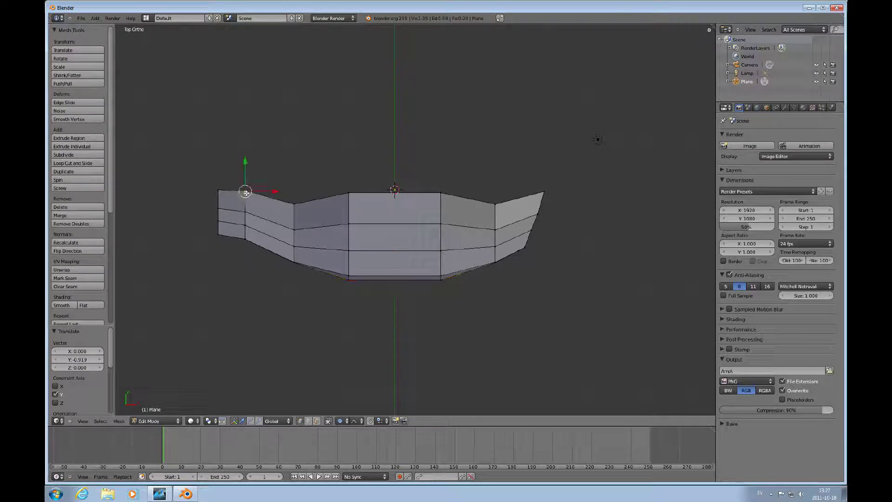
{"action": "key", "text": "g"}
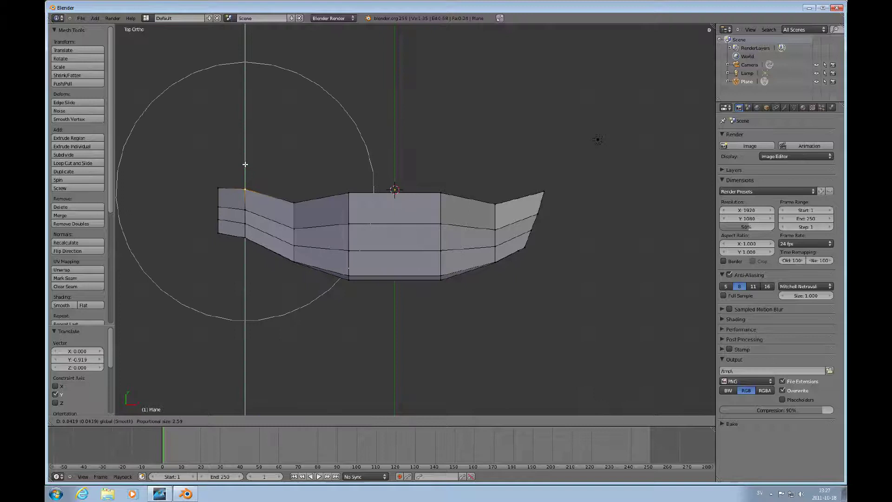
{"action": "left_click", "coordinate": [245, 177]}
{"action": "key", "text": "ctrl+z"}
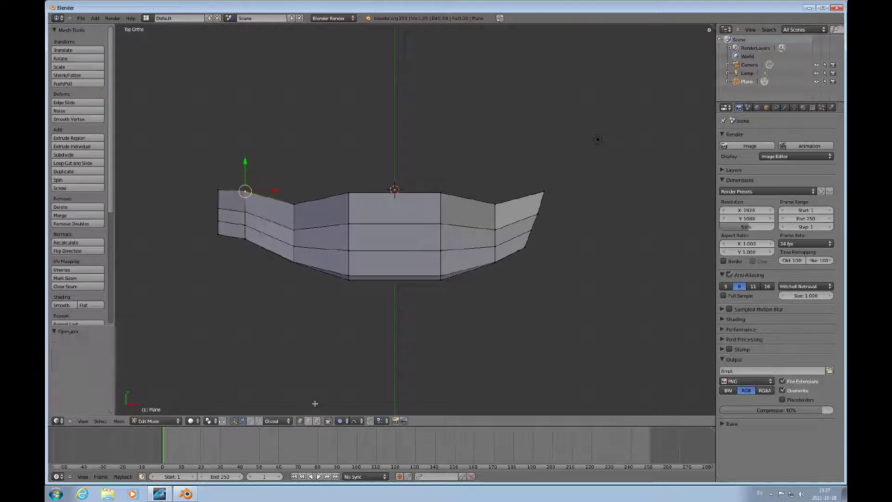
Disable proportional editing and move the selected back-edge vertex about 0.03 along Y
{"action": "left_click", "coordinate": [343, 420]}
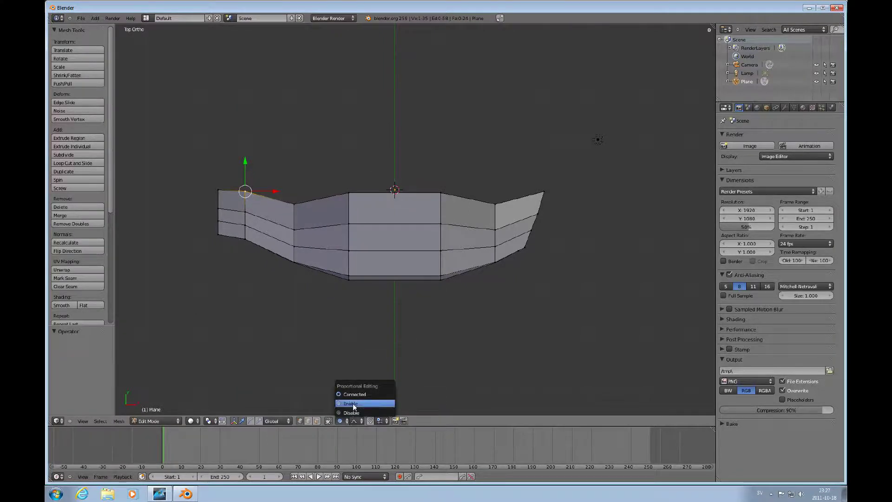
{"action": "left_click", "coordinate": [351, 412]}
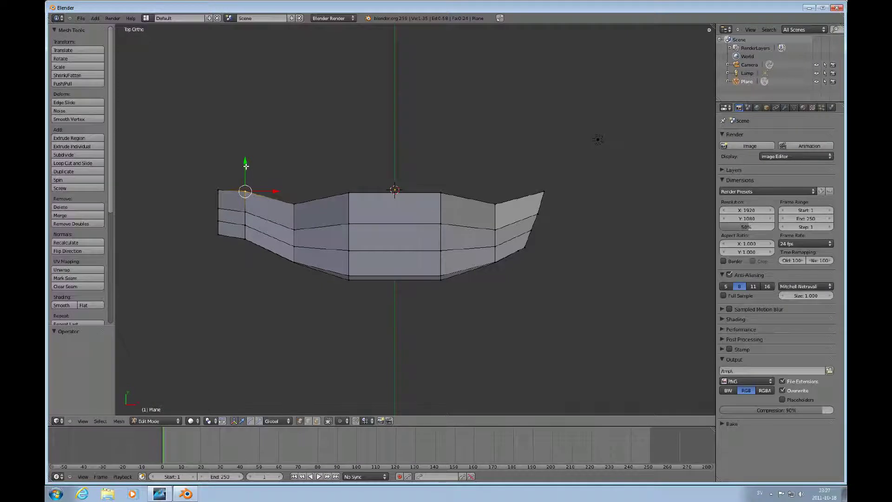
{"action": "left_click_drag", "start_coordinate": [245, 164], "coordinate": [245, 164]}
Move the remaining inner back-edge vertices individually along Y so the back edge forms a straight line across the mesh
{"action": "right_click", "coordinate": [294, 204]}
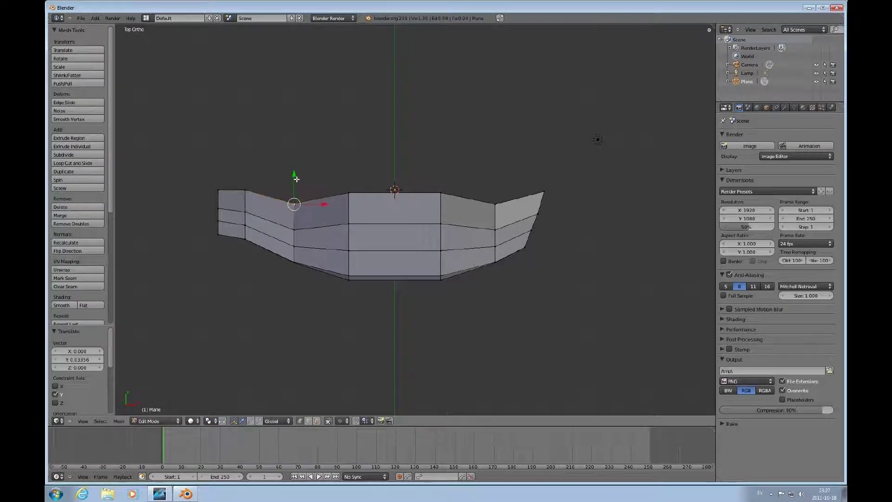
{"action": "left_click_drag", "start_coordinate": [296, 179], "coordinate": [350, 166]}
{"action": "right_click", "coordinate": [348, 192]}
{"action": "right_click", "coordinate": [440, 194]}
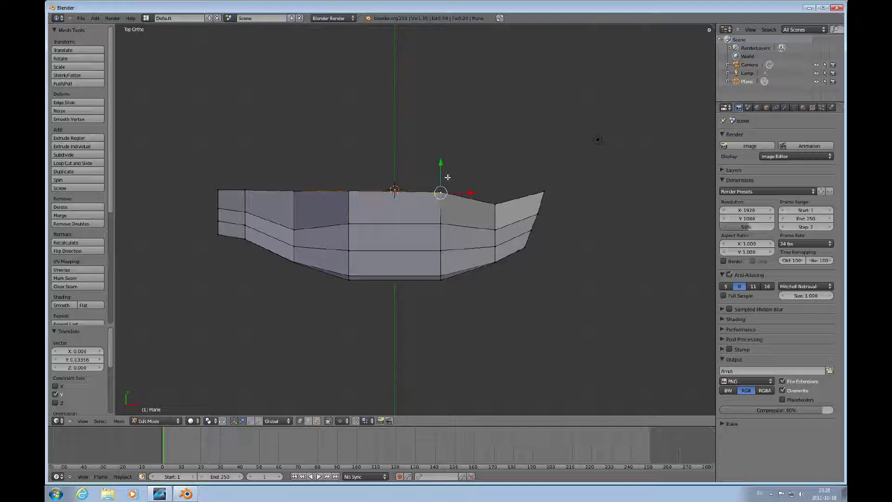
{"action": "left_click_drag", "start_coordinate": [441, 164], "coordinate": [441, 162]}
{"action": "right_click", "coordinate": [495, 204]}
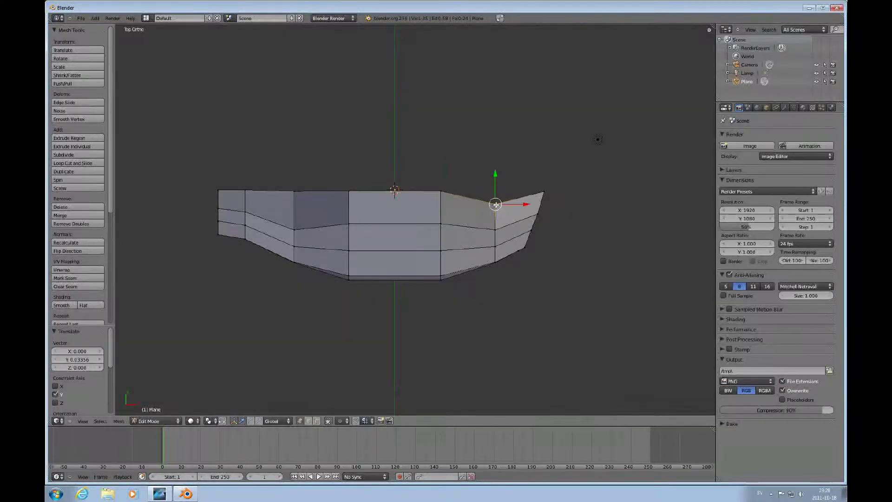
{"action": "left_click_drag", "start_coordinate": [495, 177], "coordinate": [545, 166]}
{"action": "right_click", "coordinate": [543, 191]}
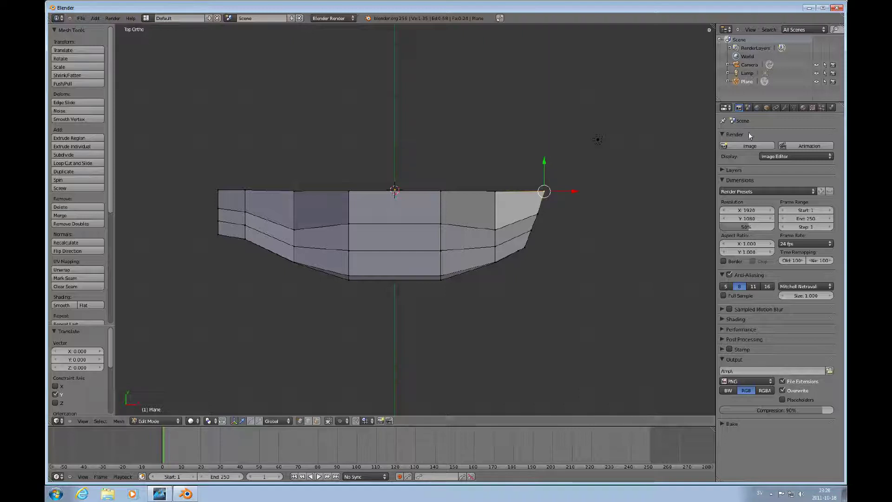
Add a Mirror modifier to the plane with the Z axis enabled and the X axis disabled
{"action": "left_click", "coordinate": [784, 108]}
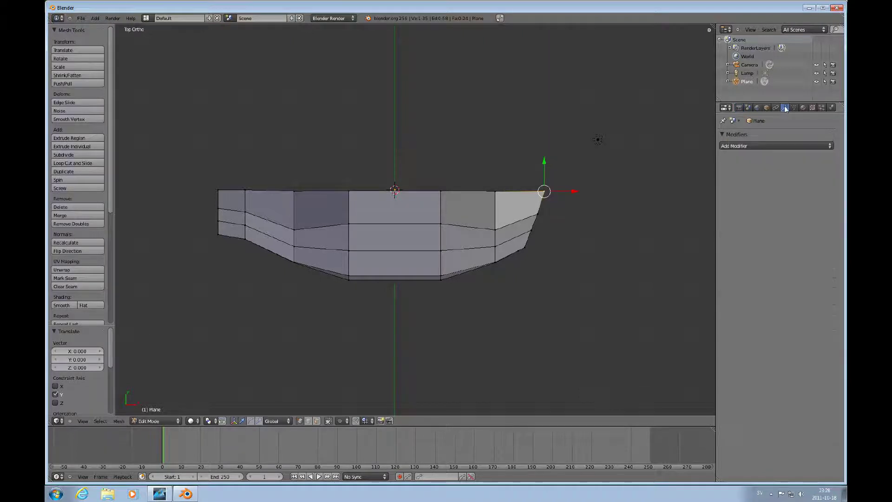
{"action": "left_click", "coordinate": [748, 146]}
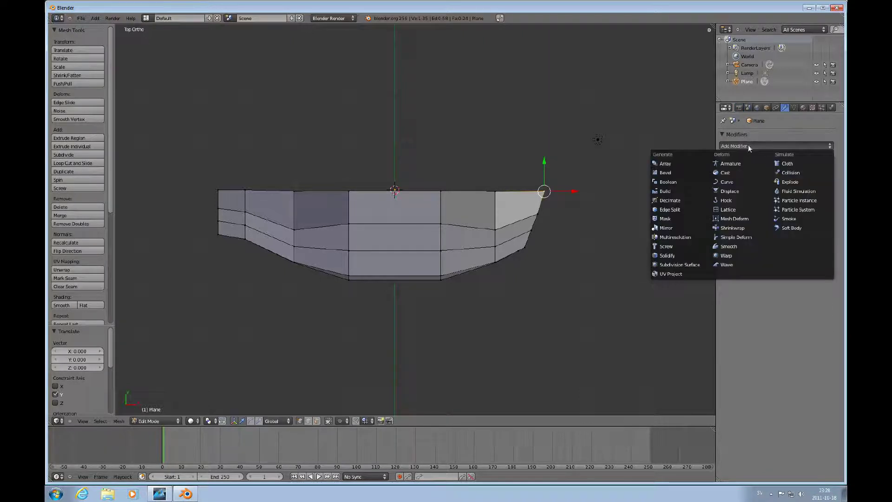
{"action": "left_click", "coordinate": [668, 228]}
{"action": "left_click", "coordinate": [726, 212]}
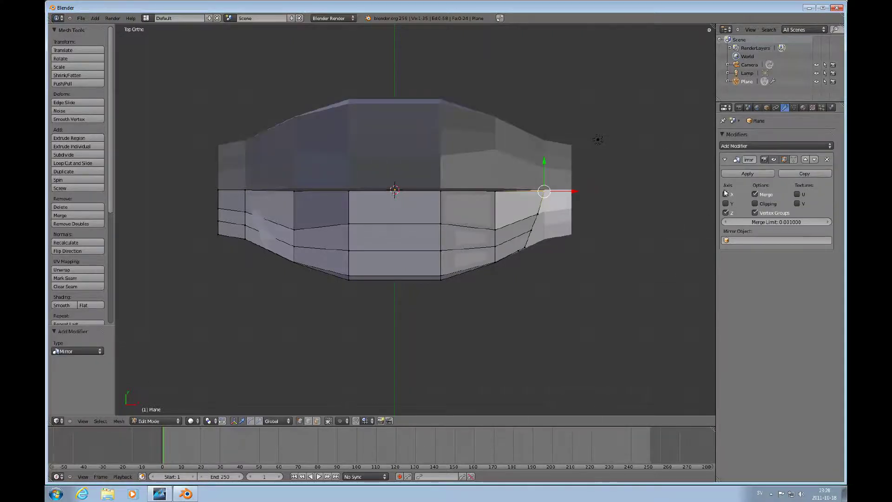
{"action": "left_click", "coordinate": [726, 194]}
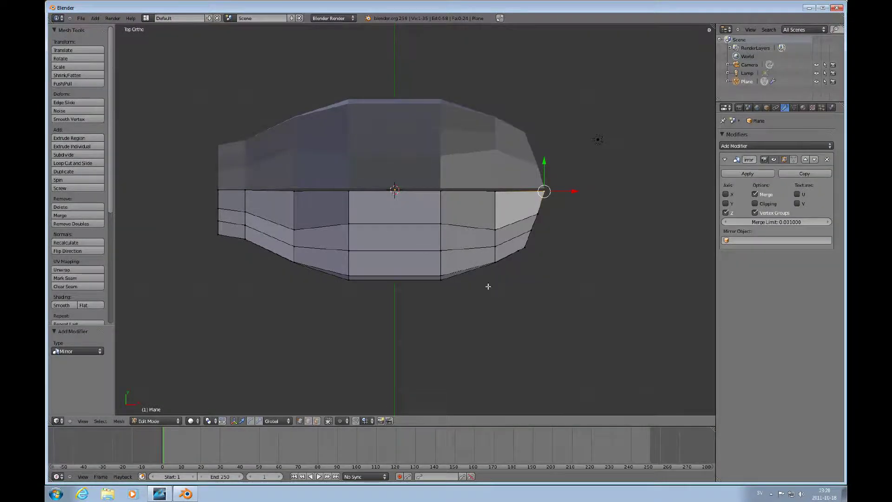
Select the whole mesh in top view and move it about -0.04 along Y, away from its mirrored half
{"action": "mouse_move", "coordinate": [488, 287]}
{"action": "middle_mouse_down"}
{"action": "mouse_move", "coordinate": [479, 306]}
{"action": "mouse_move", "coordinate": [471, 176]}
{"action": "mouse_move", "coordinate": [562, 259]}
{"action": "mouse_move", "coordinate": [426, 228]}
{"action": "mouse_move", "coordinate": [465, 209]}
{"action": "mouse_move", "coordinate": [490, 259]}
{"action": "mouse_move", "coordinate": [459, 236]}
{"action": "mouse_move", "coordinate": [487, 271]}
{"action": "mouse_move", "coordinate": [514, 278]}
{"action": "mouse_move", "coordinate": [493, 214]}
{"action": "mouse_move", "coordinate": [586, 249]}
{"action": "mouse_move", "coordinate": [488, 265]}
{"action": "mouse_move", "coordinate": [494, 269]}
{"action": "mouse_move", "coordinate": [478, 294]}
{"action": "middle_mouse_up"}
{"action": "key", "text": "KP_7"}
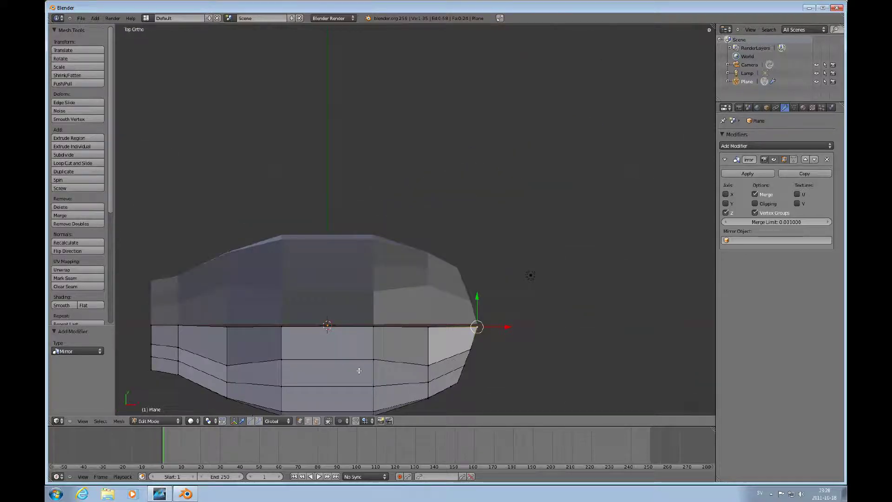
{"action": "key", "text": "a"}
{"action": "key", "text": "a"}
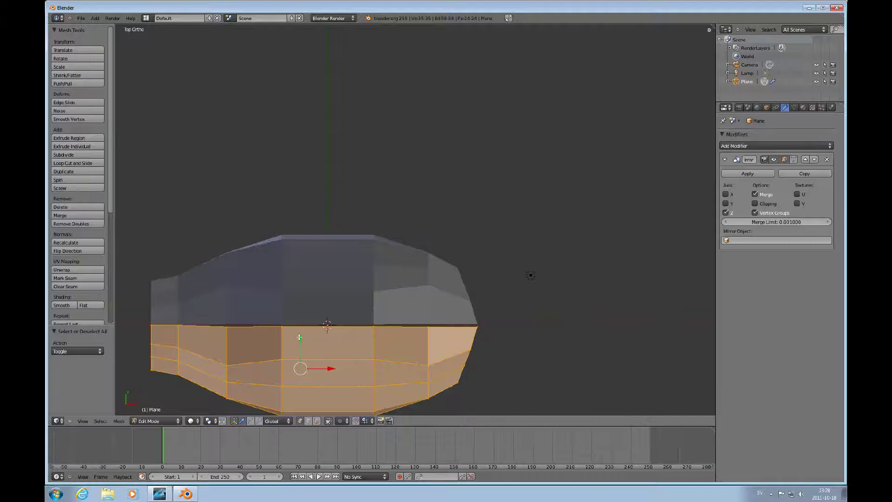
{"action": "left_click_drag", "start_coordinate": [299, 336], "coordinate": [299, 339]}
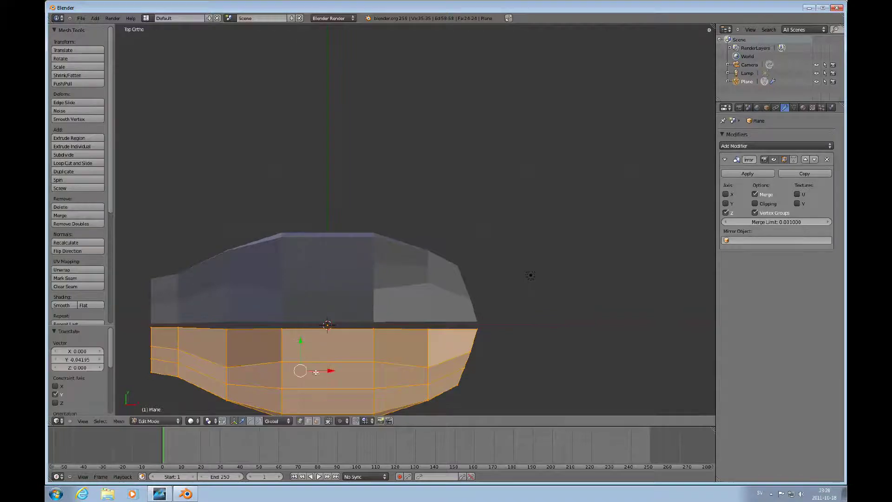
Select the lengthwise edge loop along the mesh's top edge and raise it about 0.10 along Z
{"action": "middle_click_drag", "start_coordinate": [316, 371], "coordinate": [358, 329]}
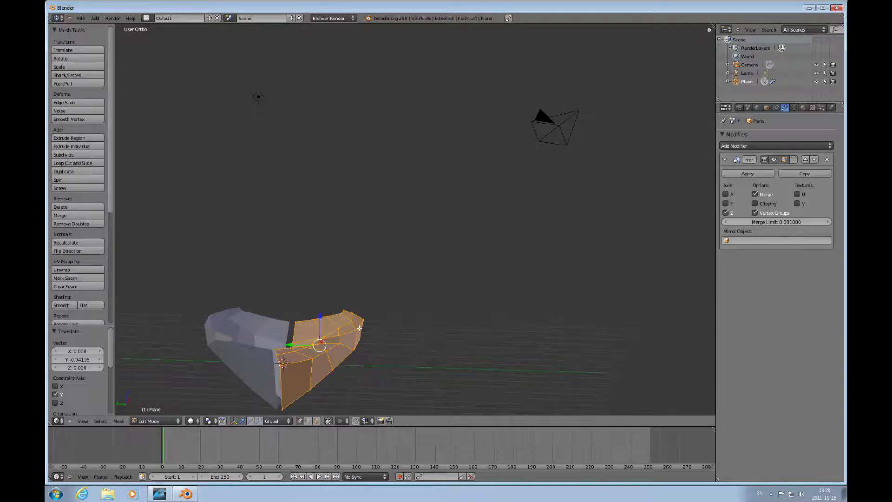
{"action": "right_click", "coordinate": [359, 328], "text": "alt"}
{"action": "key", "text": "g"}
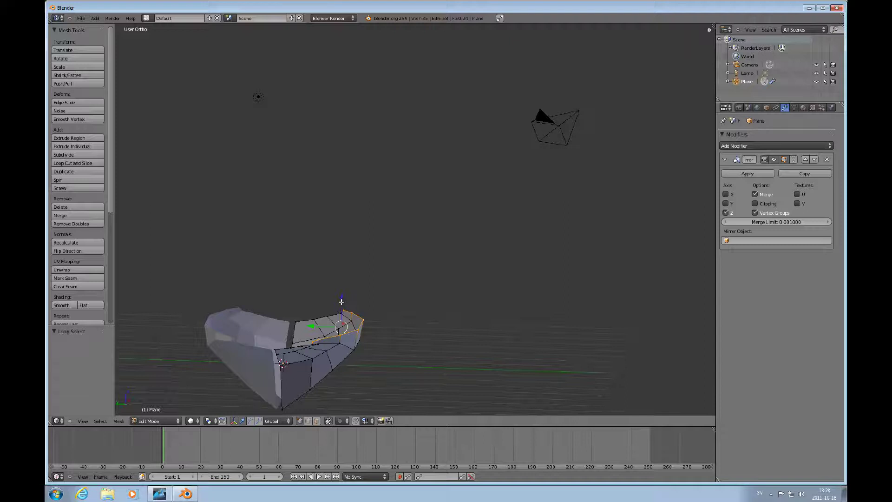
{"action": "key", "text": "z"}
{"action": "left_click", "coordinate": [365, 313]}
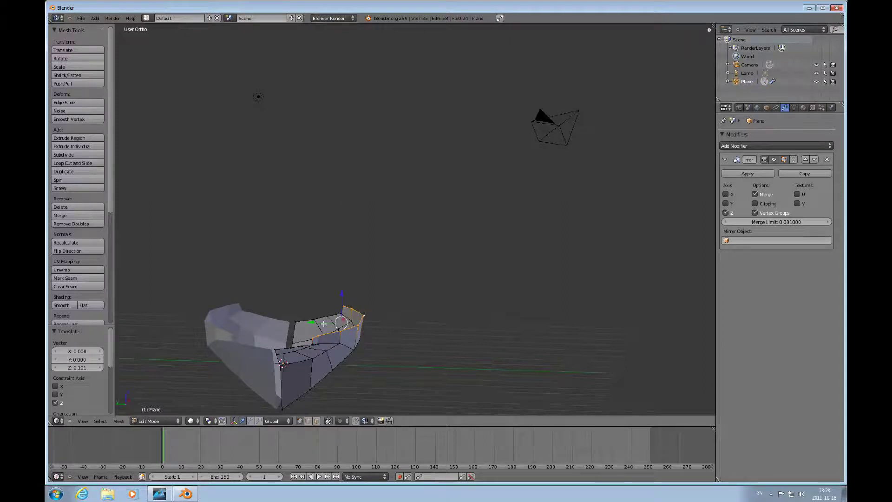
Shift the top edge loop along Y by about 0.09 and bring it back by about -0.06
{"action": "key", "text": "g"}
{"action": "key", "text": "y"}
{"action": "left_click", "coordinate": [311, 321]}
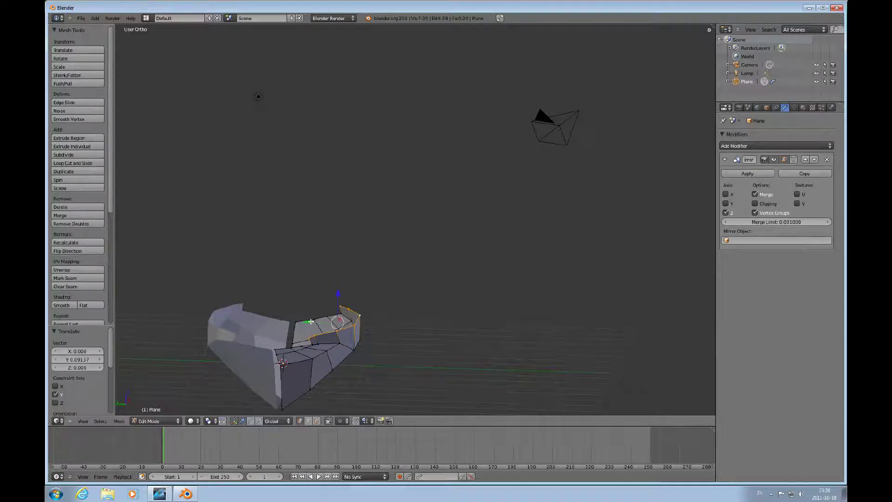
{"action": "key", "text": "g"}
{"action": "key", "text": "y"}
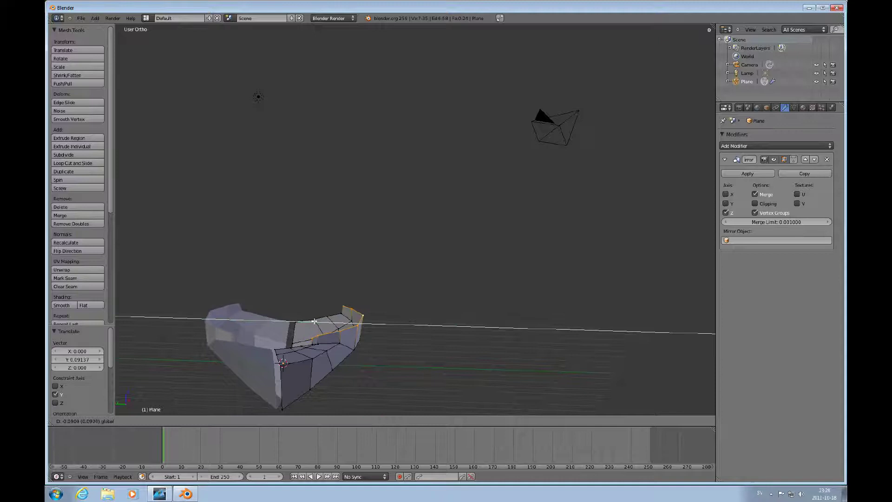
{"action": "left_click", "coordinate": [314, 321]}
Select the middle lengthwise edge loop and lower it about -0.11 along Z
{"action": "middle_click_drag", "start_coordinate": [314, 321], "coordinate": [362, 355]}
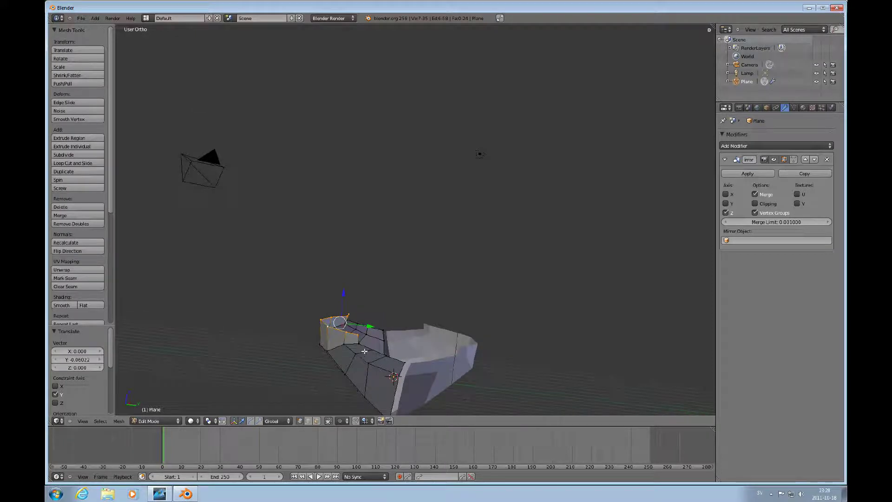
{"action": "right_click", "coordinate": [365, 351], "text": "alt"}
{"action": "key", "text": "g"}
{"action": "key", "text": "z"}
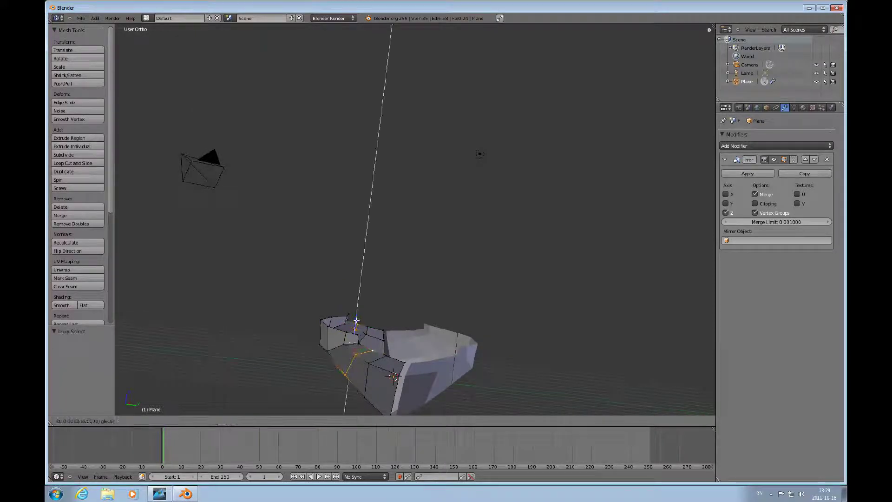
{"action": "left_click", "coordinate": [355, 323]}
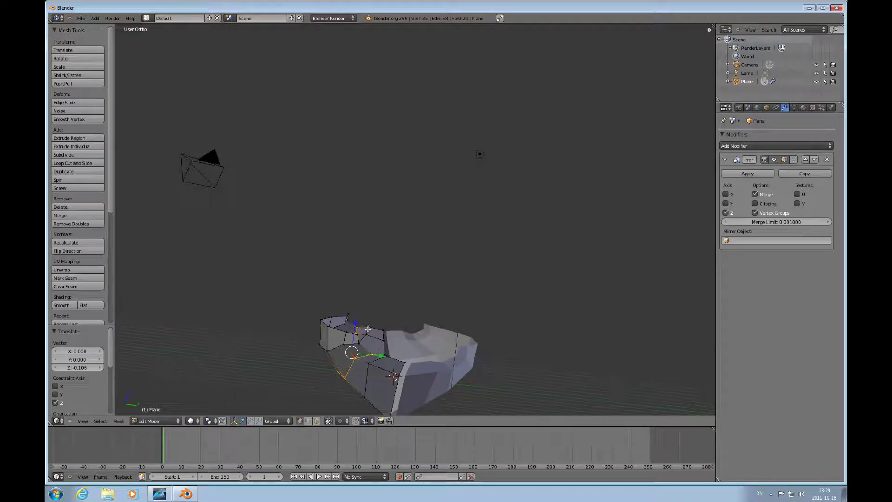
Select the next lengthwise edge loop toward the mirror seam and lower it about -0.14 along Z
{"action": "right_click", "coordinate": [368, 325]}
{"action": "right_click", "coordinate": [366, 334], "text": "alt"}
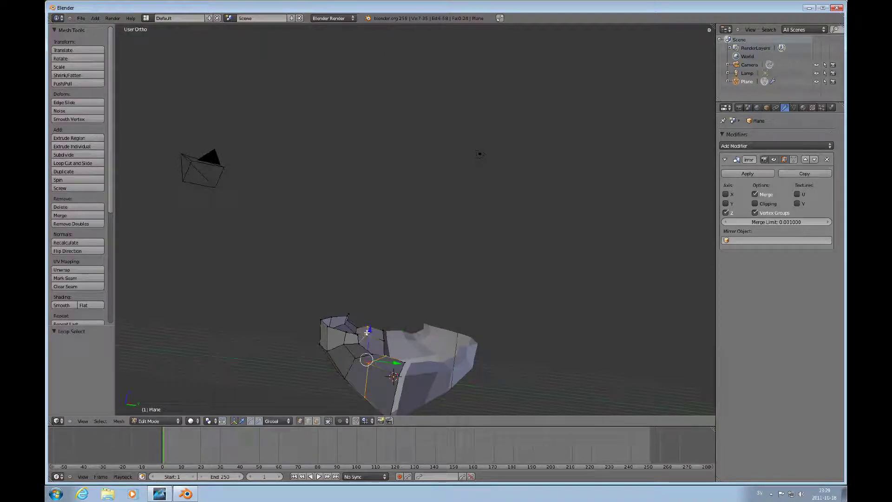
{"action": "key", "text": "g"}
{"action": "key", "text": "z"}
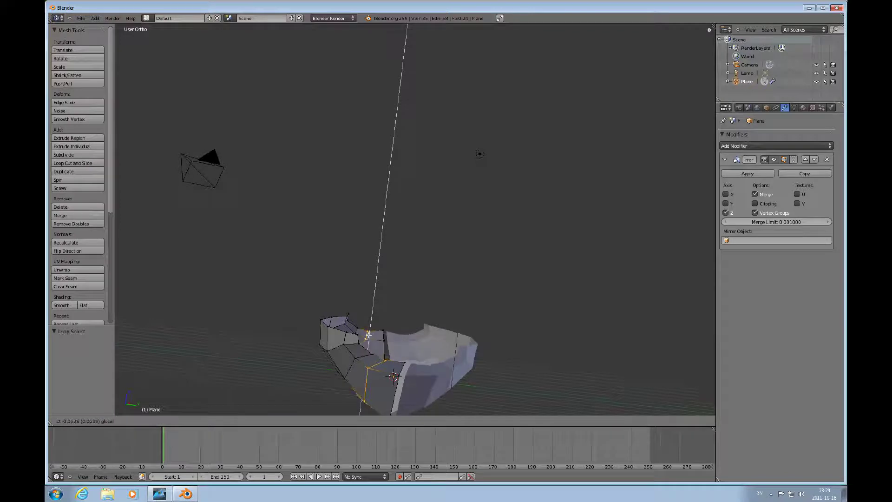
{"action": "left_click", "coordinate": [368, 336]}
Select the lengthwise edge loop along the mirror seam and lower it about -0.12 along Z
{"action": "right_click", "coordinate": [382, 331]}
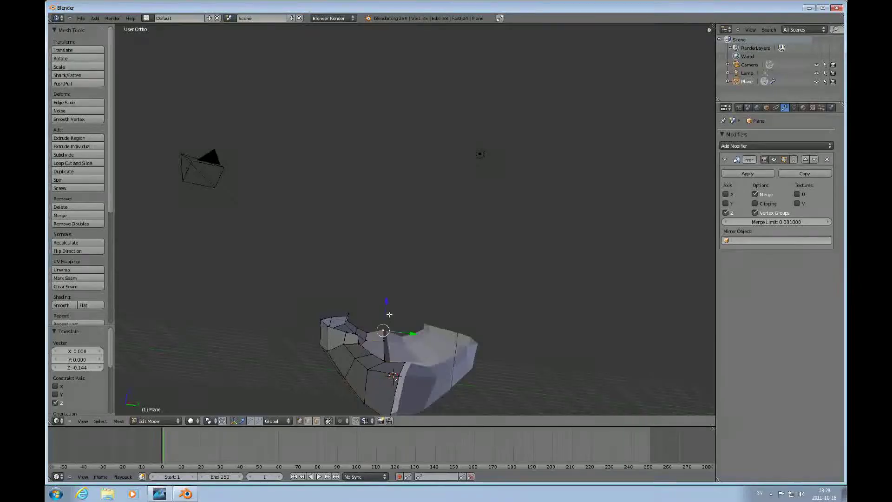
{"action": "right_click", "coordinate": [386, 332], "text": "alt"}
{"action": "key", "text": "g"}
{"action": "key", "text": "z"}
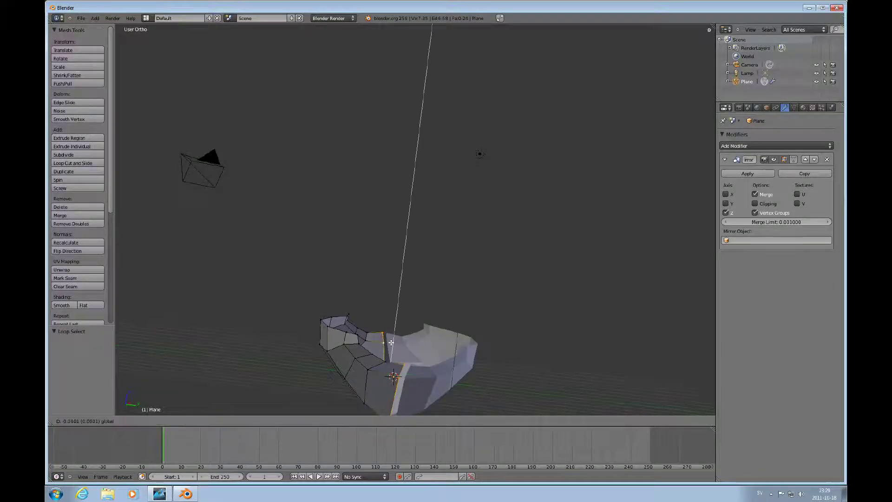
{"action": "left_click", "coordinate": [408, 392]}
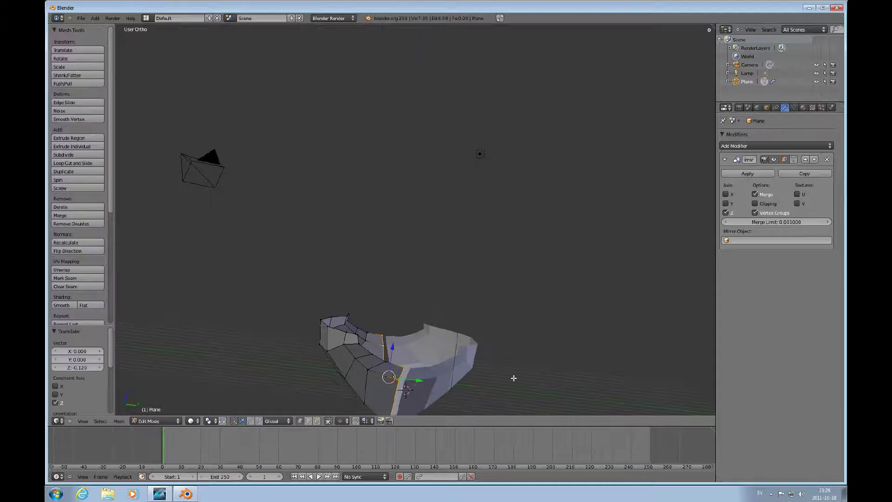
Select the edge loop at the narrow -X end in front view, extrude it and move it about -0.32 along X
{"action": "middle_click_drag", "start_coordinate": [514, 379], "coordinate": [309, 358]}
{"action": "right_click", "coordinate": [298, 356], "text": "alt"}
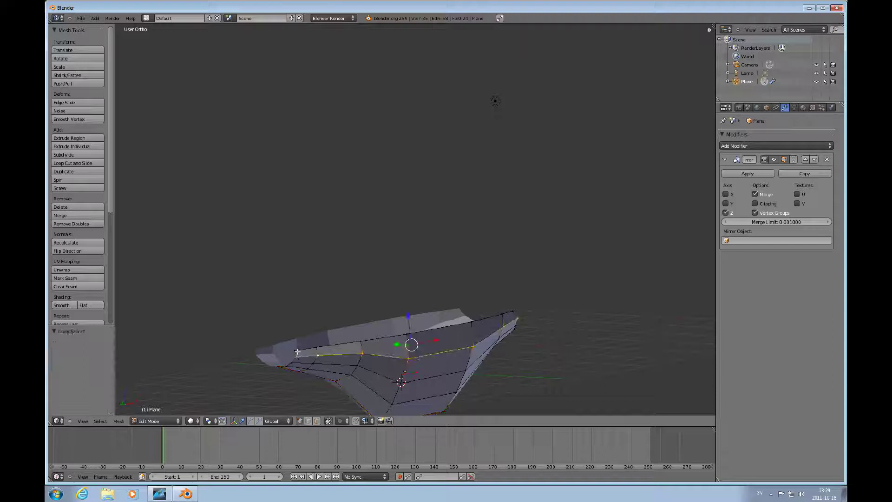
{"action": "right_click", "coordinate": [297, 352]}
{"action": "key", "text": "KP_1"}
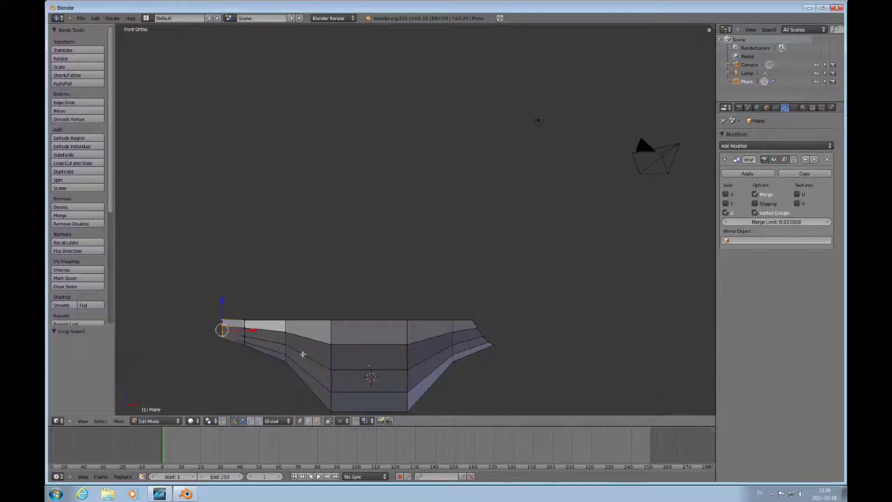
{"action": "key", "text": "e"}
{"action": "right_click", "coordinate": [265, 329]}
{"action": "left_click_drag", "start_coordinate": [255, 329], "coordinate": [242, 329]}
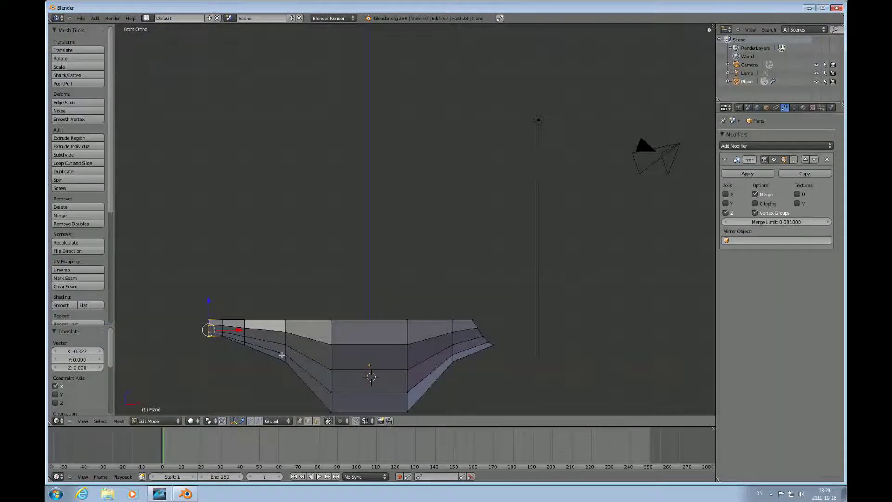
Scale the extruded loop at the narrow end to about 0.416 in Y and Z, and raise it about 0.111 along Z
{"action": "key", "text": "s"}
{"action": "key", "text": "x"}
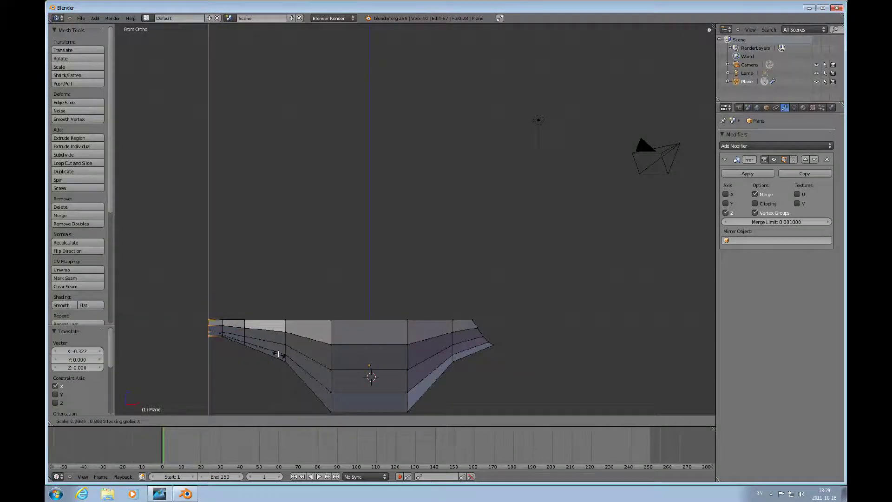
{"action": "left_click", "coordinate": [237, 335]}
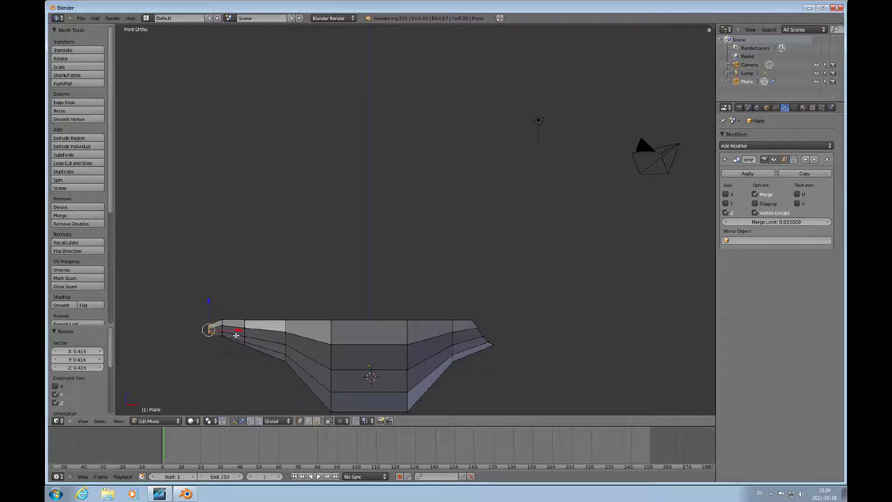
{"action": "key", "text": "g"}
{"action": "key", "text": "z"}
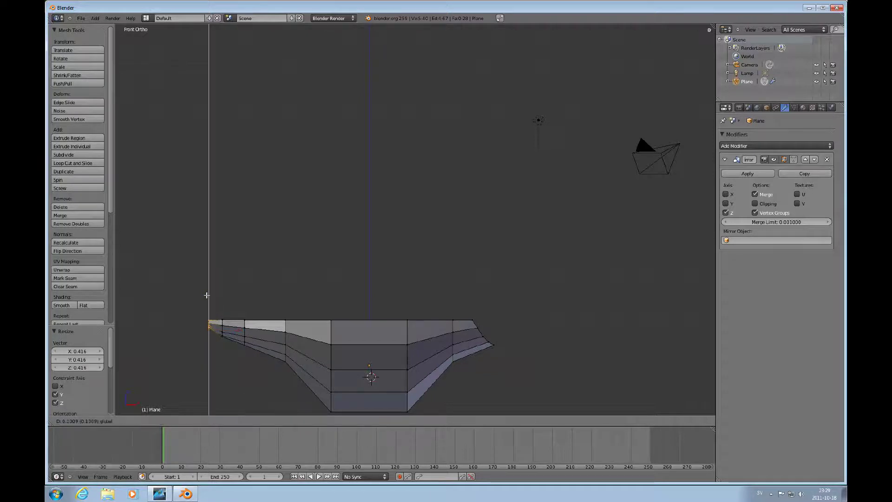
{"action": "left_click", "coordinate": [205, 297]}
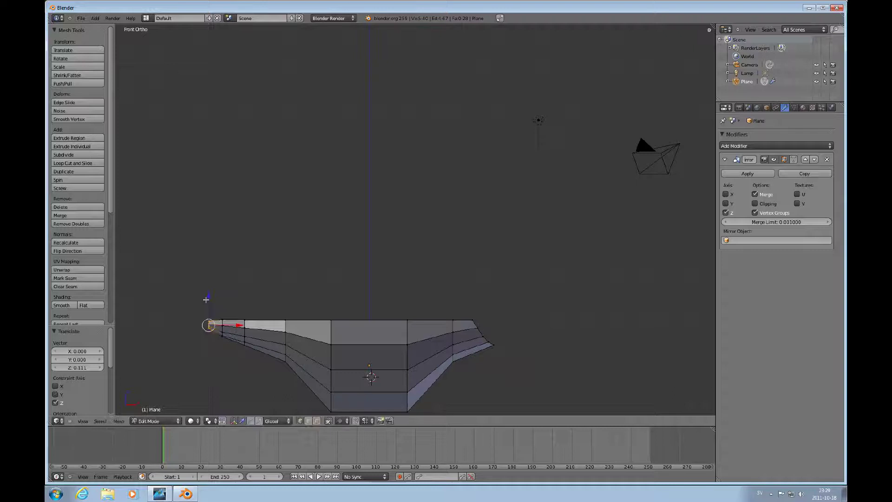
In left view, move the narrow end's edge loop about 0.311 along Y toward the mirror seam
{"action": "middle_click_drag", "start_coordinate": [232, 342], "coordinate": [295, 344]}
{"action": "key", "text": "KP_3"}
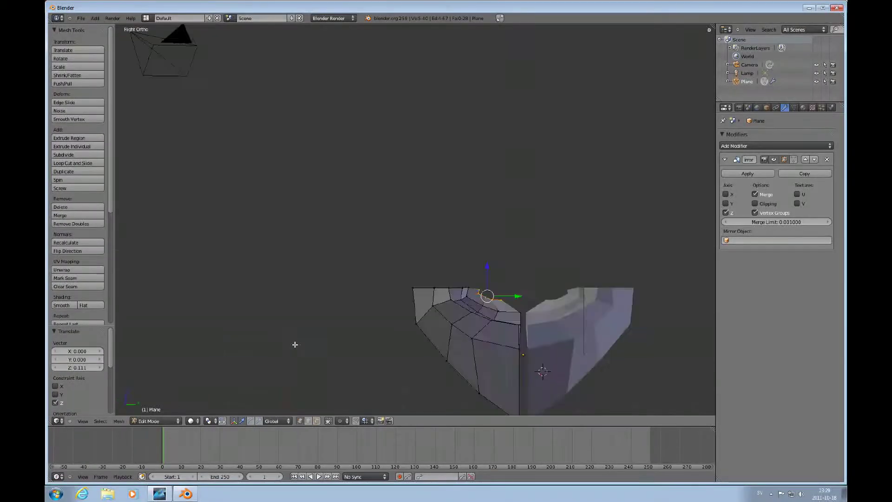
{"action": "key", "text": "ctrl+KP_3"}
{"action": "scroll", "coordinate": [315, 309], "scroll_direction": "up", "scroll_amount": 1}
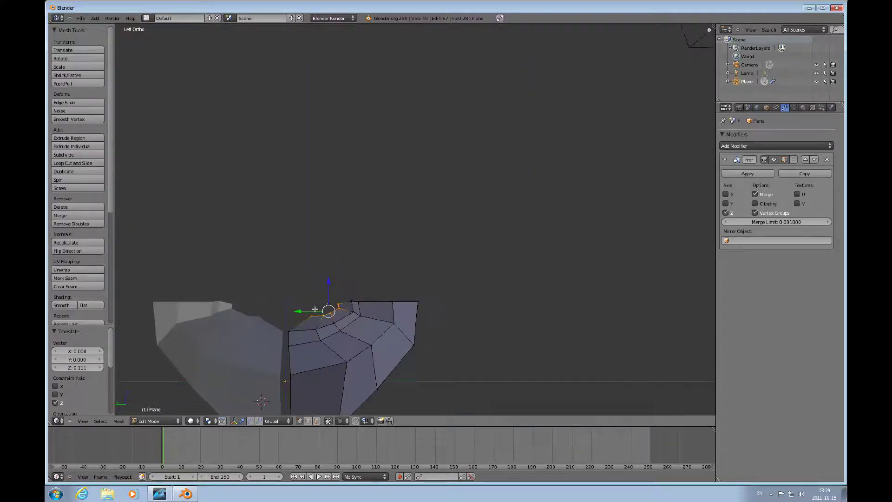
{"action": "left_click_drag", "start_coordinate": [301, 311], "coordinate": [279, 314]}
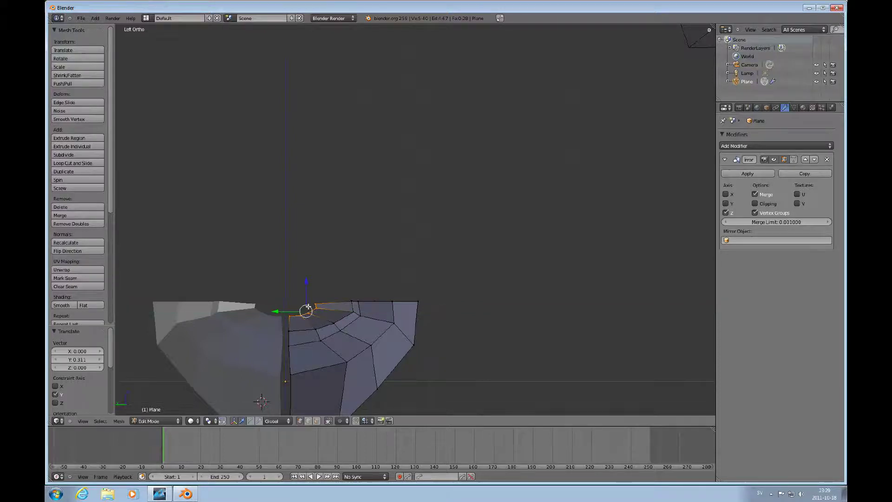
Narrow the end loop along Y and shift it about 0.145 along Y to the mirror seam
{"action": "scroll", "coordinate": [308, 308], "scroll_direction": "up", "scroll_amount": 3}
{"action": "scroll", "coordinate": [316, 317], "scroll_direction": "down", "scroll_amount": 4}
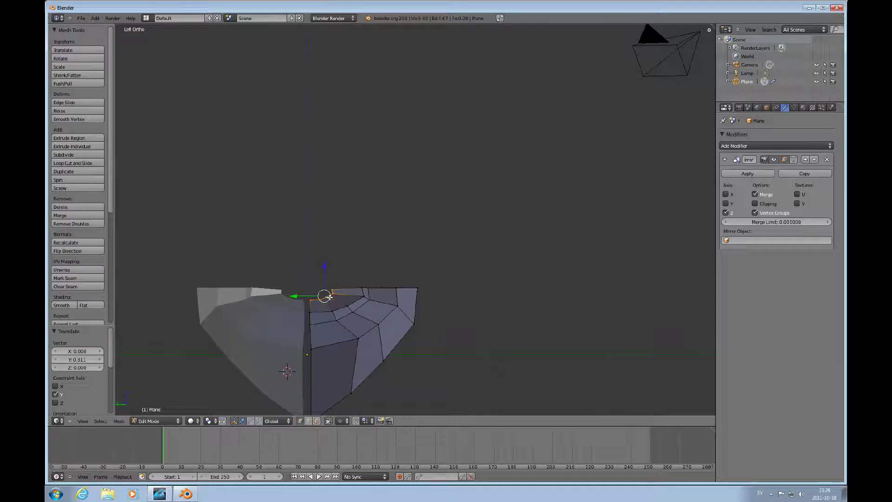
{"action": "key", "text": "s"}
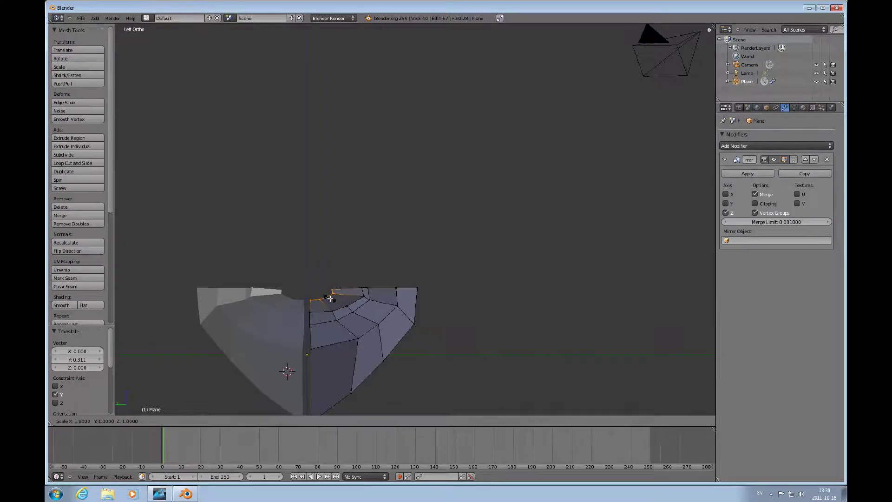
{"action": "key", "text": "y"}
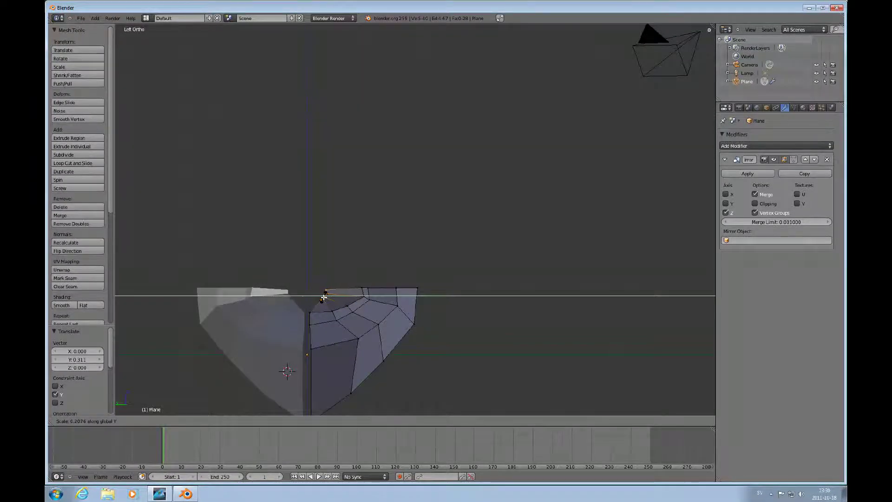
{"action": "left_click", "coordinate": [326, 297]}
{"action": "left_click_drag", "start_coordinate": [313, 296], "coordinate": [301, 295]}
Select the crosswise edge loop next to the narrow tip, scale it to about 0.678 along Y and move it about 0.135 along Y
{"action": "scroll", "coordinate": [314, 294], "scroll_direction": "down", "scroll_amount": 3}
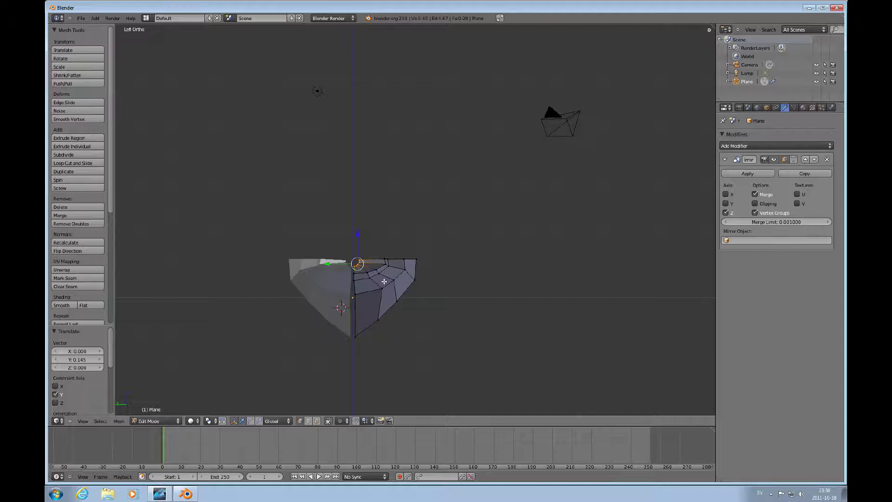
{"action": "mouse_move", "coordinate": [384, 281]}
{"action": "middle_mouse_down"}
{"action": "mouse_move", "coordinate": [440, 310]}
{"action": "mouse_move", "coordinate": [404, 350]}
{"action": "mouse_move", "coordinate": [379, 293]}
{"action": "middle_mouse_up"}
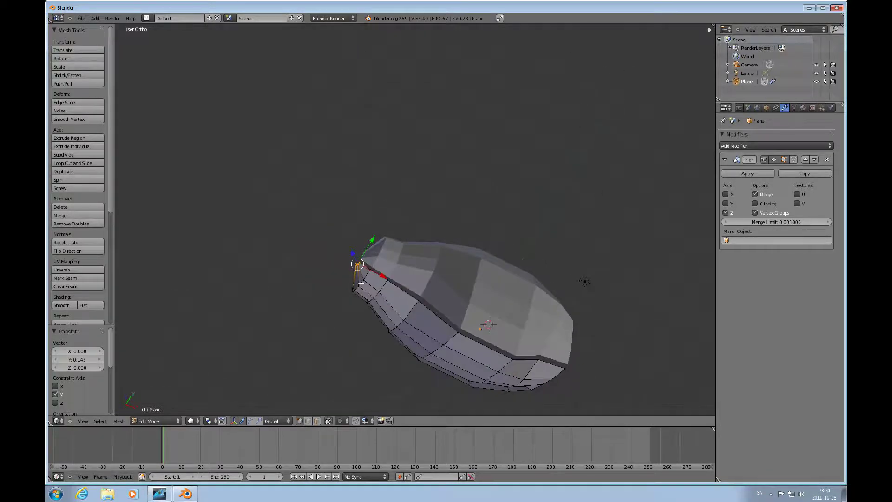
{"action": "right_click", "coordinate": [361, 282], "text": "alt"}
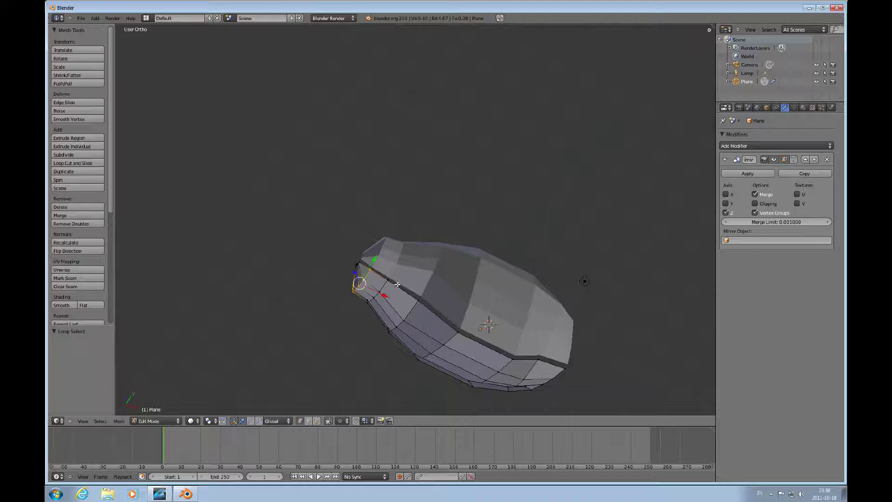
{"action": "key", "text": "s"}
{"action": "key", "text": "y"}
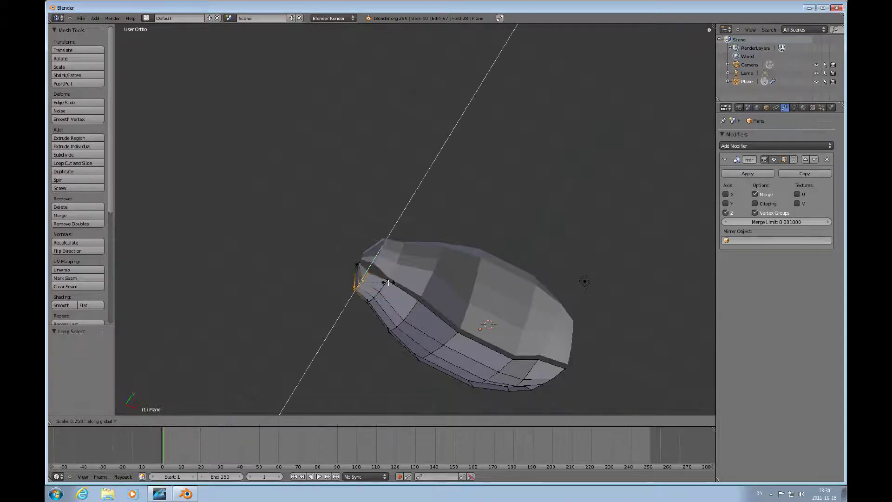
{"action": "left_click", "coordinate": [388, 283]}
{"action": "key", "text": "g"}
{"action": "key", "text": "y"}
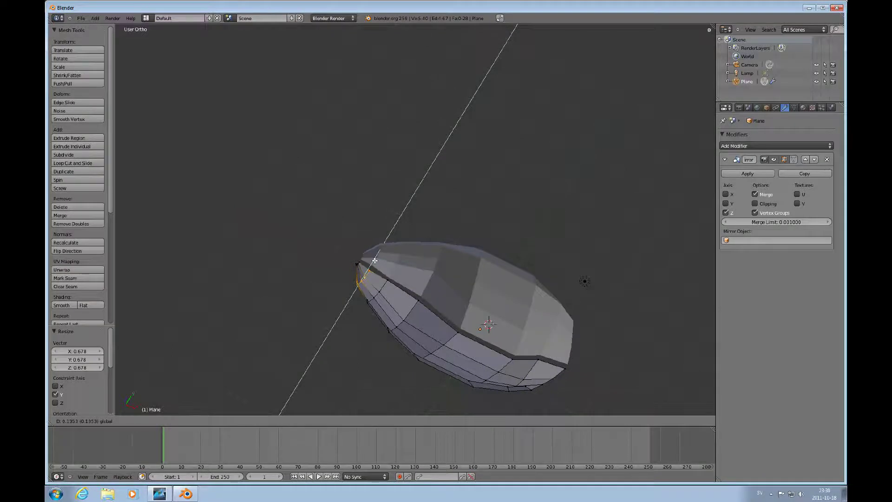
{"action": "left_click", "coordinate": [374, 261]}
In front view, select the top vertex at the narrow tip and raise it about 0.035 along Z, level with the upper rim
{"action": "scroll", "coordinate": [379, 292], "scroll_direction": "up", "scroll_amount": 3}
{"action": "scroll", "coordinate": [389, 334], "scroll_direction": "down", "scroll_amount": 4}
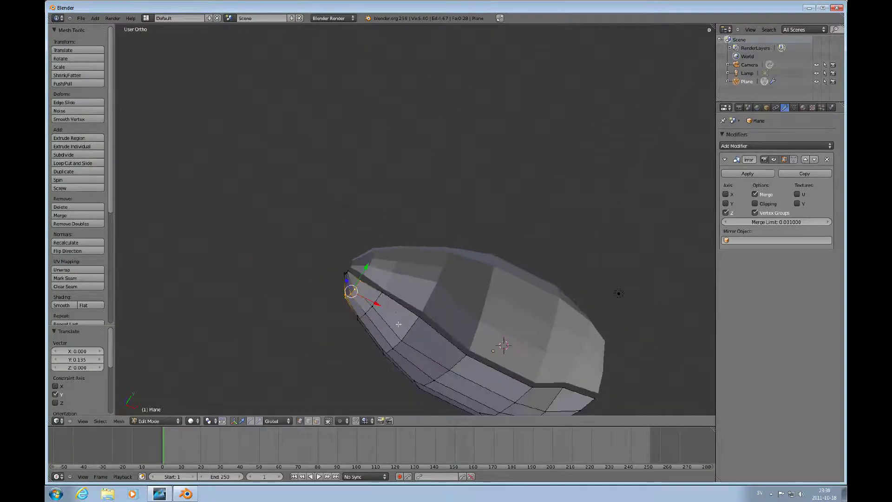
{"action": "middle_click_drag", "start_coordinate": [394, 338], "coordinate": [442, 263]}
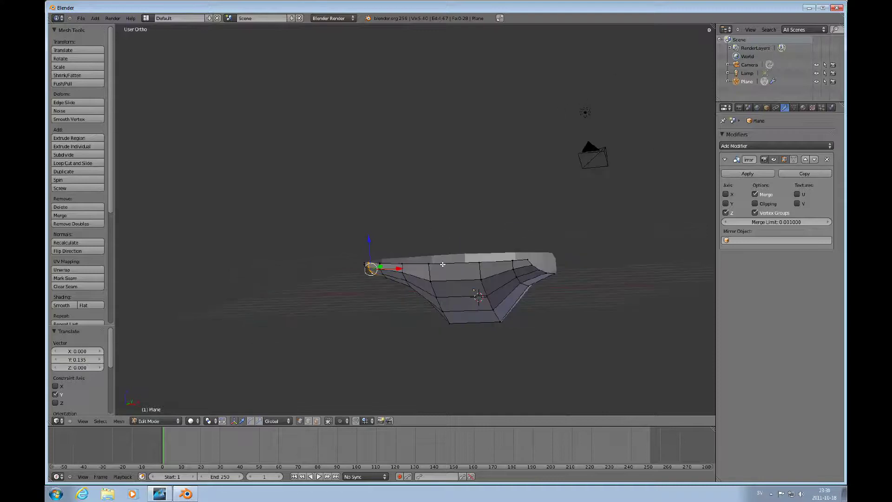
{"action": "right_click", "coordinate": [443, 263], "text": "alt"}
{"action": "key", "text": "KP_1"}
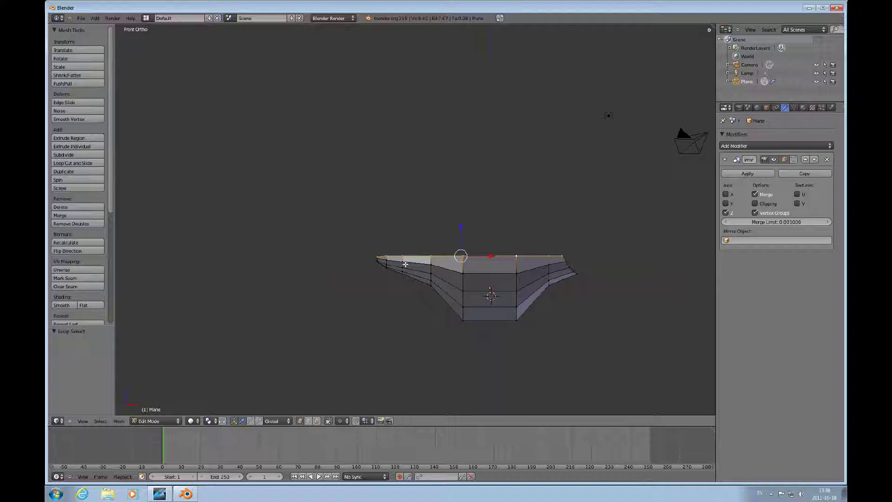
{"action": "middle_click_drag", "start_coordinate": [384, 262], "coordinate": [465, 261], "text": "shift"}
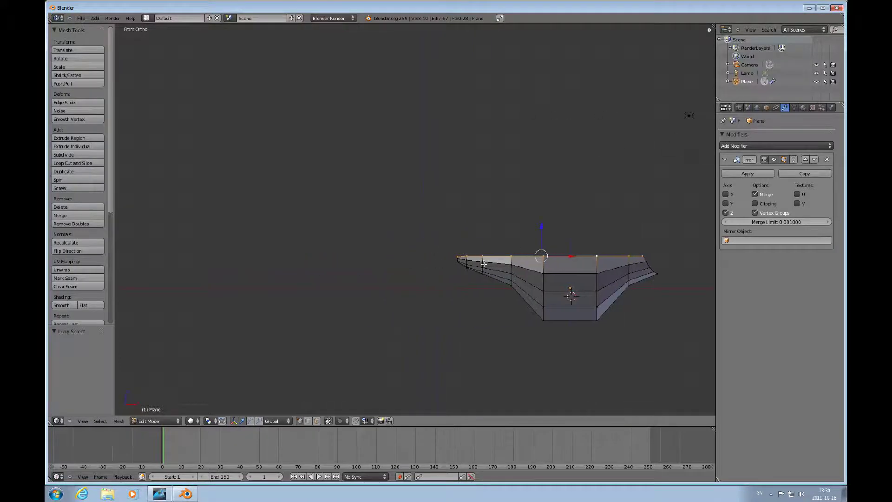
{"action": "scroll", "coordinate": [507, 290], "scroll_direction": "up", "scroll_amount": 4}
{"action": "right_click", "coordinate": [521, 312]}
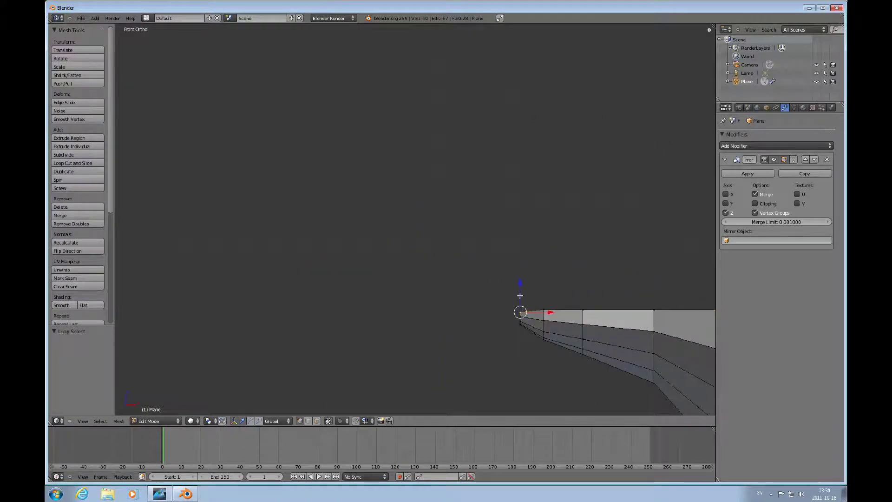
{"action": "key", "text": "g"}
{"action": "key", "text": "z"}
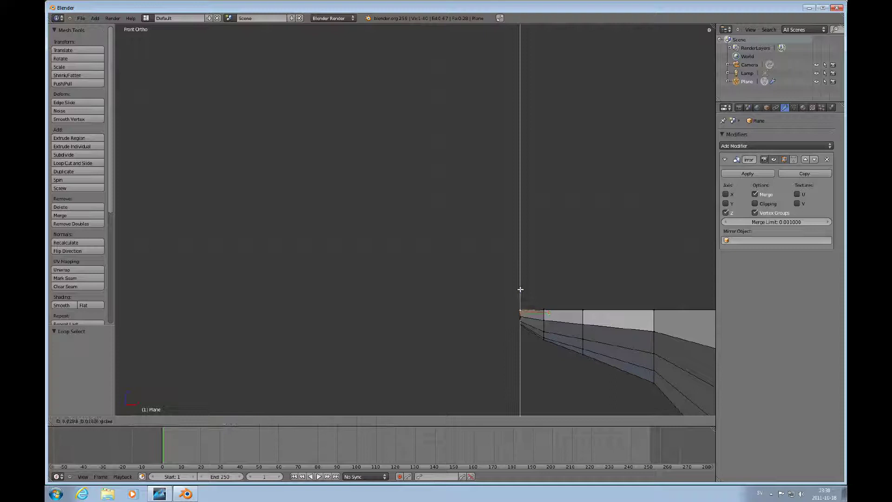
{"action": "left_click", "coordinate": [520, 289]}
Select the hull's upper rim edge loop and extrude it about 0.12 upward along Z
{"action": "scroll", "coordinate": [564, 307], "scroll_direction": "down", "scroll_amount": 3}
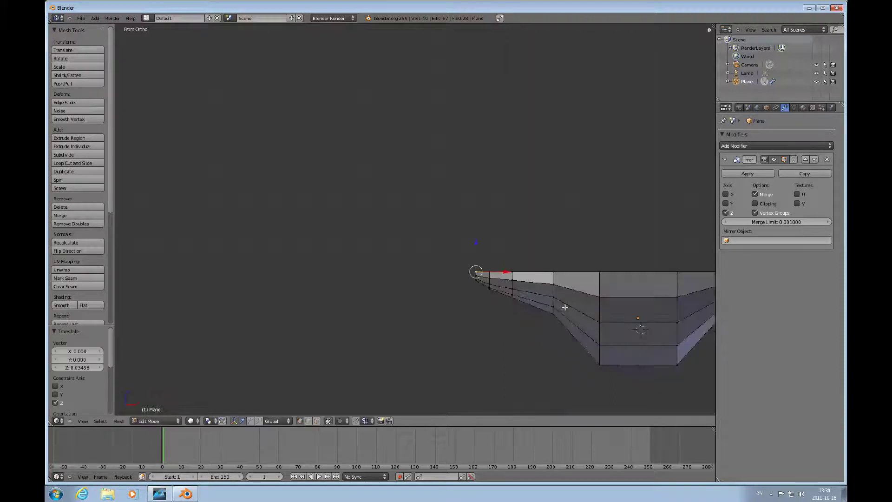
{"action": "right_click", "coordinate": [591, 272], "text": "alt"}
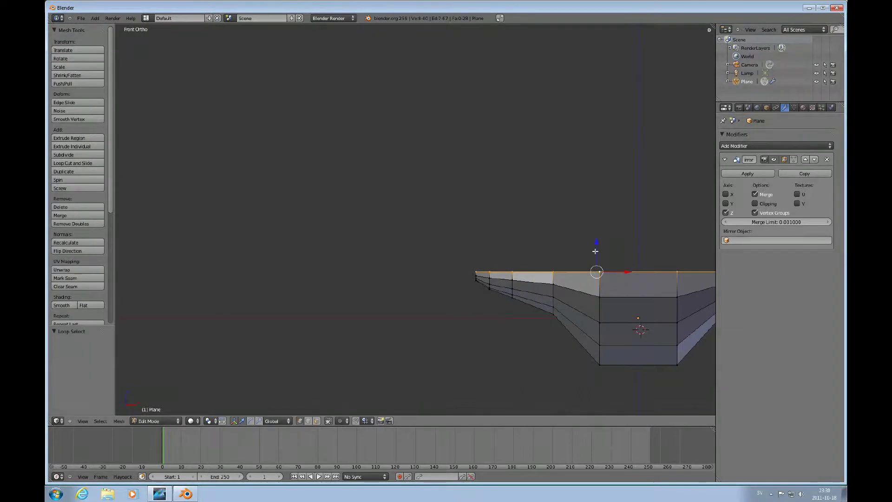
{"action": "key", "text": "e"}
{"action": "key", "text": "z"}
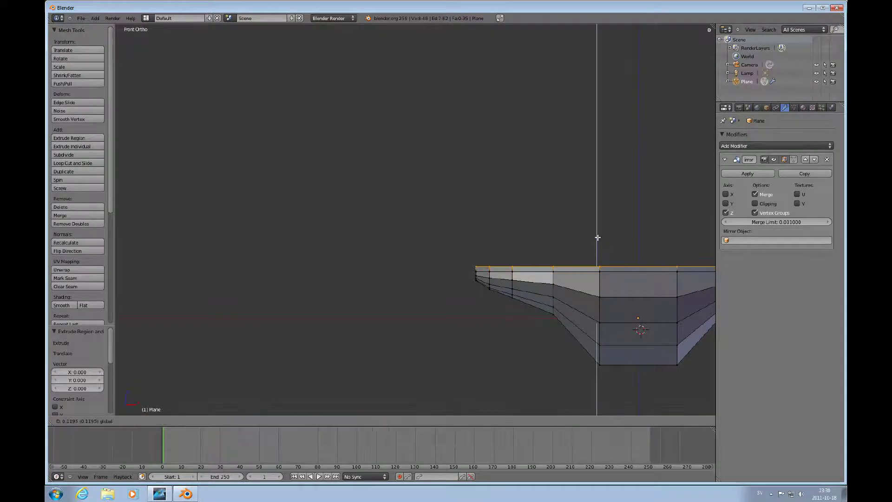
{"action": "left_click", "coordinate": [597, 237]}
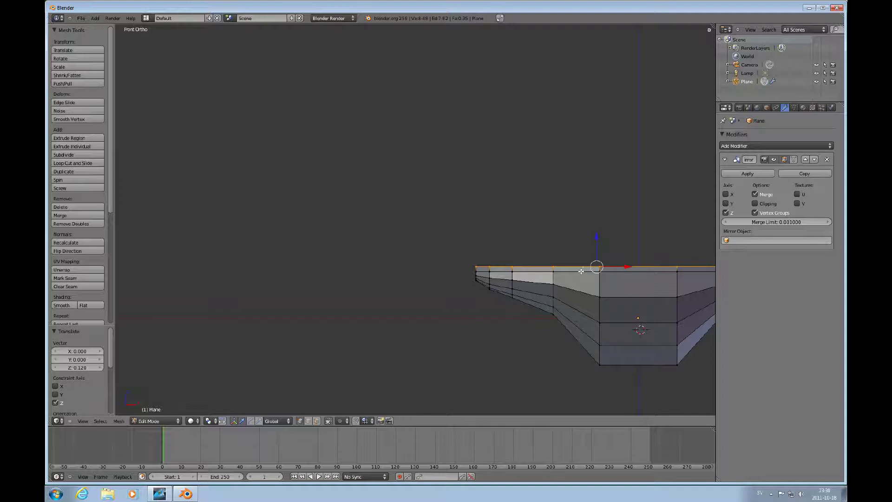
Select the extruded rim's end vertex at the wide +X end and move it about -0.13 along X
{"action": "scroll", "coordinate": [582, 271], "scroll_direction": "down", "scroll_amount": 5}
{"action": "mouse_move", "coordinate": [589, 255]}
{"action": "middle_mouse_down"}
{"action": "mouse_move", "coordinate": [563, 259]}
{"action": "mouse_move", "coordinate": [593, 249]}
{"action": "middle_mouse_up"}
{"action": "scroll", "coordinate": [592, 250], "scroll_direction": "up", "scroll_amount": 2}
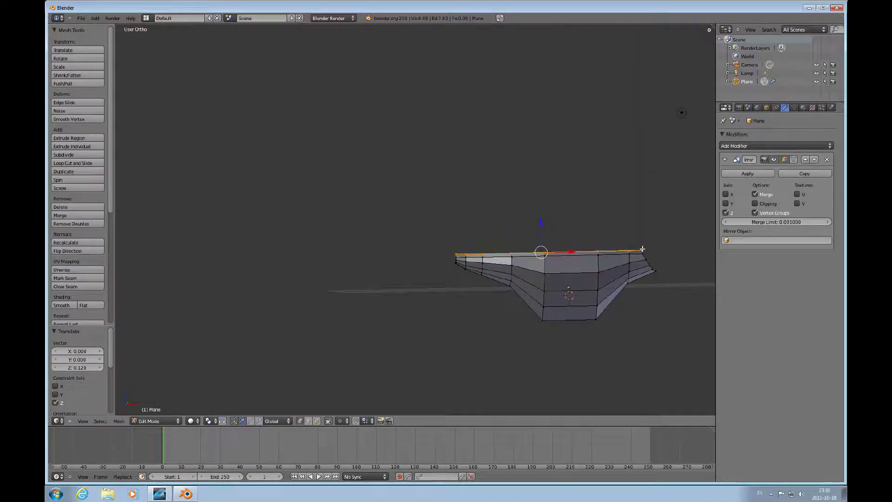
{"action": "right_click", "coordinate": [642, 249]}
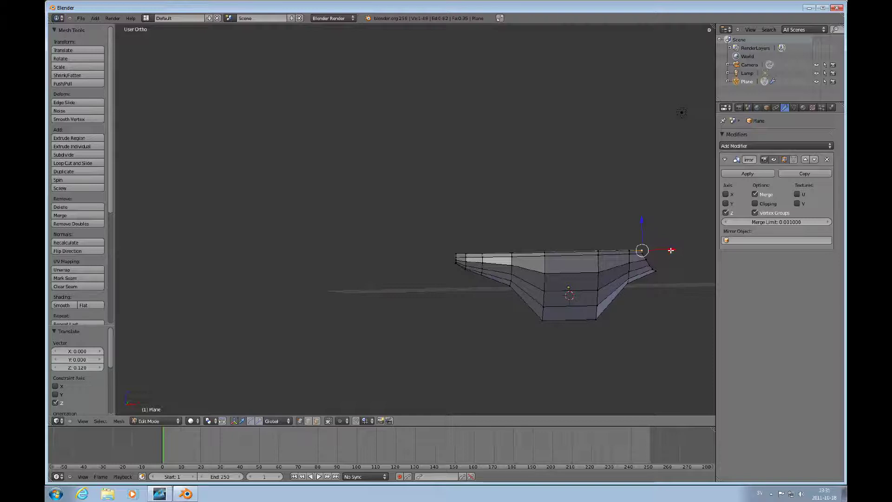
{"action": "left_click_drag", "start_coordinate": [671, 250], "coordinate": [667, 251]}
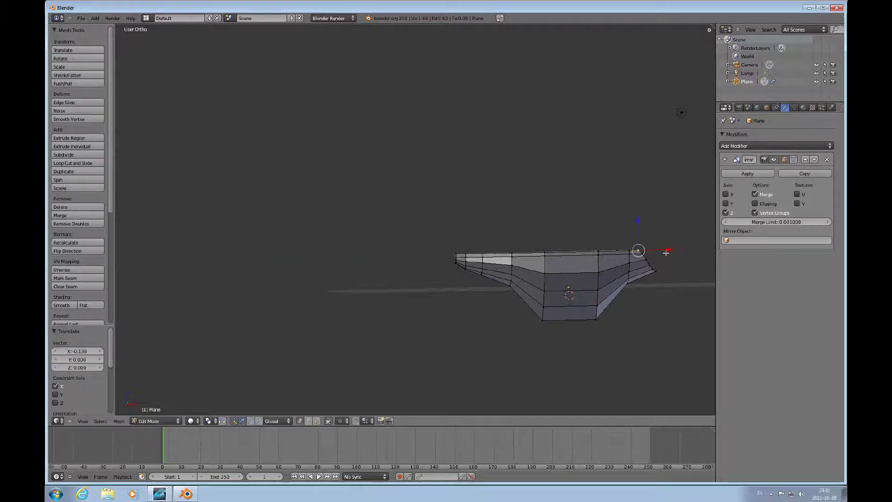
Select the lengthwise edge loop next to the mirror seam and shift it about -0.016 along Y
{"action": "middle_click_drag", "start_coordinate": [511, 285], "coordinate": [671, 286]}
{"action": "right_click", "coordinate": [673, 286], "text": "alt"}
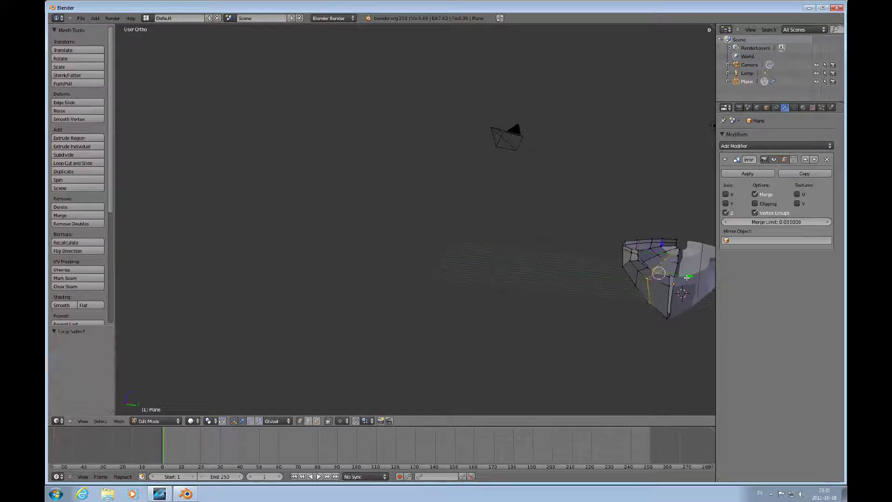
{"action": "left_click_drag", "start_coordinate": [687, 278], "coordinate": [689, 280]}
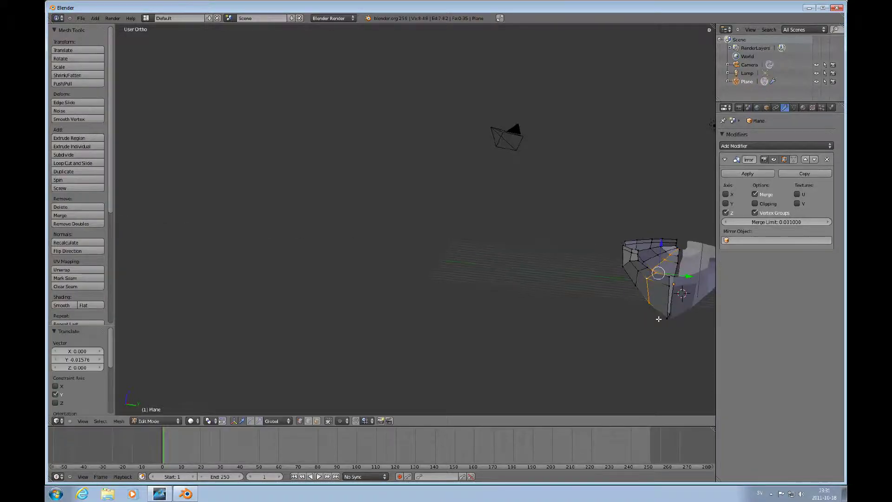
Apply the Mirror modifier to the hull in Object Mode, then return to Edit Mode
{"action": "middle_click_drag", "start_coordinate": [657, 320], "coordinate": [575, 272]}
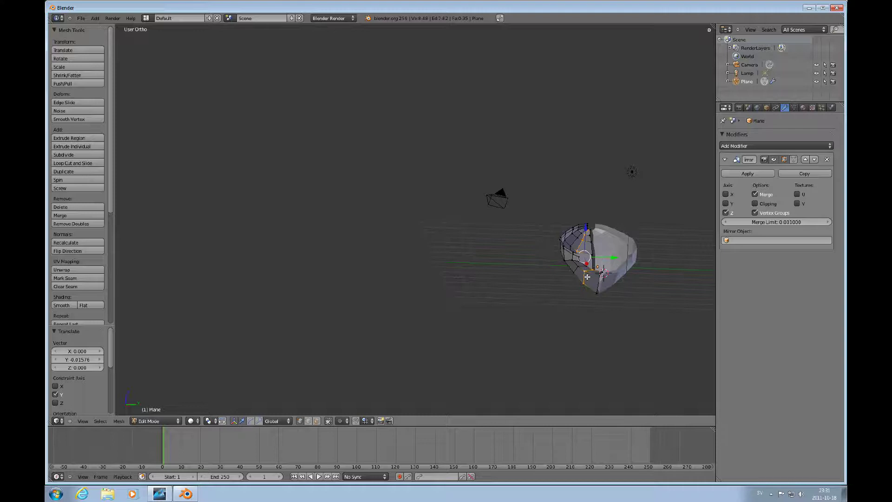
{"action": "middle_click_drag", "start_coordinate": [604, 259], "coordinate": [628, 255]}
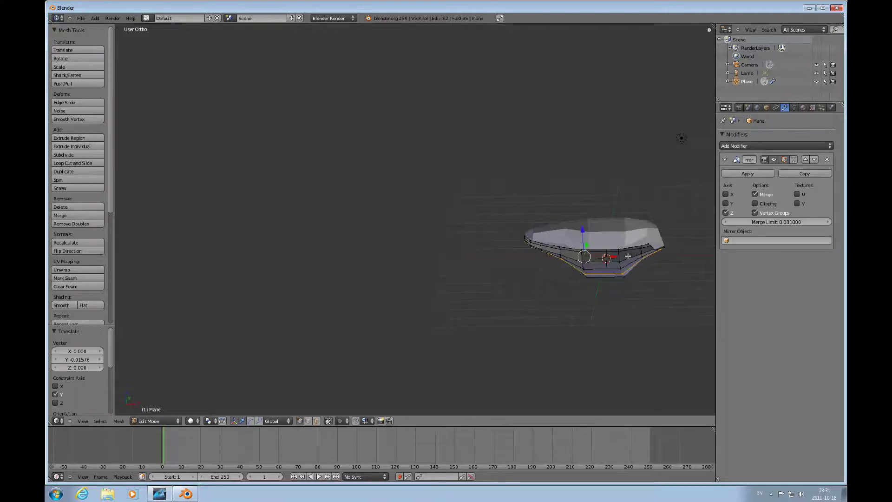
{"action": "key", "text": "ctrl+Tab"}
{"action": "key", "text": "ctrl+Tab"}
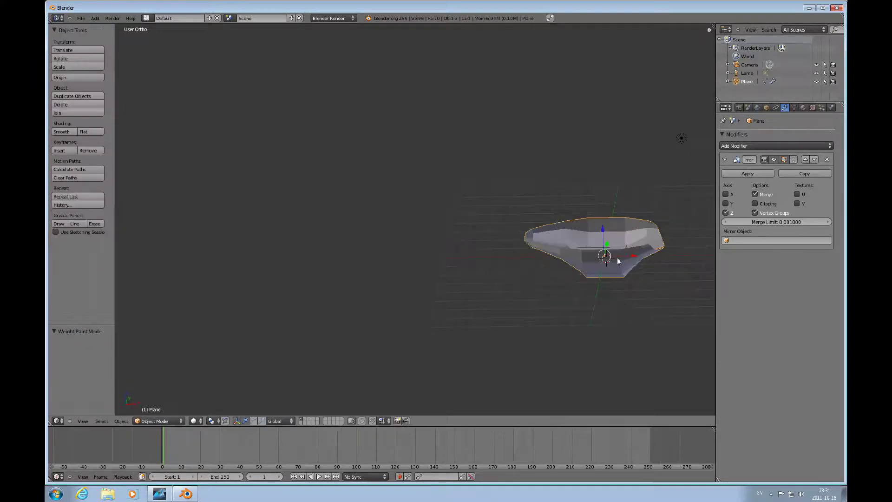
{"action": "left_click", "coordinate": [746, 173]}
{"action": "key", "text": "g"}
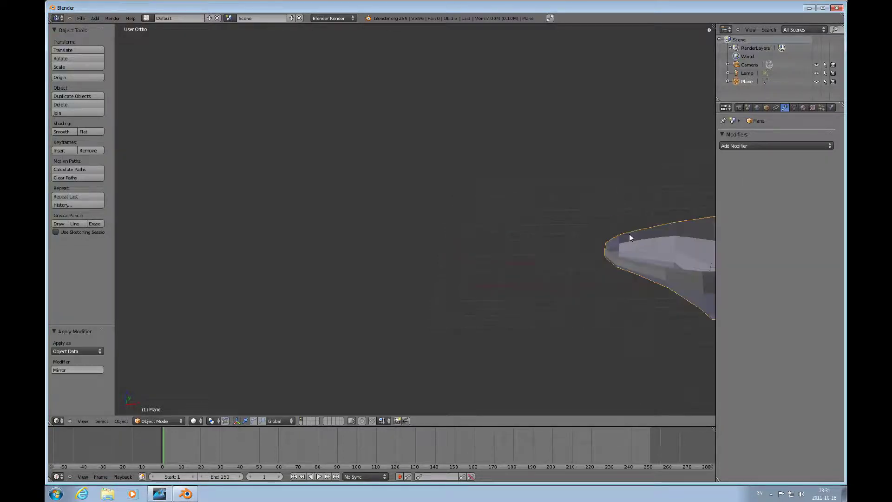
{"action": "key", "text": "Escape"}
{"action": "key", "text": "Tab"}
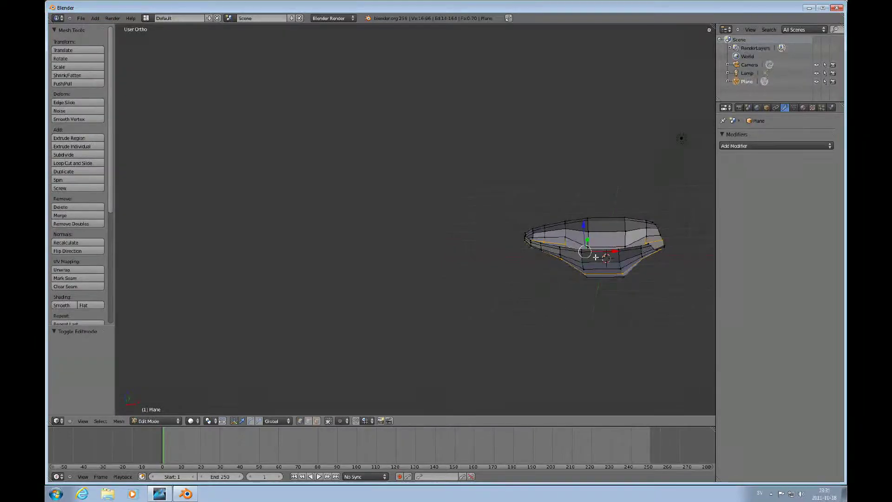
Scale the selected lengthwise edge loops beside the hull's centre seam to about 0.467 along global Y
{"action": "mouse_move", "coordinate": [602, 252]}
{"action": "middle_mouse_down"}
{"action": "mouse_move", "coordinate": [534, 255]}
{"action": "mouse_move", "coordinate": [496, 238]}
{"action": "mouse_move", "coordinate": [667, 262]}
{"action": "mouse_move", "coordinate": [636, 285]}
{"action": "mouse_move", "coordinate": [558, 295]}
{"action": "mouse_move", "coordinate": [552, 327]}
{"action": "mouse_move", "coordinate": [514, 233]}
{"action": "mouse_move", "coordinate": [607, 260]}
{"action": "middle_mouse_up"}
{"action": "key", "text": "s"}
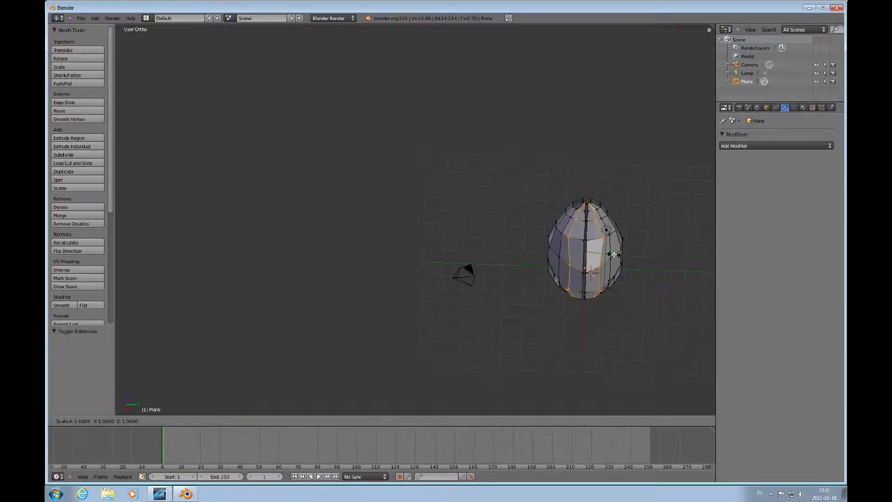
{"action": "key", "text": "y"}
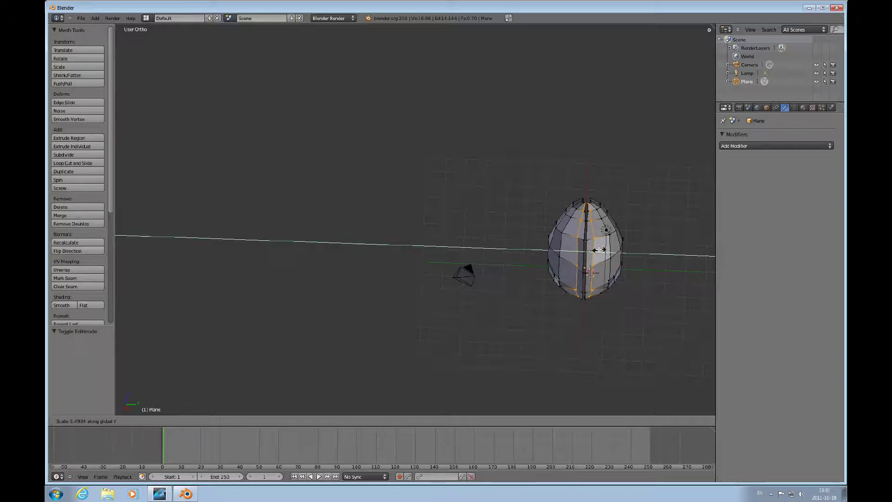
{"action": "left_click", "coordinate": [599, 250]}
{"action": "scroll", "coordinate": [602, 219], "scroll_direction": "up", "scroll_amount": 5}
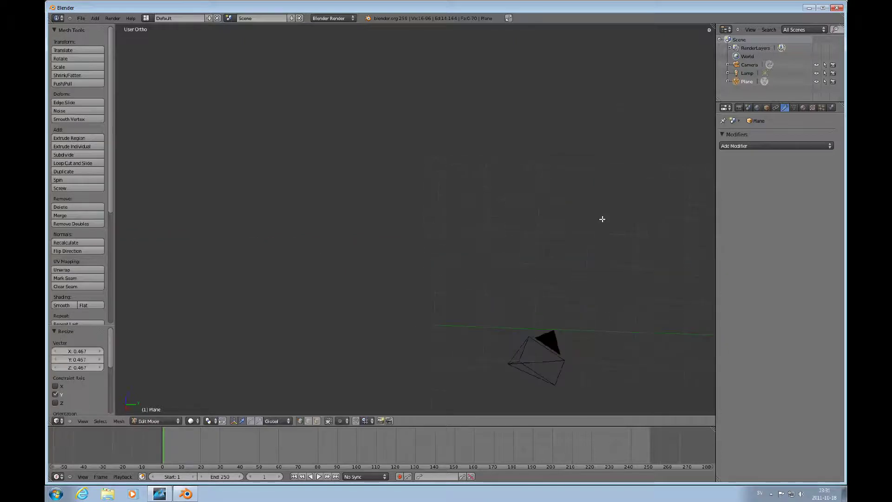
{"action": "key", "text": "super"}
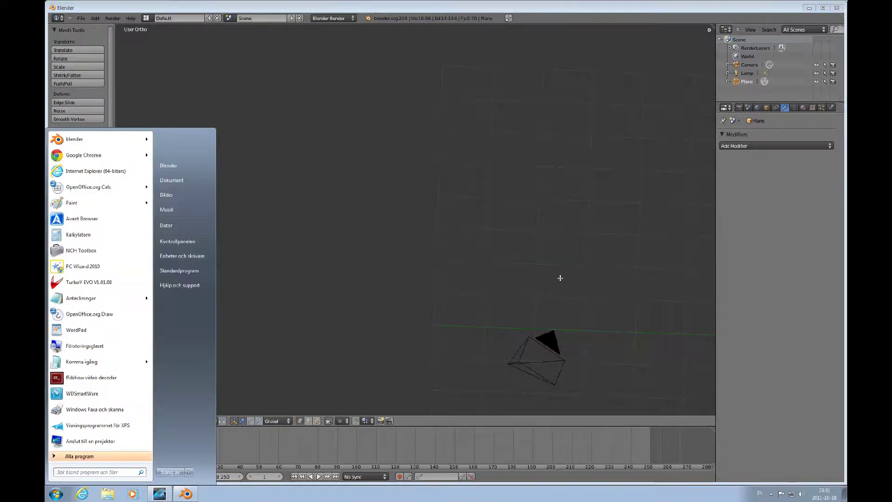
{"action": "key", "text": "Escape"}
{"action": "scroll", "coordinate": [560, 279], "scroll_direction": "down", "scroll_amount": 6}
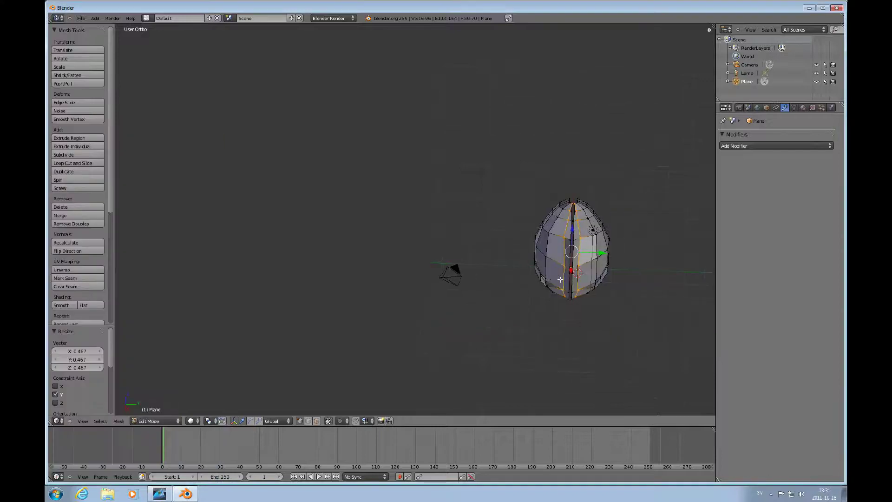
Select the two narrow-end vertices of the edge loops beside the seam and scale them about 1.284 along Y
{"action": "key", "text": "KP_Decimal"}
{"action": "scroll", "coordinate": [560, 279], "scroll_direction": "up", "scroll_amount": 6}
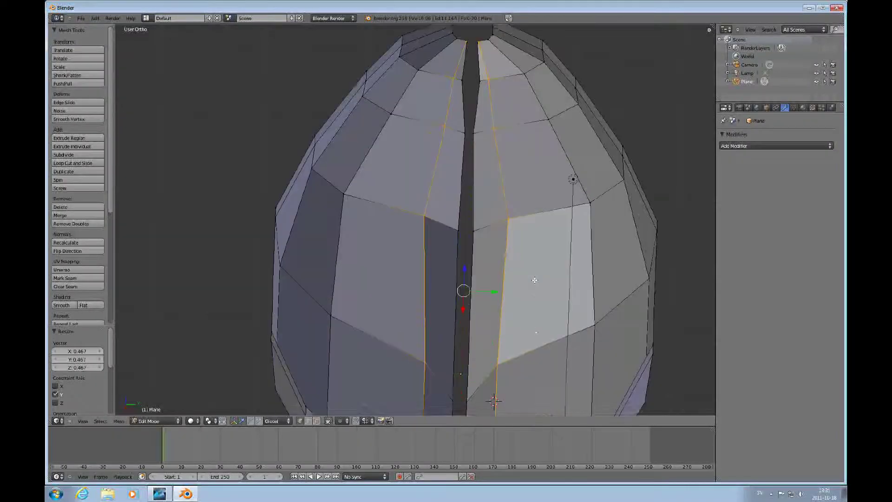
{"action": "scroll", "coordinate": [535, 279], "scroll_direction": "down", "scroll_amount": 6, "text": "shift"}
{"action": "scroll", "coordinate": [535, 280], "scroll_direction": "up", "scroll_amount": 3, "text": "shift"}
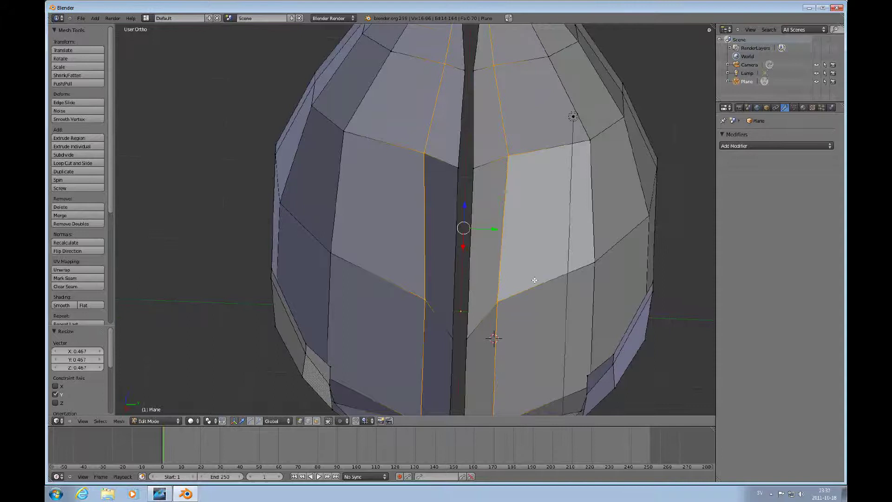
{"action": "scroll", "coordinate": [532, 292], "scroll_direction": "down", "scroll_amount": 6}
{"action": "middle_click_drag", "start_coordinate": [421, 362], "coordinate": [490, 276]}
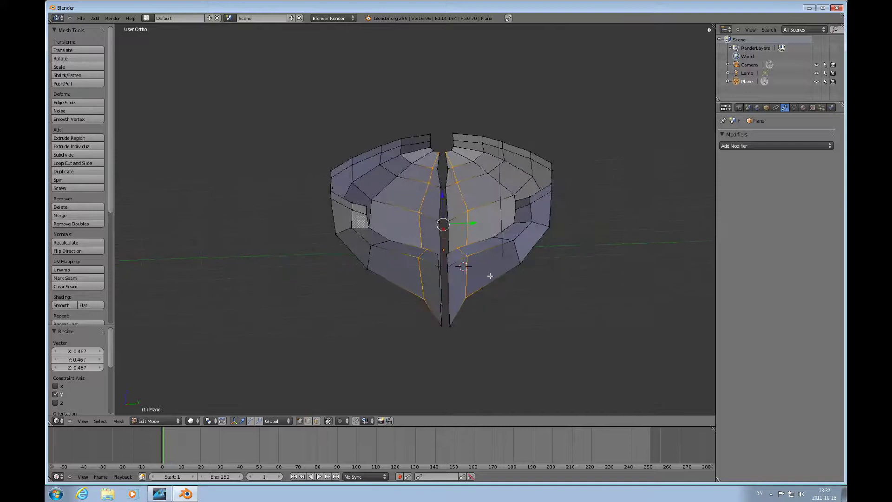
{"action": "right_click", "coordinate": [447, 153]}
{"action": "right_click", "coordinate": [438, 152], "text": "shift"}
{"action": "key", "text": "s"}
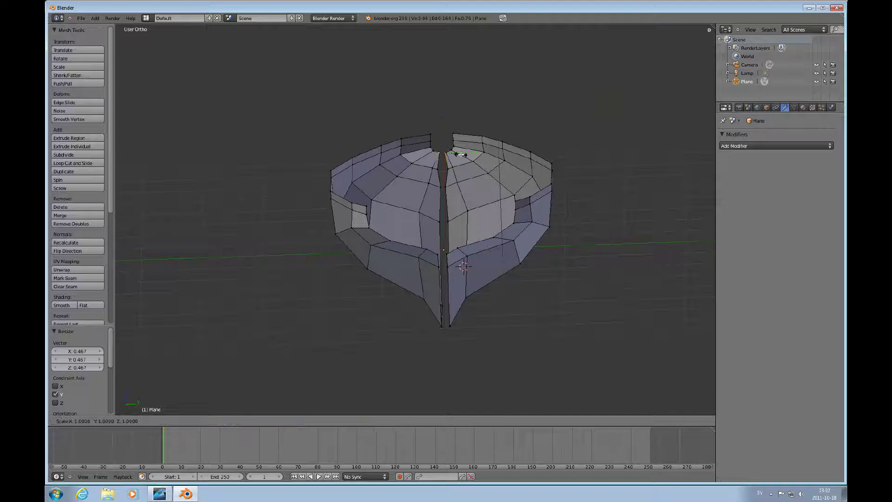
{"action": "key", "text": "y"}
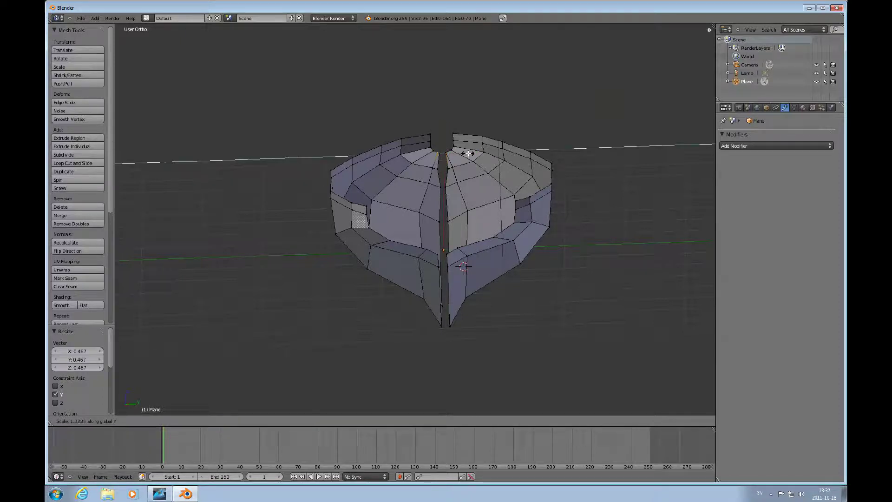
{"action": "left_click", "coordinate": [470, 153]}
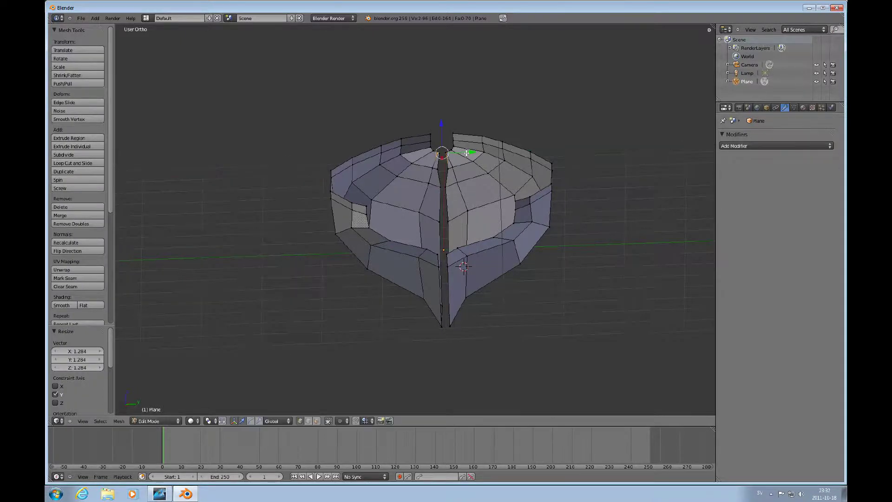
Reselect the loops' two end vertices at the narrow end and spread them further apart, scaling about 1.507 along Y
{"action": "scroll", "coordinate": [465, 153], "scroll_direction": "down", "scroll_amount": 5, "text": "ctrl"}
{"action": "scroll", "coordinate": [465, 153], "scroll_direction": "up", "scroll_amount": 6, "text": "ctrl"}
{"action": "scroll", "coordinate": [466, 152], "scroll_direction": "up", "scroll_amount": 7}
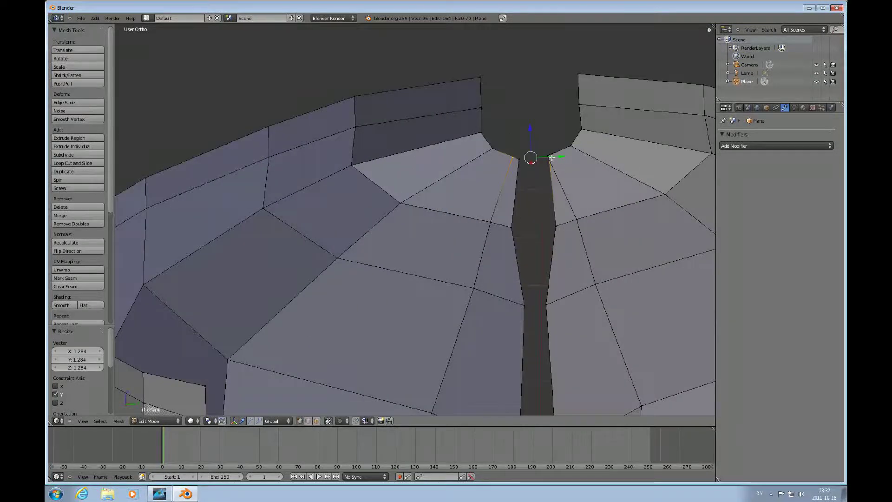
{"action": "right_click", "coordinate": [549, 158]}
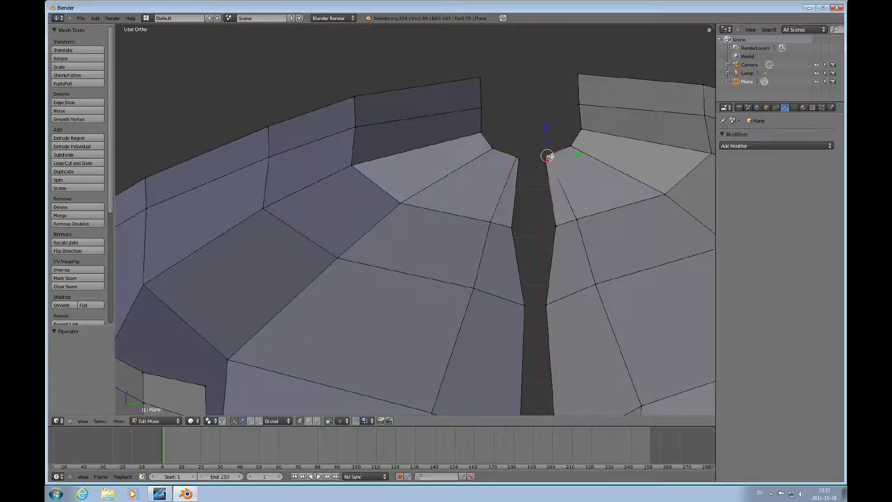
{"action": "right_click", "coordinate": [514, 156]}
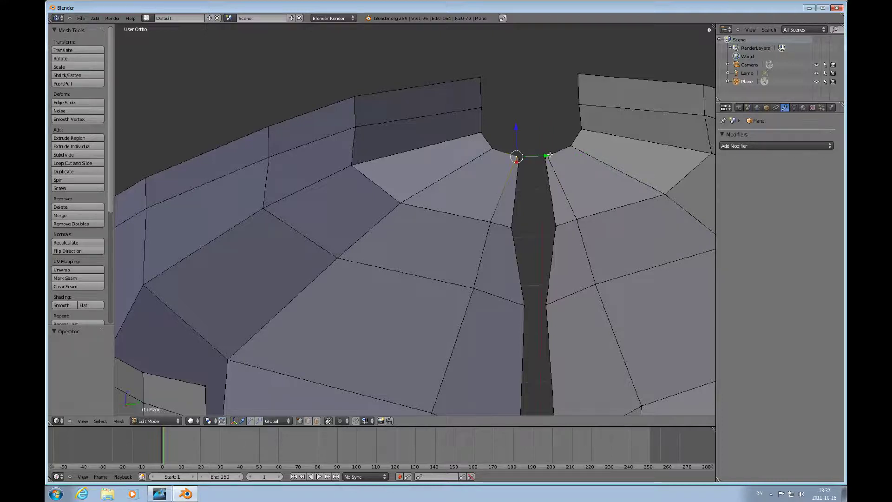
{"action": "right_click", "coordinate": [550, 155], "text": "shift"}
{"action": "key", "text": "s"}
{"action": "key", "text": "y"}
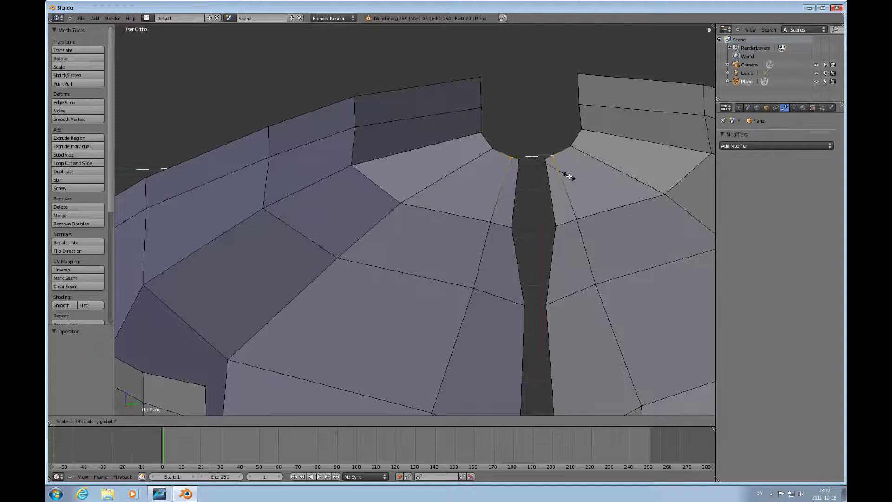
{"action": "left_click", "coordinate": [573, 176]}
Select the facing seam vertices in the second row from the narrow end and scale them about 0.602 along Y
{"action": "right_click", "coordinate": [514, 227]}
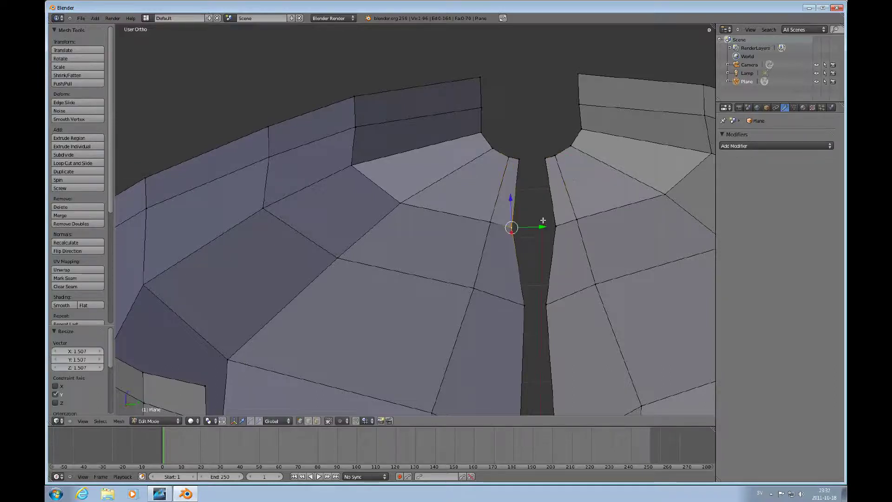
{"action": "right_click", "coordinate": [556, 226]}
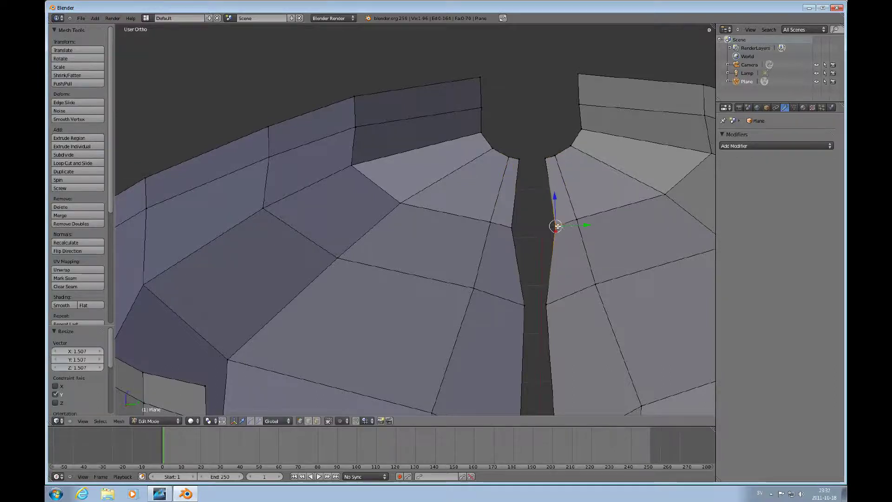
{"action": "right_click", "coordinate": [511, 227], "text": "shift"}
{"action": "key", "text": "s"}
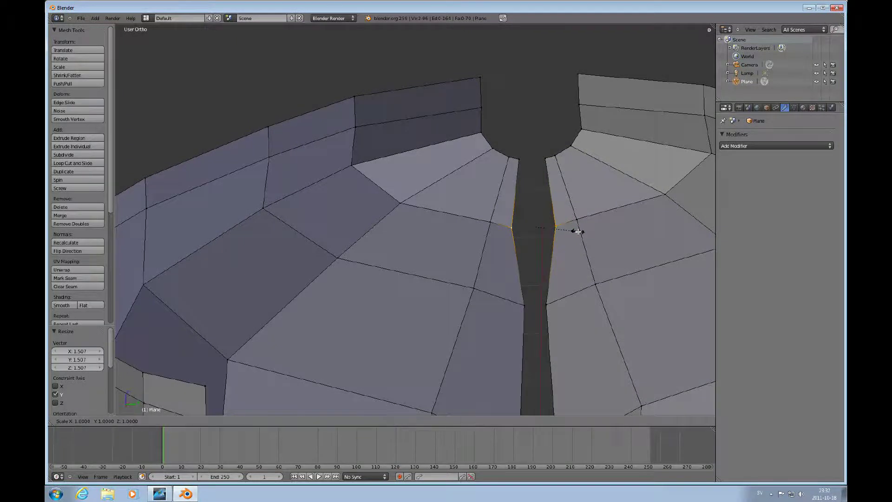
{"action": "key", "text": "y"}
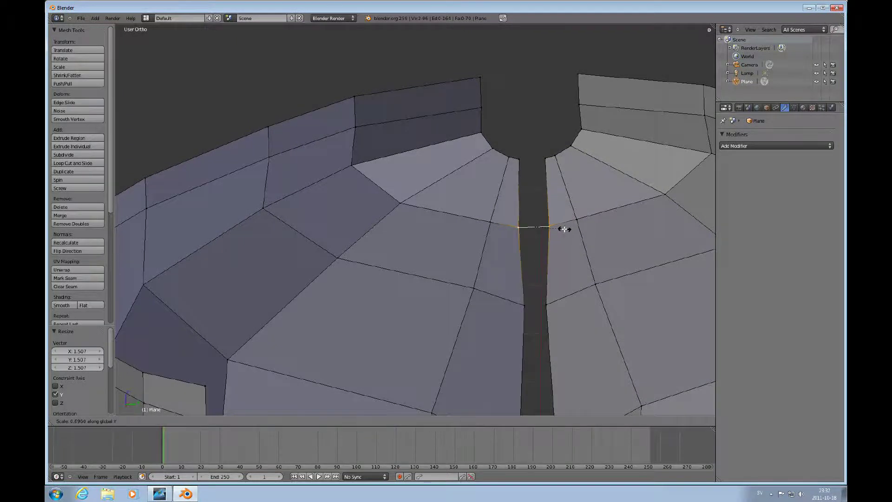
{"action": "left_click", "coordinate": [557, 227]}
Select the two seam vertices at the very tip of the narrow end and scale them about 0.884 along Y
{"action": "right_click", "coordinate": [519, 158]}
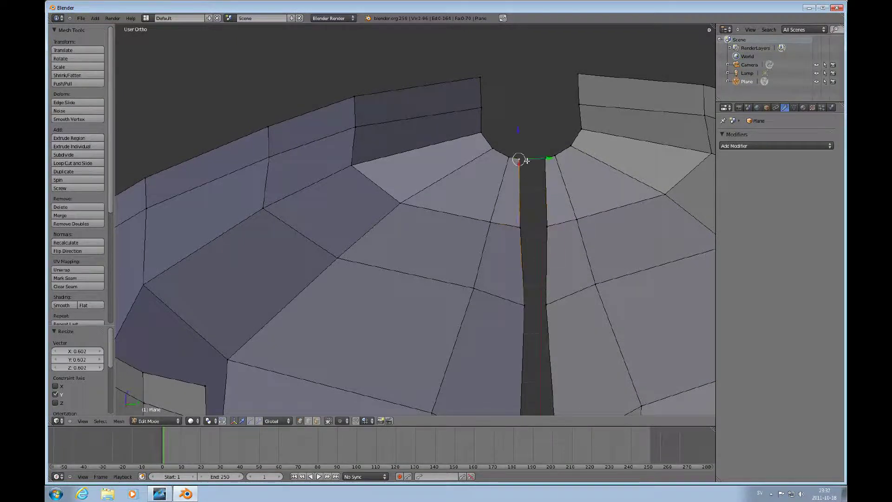
{"action": "right_click", "coordinate": [546, 158], "text": "shift"}
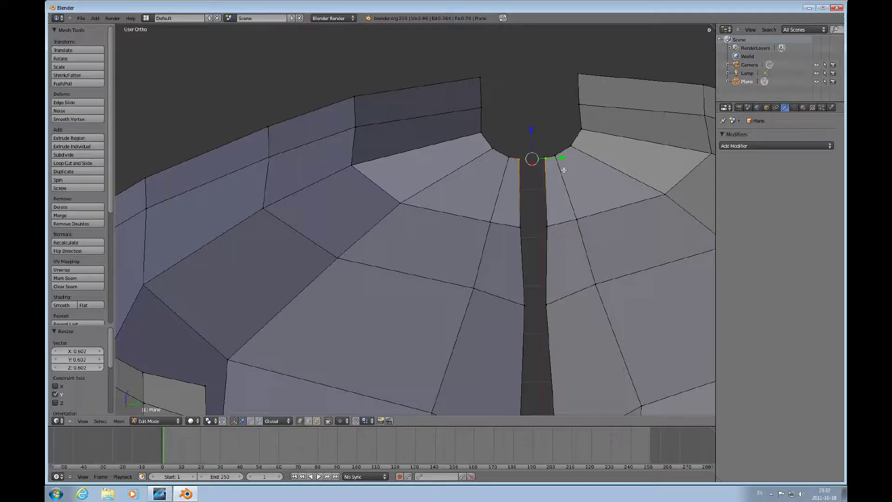
{"action": "key", "text": "s"}
{"action": "key", "text": "y"}
{"action": "left_click", "coordinate": [559, 170]}
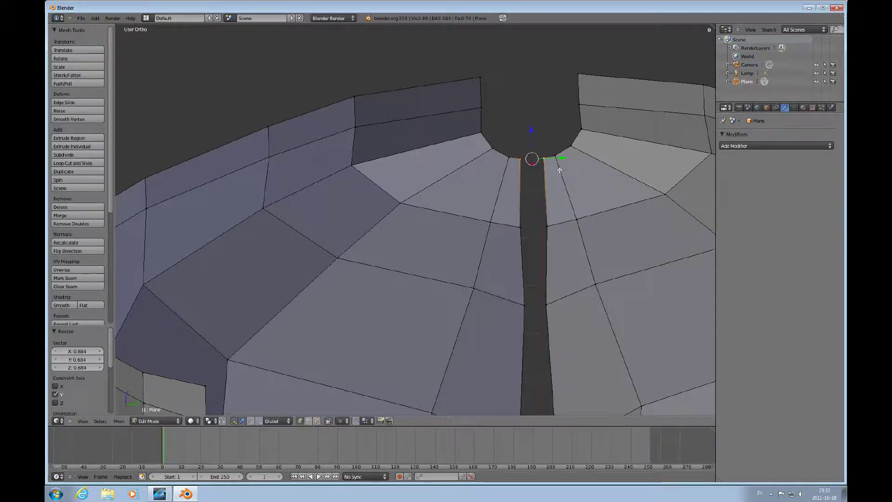
{"action": "scroll", "coordinate": [517, 306], "scroll_direction": "down", "scroll_amount": 3}
{"action": "scroll", "coordinate": [481, 293], "scroll_direction": "down", "scroll_amount": 2}
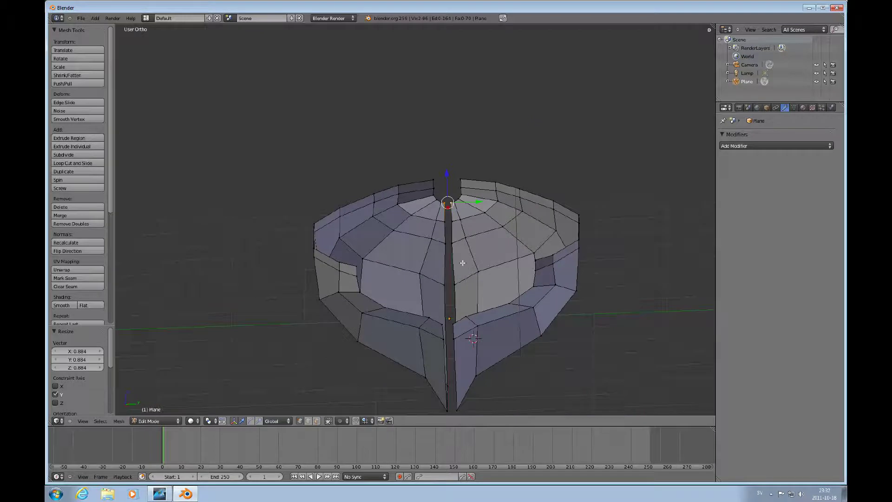
Scale the facing seam vertices in the third row from the narrow end about 1.567 along Y, then deselect everything
{"action": "right_click", "coordinate": [447, 243]}
{"action": "right_click", "coordinate": [451, 243], "text": "shift"}
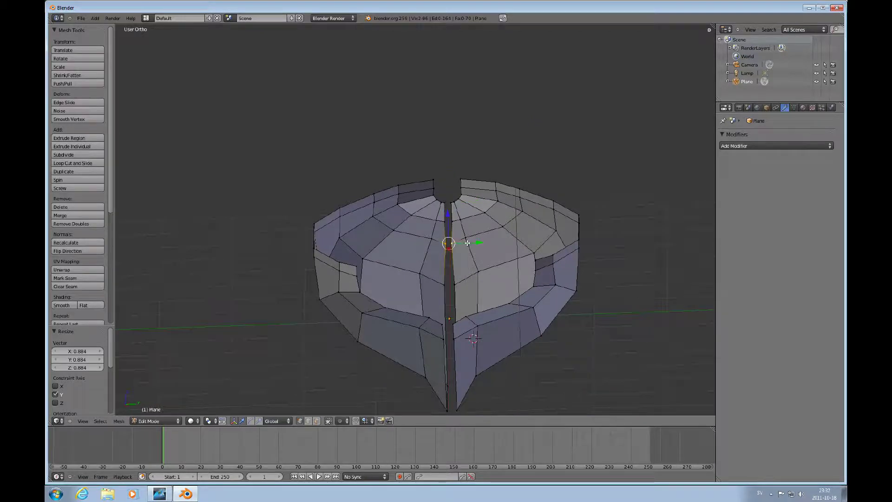
{"action": "key", "text": "s"}
{"action": "key", "text": "y"}
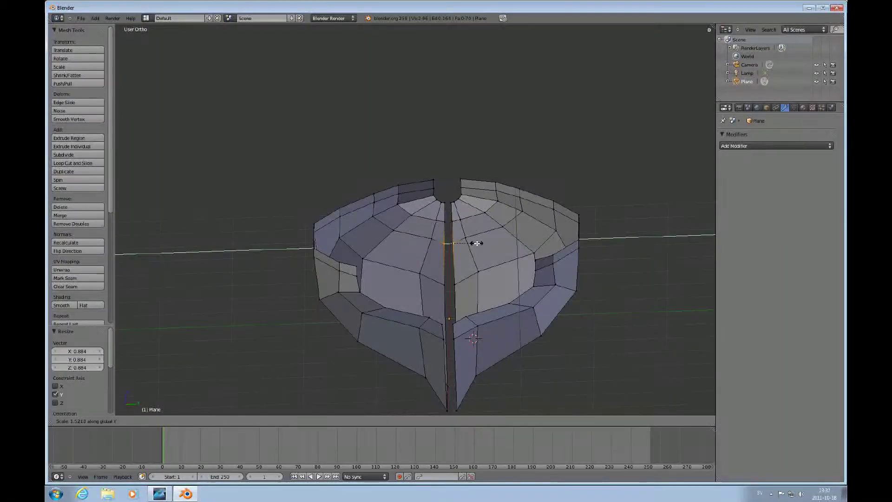
{"action": "left_click", "coordinate": [477, 243]}
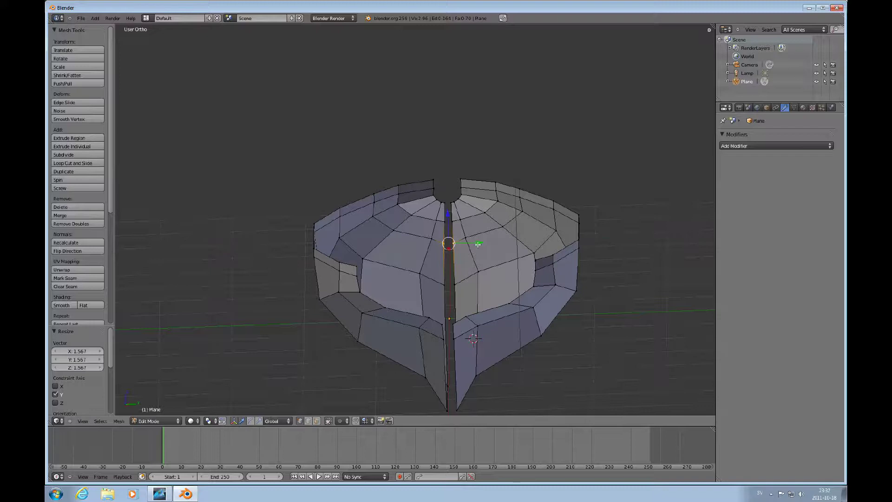
{"action": "scroll", "coordinate": [475, 264], "scroll_direction": "down", "scroll_amount": 2}
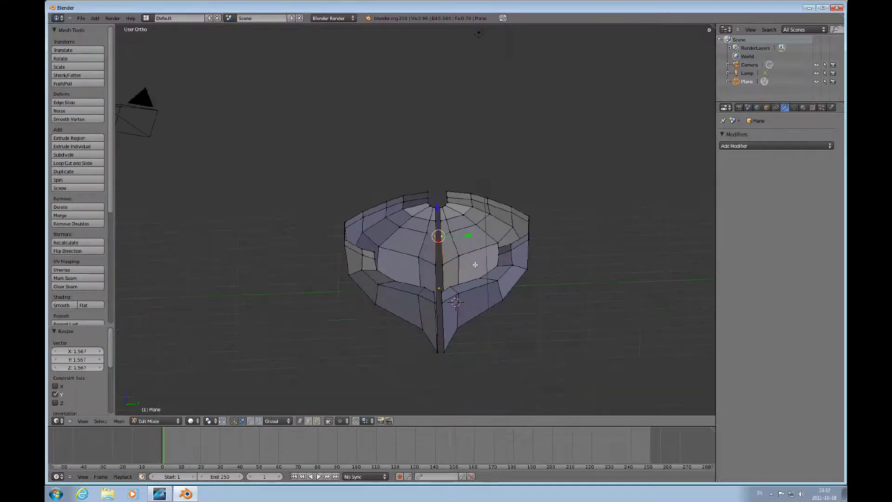
{"action": "key", "text": "a"}
In edge select mode, select the lowest seam edge on both halves at the +X end and raise them about 0.017 along Z
{"action": "middle_click_drag", "start_coordinate": [434, 294], "coordinate": [605, 245]}
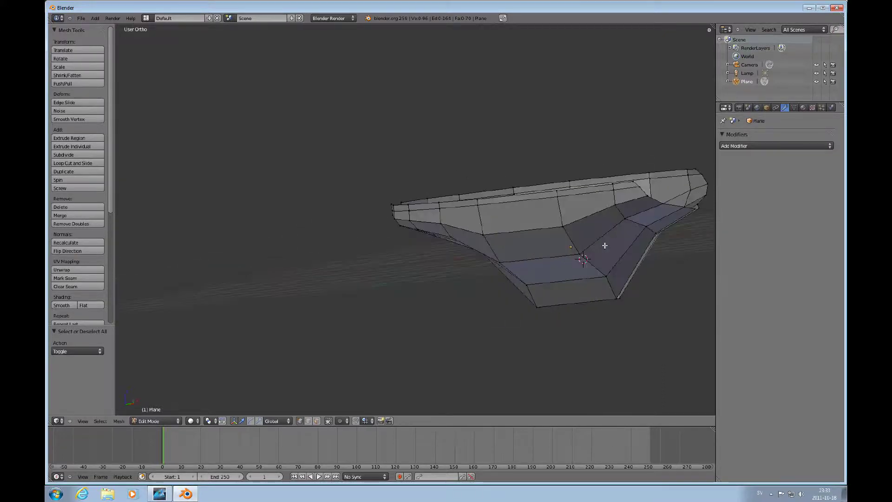
{"action": "key", "text": "KP_1"}
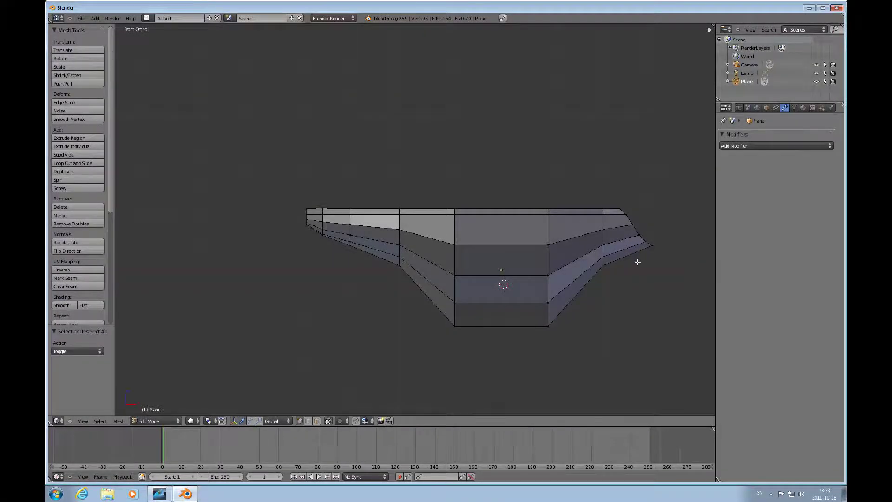
{"action": "key", "text": "ctrl+Tab"}
{"action": "left_click", "coordinate": [617, 265]}
{"action": "right_click", "coordinate": [618, 264]}
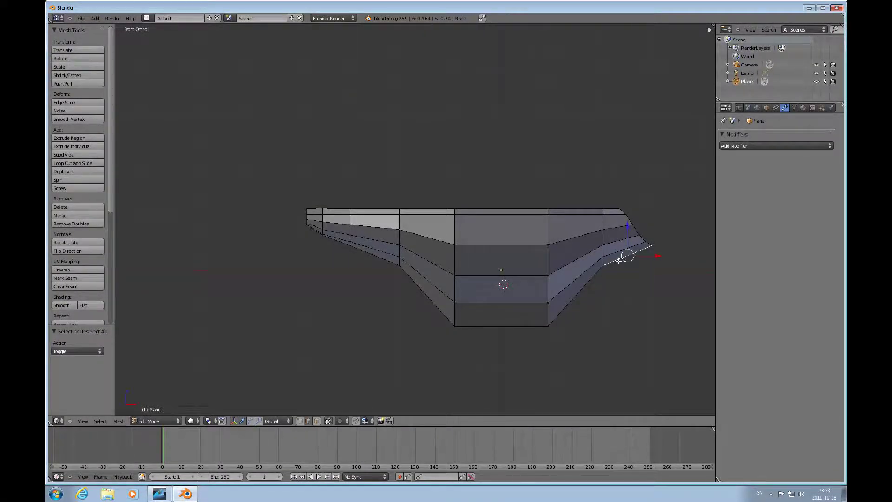
{"action": "mouse_move", "coordinate": [617, 264]}
{"action": "middle_mouse_down"}
{"action": "mouse_move", "coordinate": [700, 263]}
{"action": "mouse_move", "coordinate": [599, 277]}
{"action": "mouse_move", "coordinate": [581, 260]}
{"action": "mouse_move", "coordinate": [610, 267]}
{"action": "middle_mouse_up"}
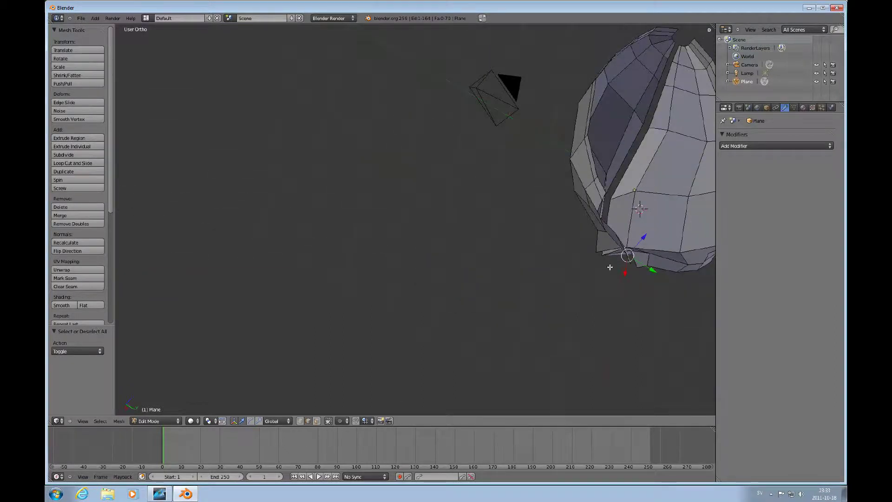
{"action": "right_click", "coordinate": [637, 262], "text": "shift"}
{"action": "key", "text": "KP_1"}
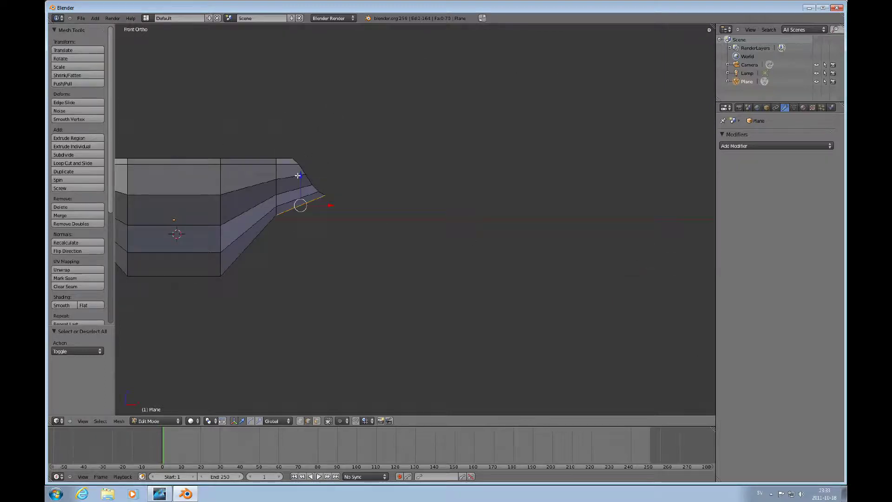
{"action": "left_click_drag", "start_coordinate": [299, 174], "coordinate": [298, 175]}
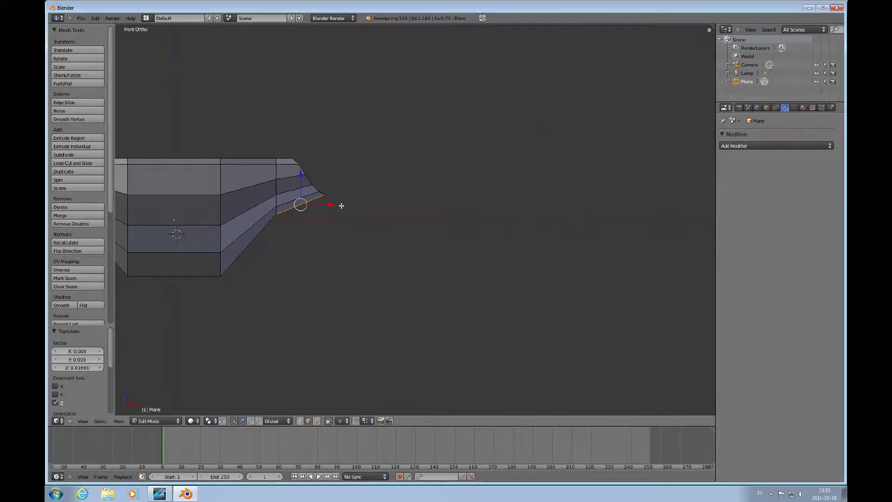
Scale the selected lowest seam edges at the +X end about 0.84 along X and move them about -0.036 along X
{"action": "mouse_move", "coordinate": [341, 205]}
{"action": "middle_mouse_down"}
{"action": "mouse_move", "coordinate": [290, 219]}
{"action": "mouse_move", "coordinate": [329, 201]}
{"action": "middle_mouse_up"}
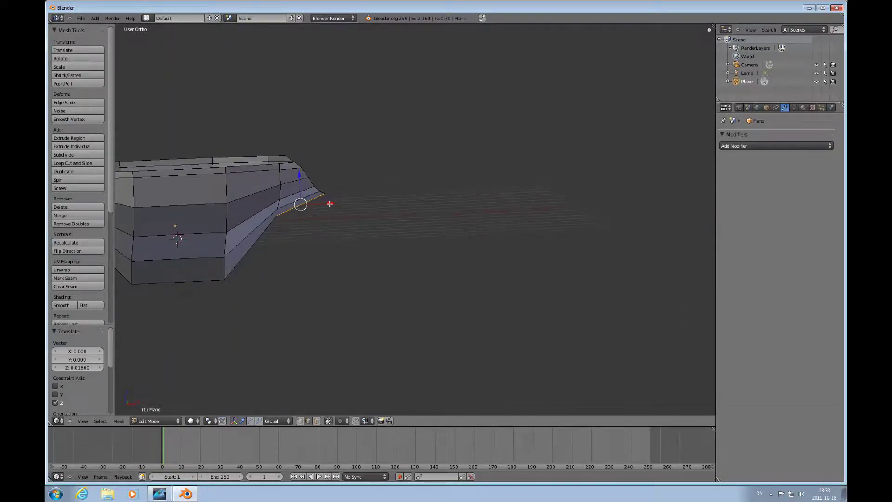
{"action": "key", "text": "s"}
{"action": "key", "text": "x"}
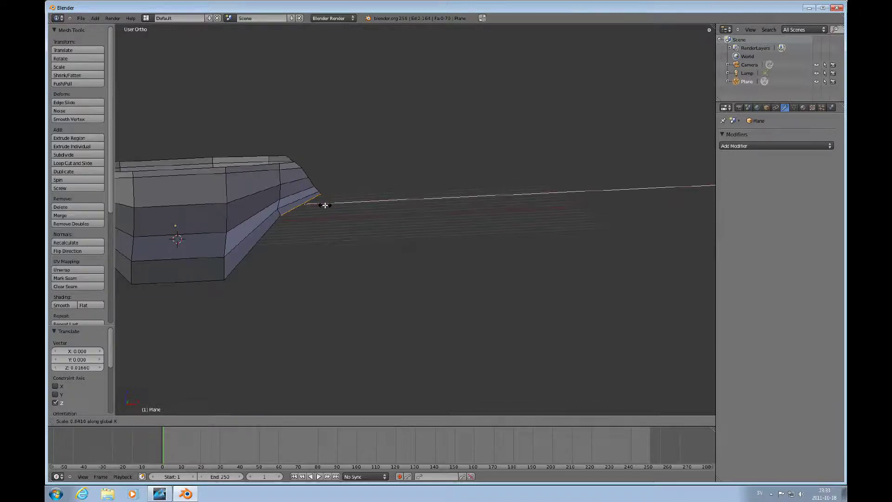
{"action": "left_click", "coordinate": [326, 205]}
{"action": "key", "text": "g"}
{"action": "key", "text": "x"}
{"action": "left_click", "coordinate": [323, 208]}
Select the facing seam edge loops of both hull halves and join them with the LoopTools Bridge operation
{"action": "mouse_move", "coordinate": [323, 208]}
{"action": "middle_mouse_down"}
{"action": "mouse_move", "coordinate": [284, 217]}
{"action": "mouse_move", "coordinate": [316, 206]}
{"action": "middle_mouse_up"}
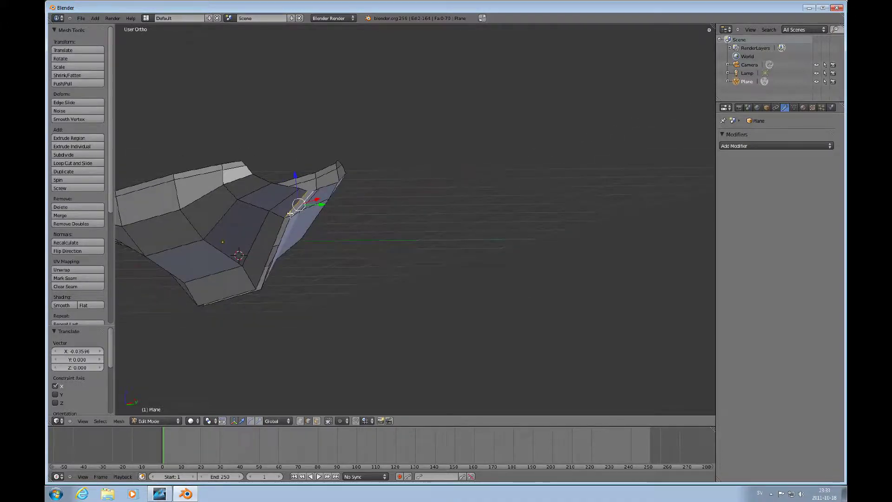
{"action": "key", "text": "space"}
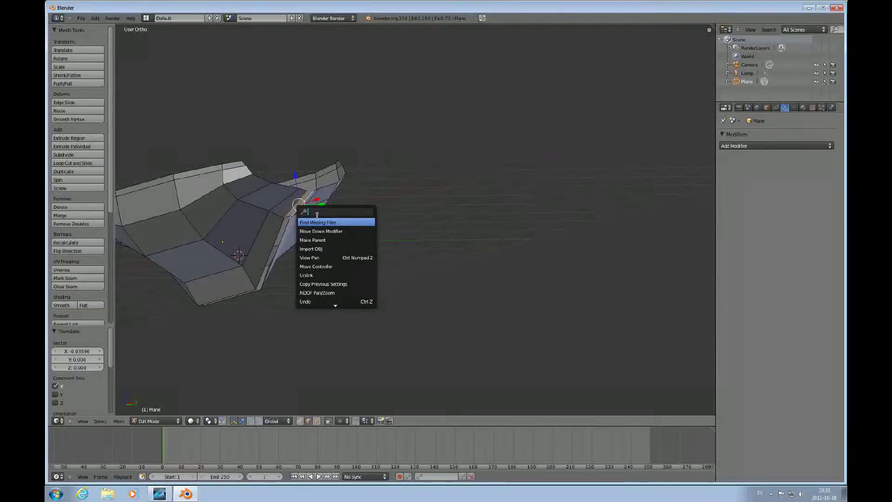
{"action": "type", "text": "s"}
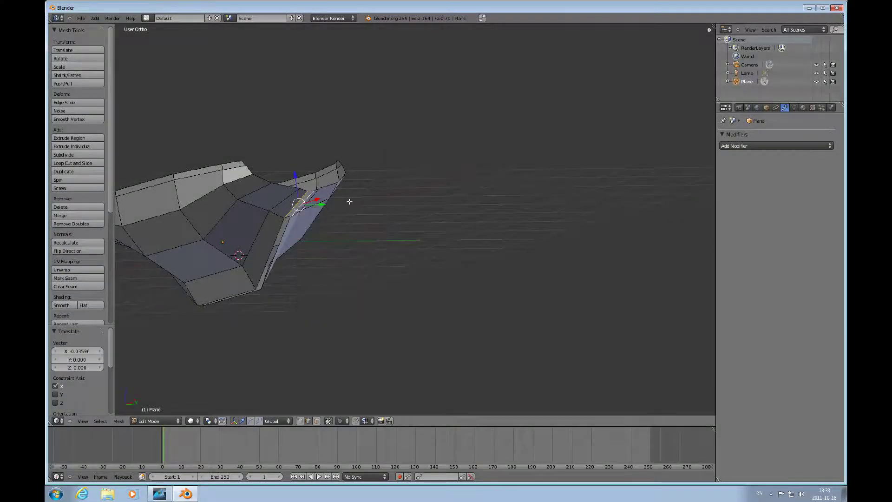
{"action": "right_click", "coordinate": [287, 224], "text": "alt"}
{"action": "right_click", "coordinate": [287, 224], "text": "alt+shift"}
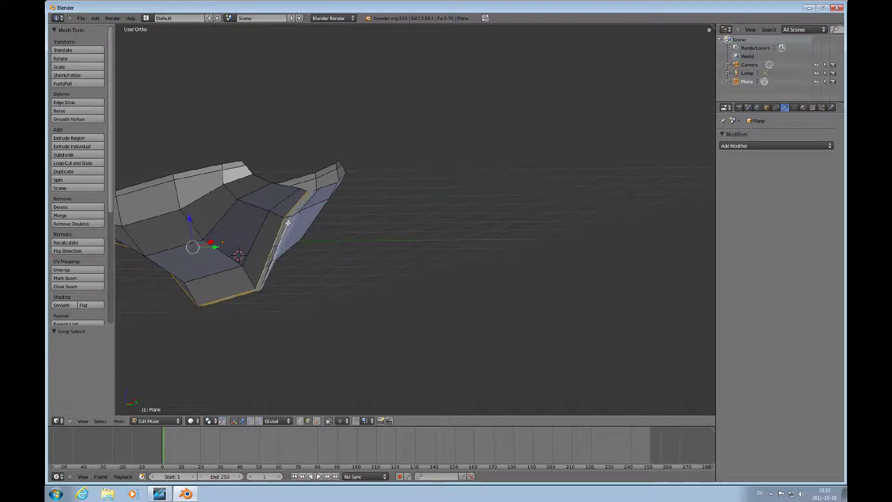
{"action": "scroll", "coordinate": [290, 207], "scroll_direction": "down", "scroll_amount": 3}
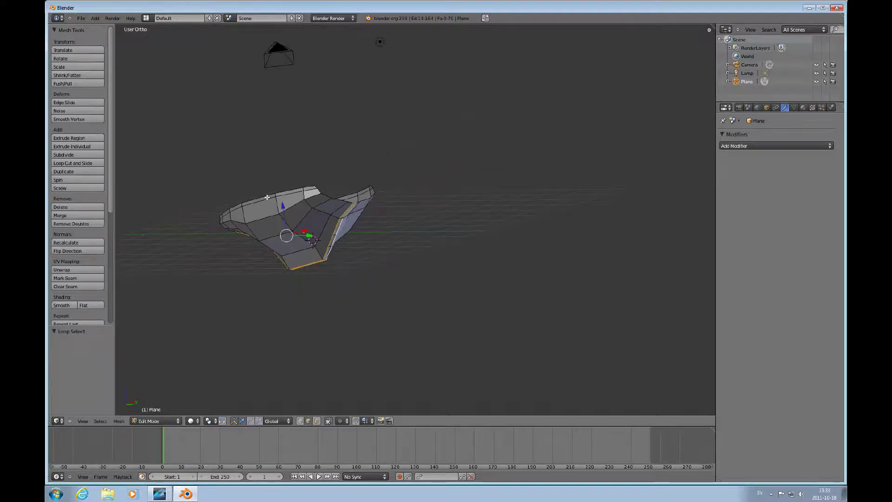
{"action": "middle_click_drag", "start_coordinate": [267, 197], "coordinate": [377, 241]}
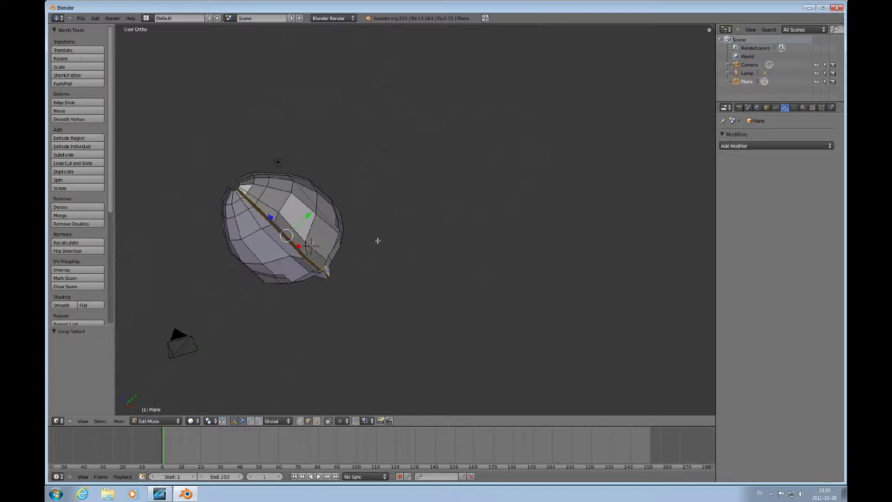
{"action": "key", "text": "w"}
{"action": "mouse_move", "coordinate": [371, 231]}
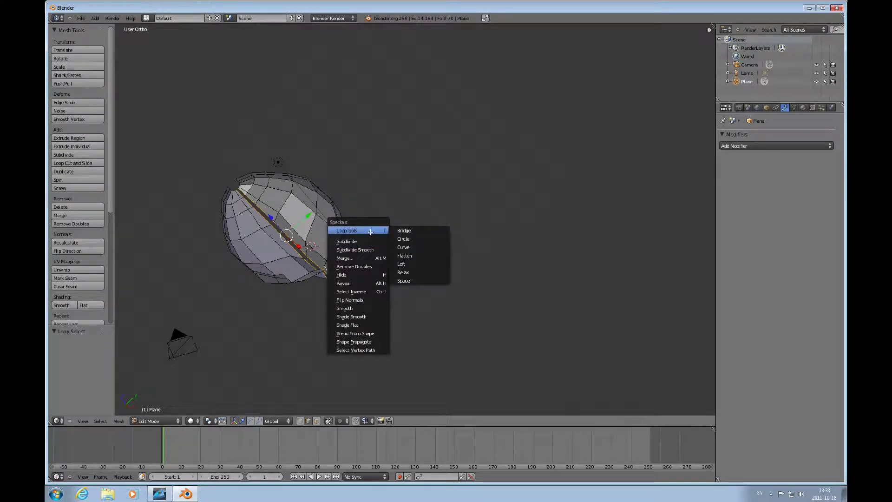
{"action": "left_click", "coordinate": [411, 230]}
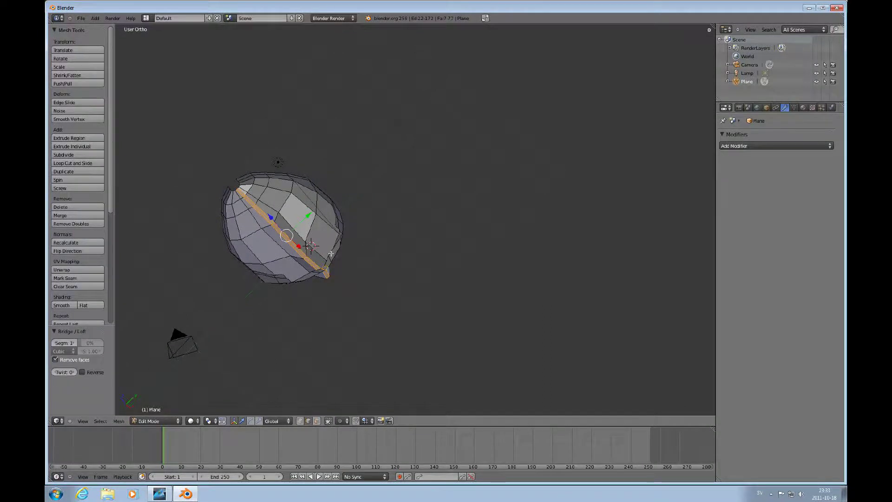
Fill the upper two gaps between the hull halves at the narrow end with faces, using the facing edge pairs
{"action": "middle_click_drag", "start_coordinate": [281, 279], "coordinate": [382, 259]}
{"action": "right_click", "coordinate": [382, 258]}
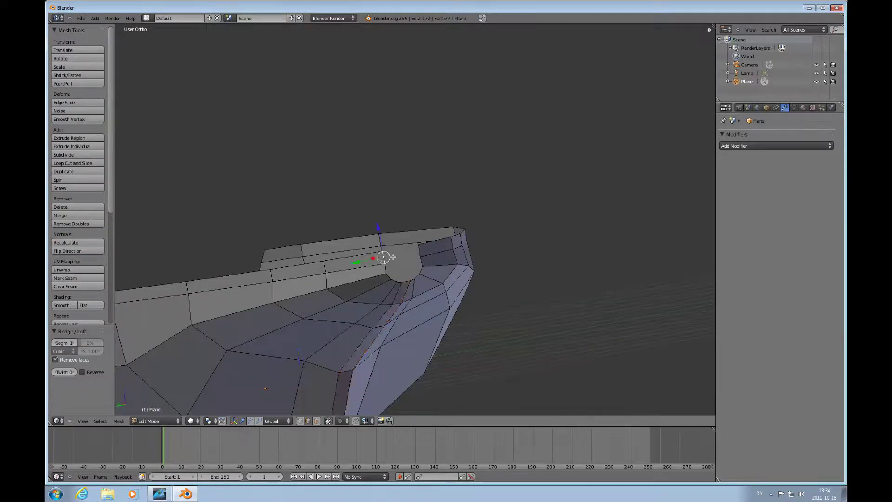
{"action": "right_click", "coordinate": [420, 252], "text": "shift"}
{"action": "key", "text": "f"}
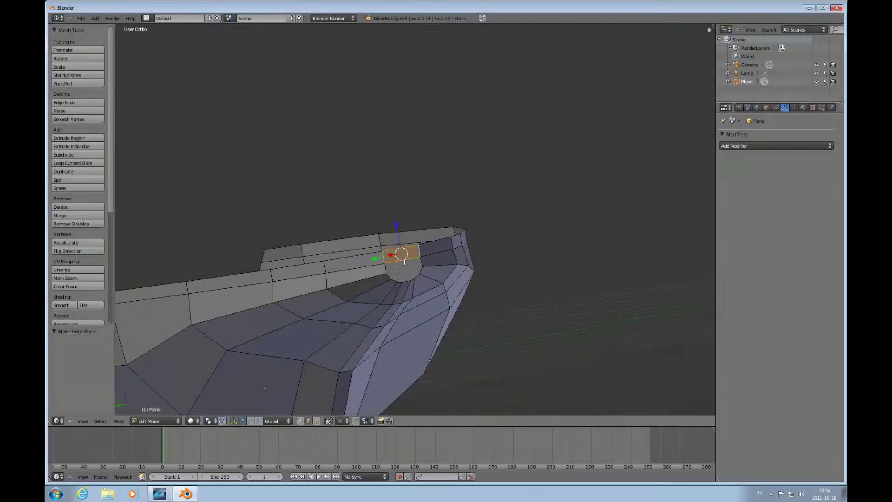
{"action": "right_click", "coordinate": [388, 268]}
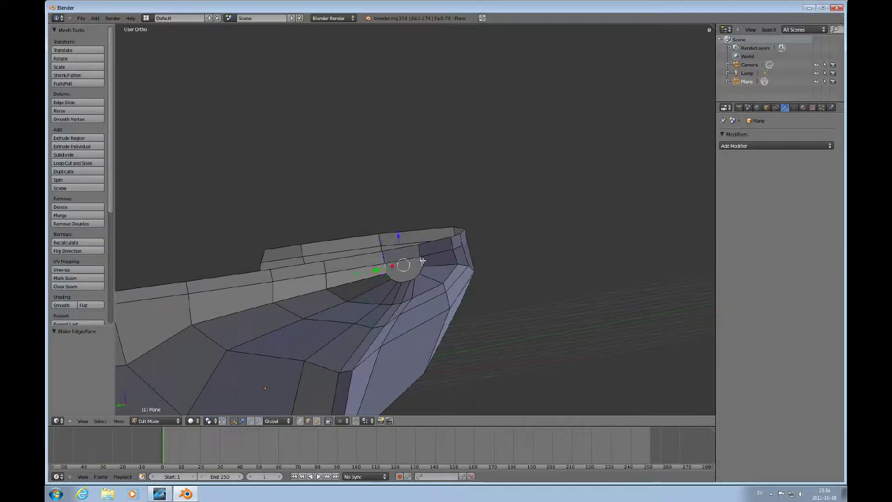
{"action": "right_click", "coordinate": [422, 261], "text": "shift"}
{"action": "scroll", "coordinate": [419, 274], "scroll_direction": "up", "scroll_amount": 1}
{"action": "middle_click_drag", "start_coordinate": [418, 274], "coordinate": [383, 221], "text": "shift"}
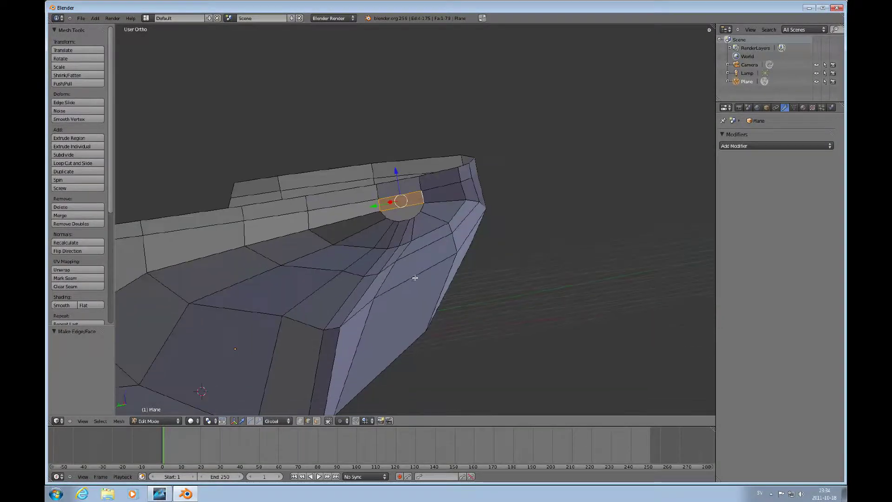
Fill the remaining opening at the narrow end with three more faces down to the bridged seam
{"action": "right_click", "coordinate": [382, 216]}
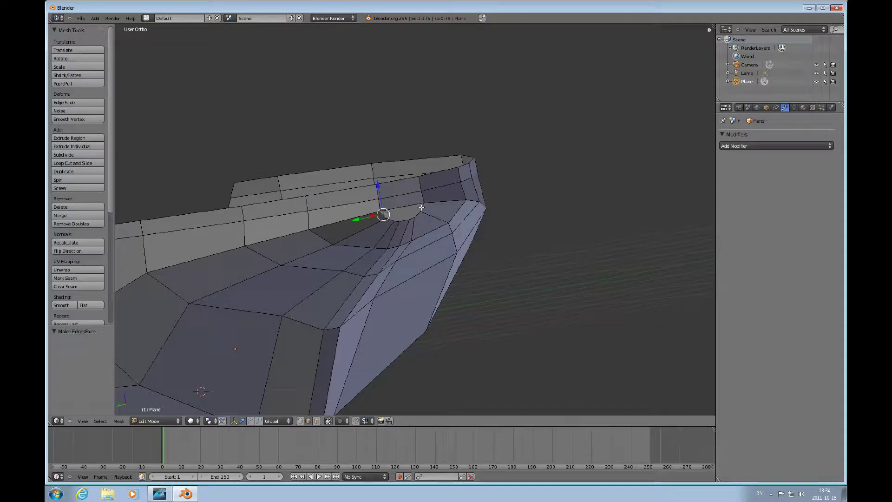
{"action": "right_click", "coordinate": [421, 207]}
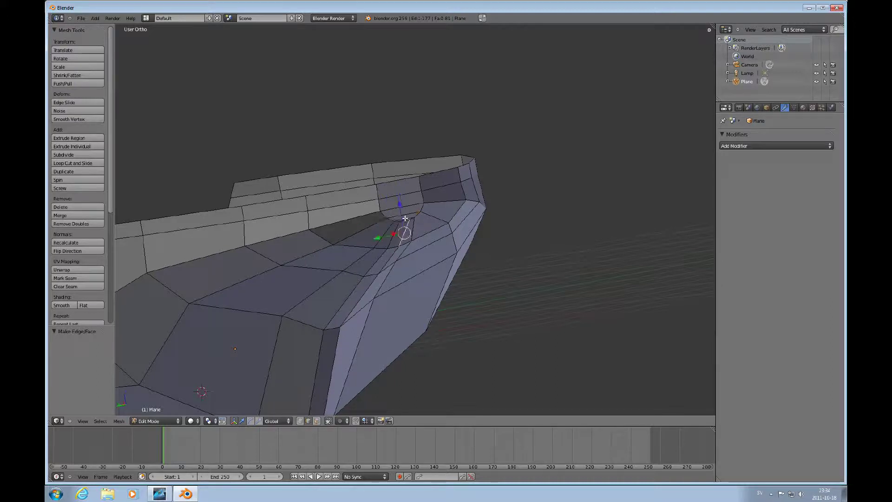
{"action": "right_click", "coordinate": [404, 219]}
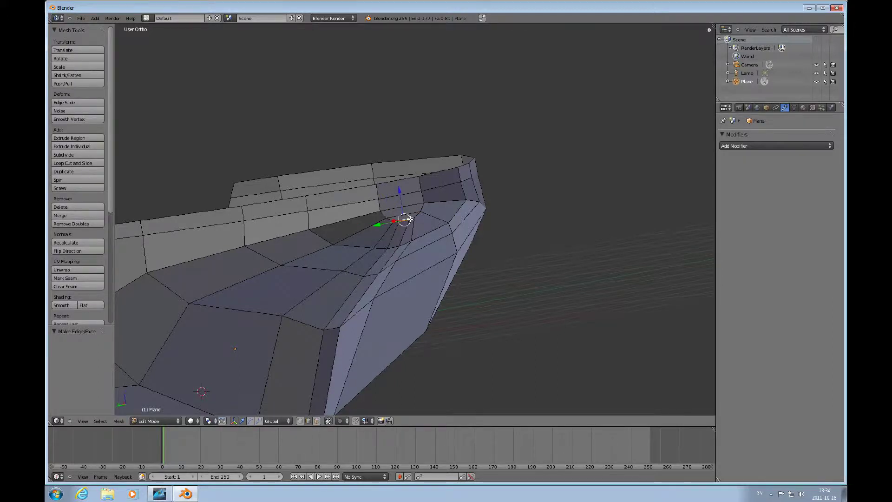
{"action": "scroll", "coordinate": [410, 219], "scroll_direction": "down", "scroll_amount": 4}
{"action": "mouse_move", "coordinate": [444, 229]}
{"action": "middle_mouse_down"}
{"action": "mouse_move", "coordinate": [348, 231]}
{"action": "mouse_move", "coordinate": [435, 228]}
{"action": "middle_mouse_up"}
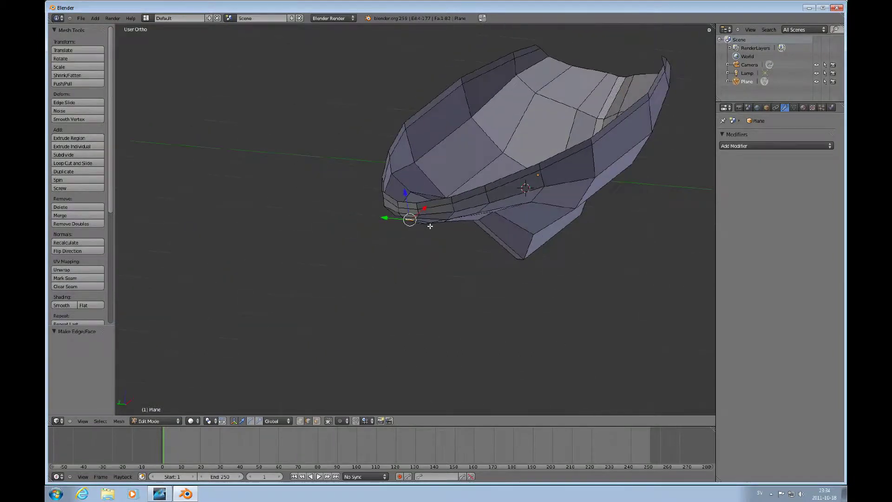
In face select mode, select the five new faces closing the narrow end and scale them 0.235 along Y
{"action": "scroll", "coordinate": [434, 228], "scroll_direction": "up", "scroll_amount": 6}
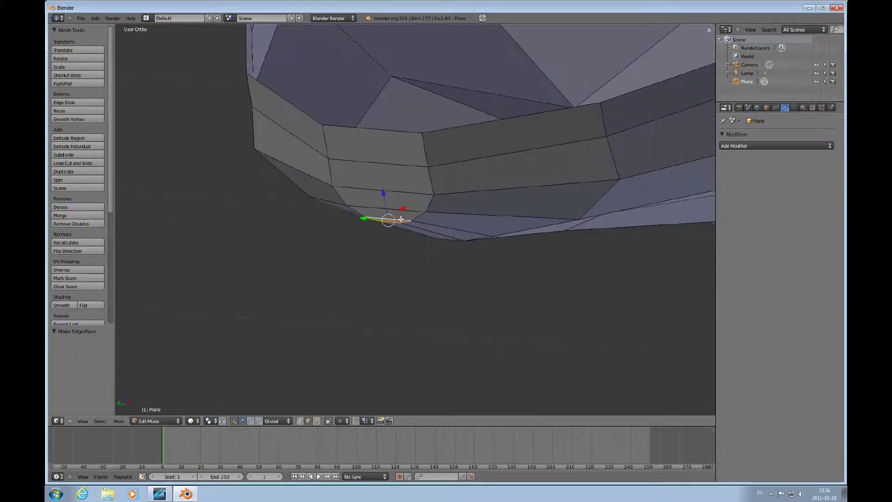
{"action": "key", "text": "ctrl+Tab"}
{"action": "left_click", "coordinate": [372, 226]}
{"action": "right_click", "coordinate": [367, 214], "text": "shift"}
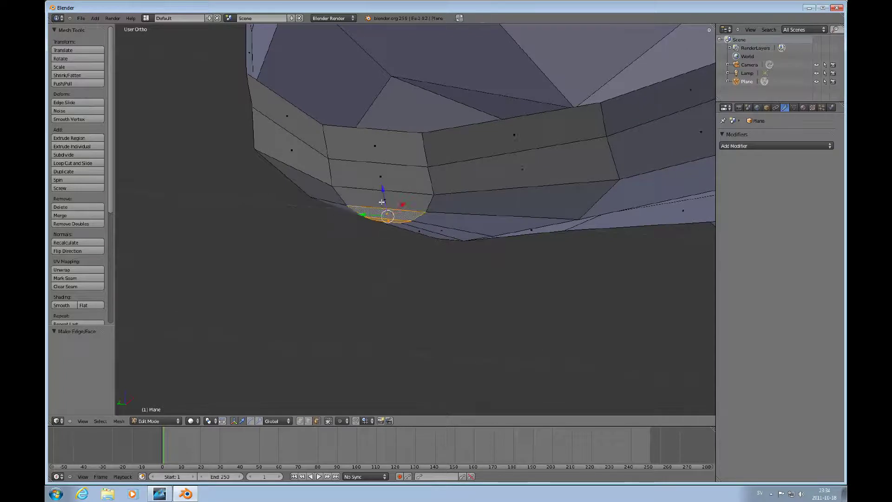
{"action": "right_click", "coordinate": [378, 199], "text": "shift"}
{"action": "right_click", "coordinate": [381, 177], "text": "shift"}
{"action": "right_click", "coordinate": [384, 156], "text": "shift"}
{"action": "middle_click_drag", "start_coordinate": [384, 156], "coordinate": [400, 231]}
{"action": "key", "text": "s"}
{"action": "key", "text": "y"}
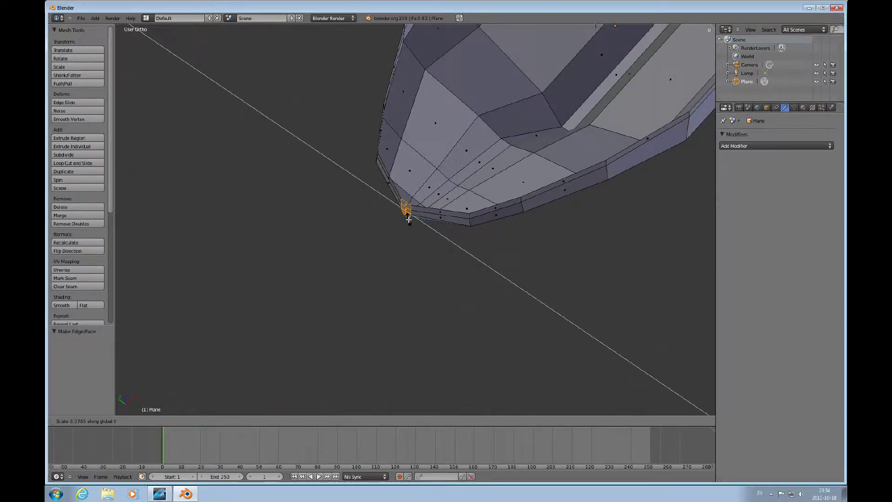
{"action": "left_click", "coordinate": [407, 217]}
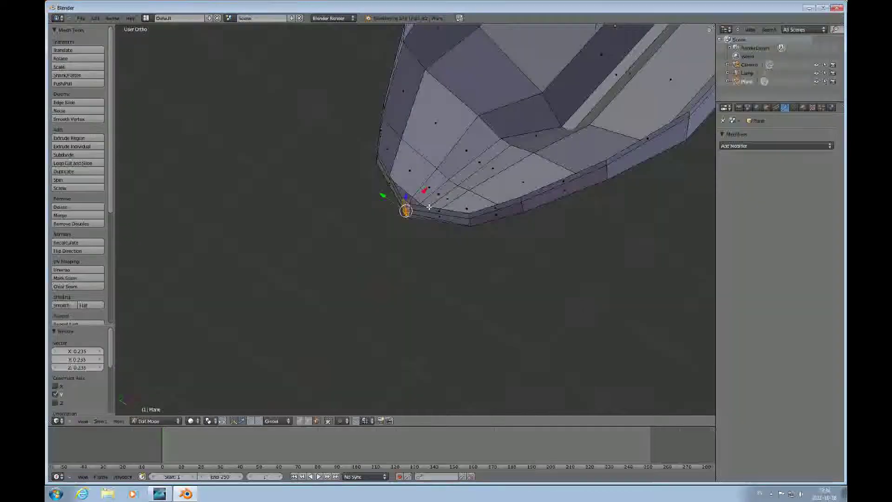
In edge select mode, select the crosswise edge loop nearest the narrow tip and scale it about 0.666 along Y
{"action": "middle_click_drag", "start_coordinate": [407, 217], "coordinate": [435, 198]}
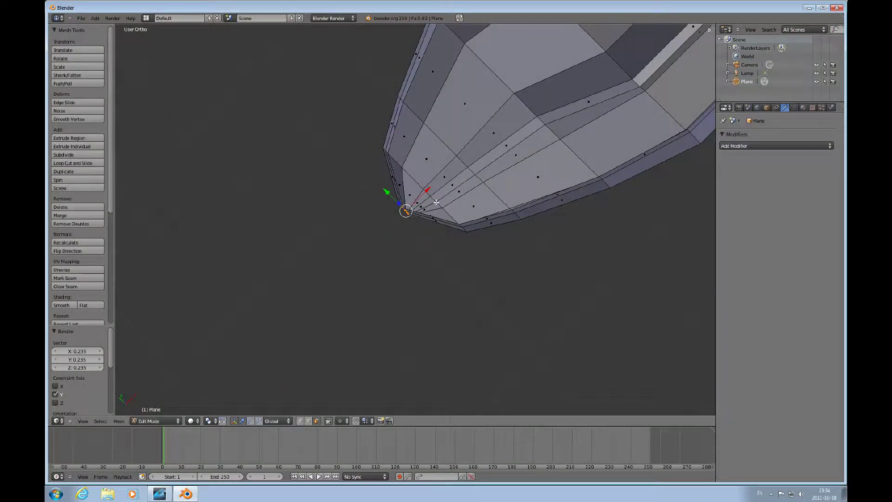
{"action": "key", "text": "ctrl+Tab"}
{"action": "left_click", "coordinate": [412, 194]}
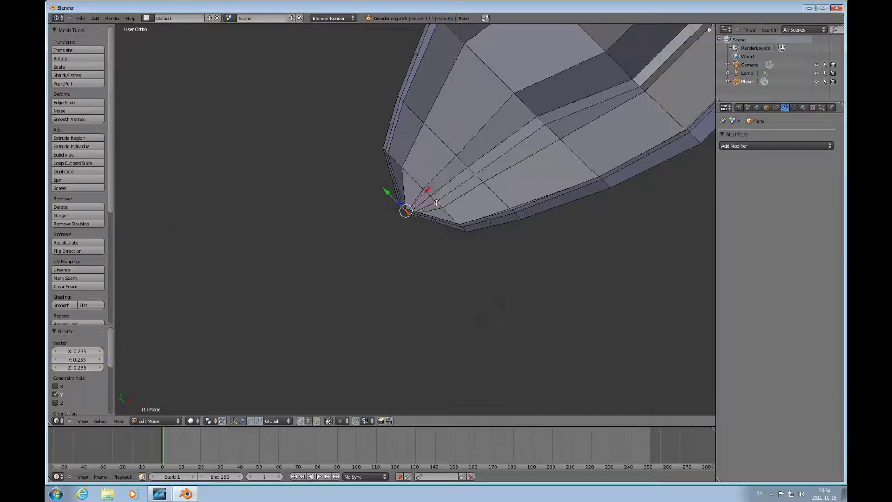
{"action": "right_click", "coordinate": [442, 227], "text": "alt"}
{"action": "key", "text": "a"}
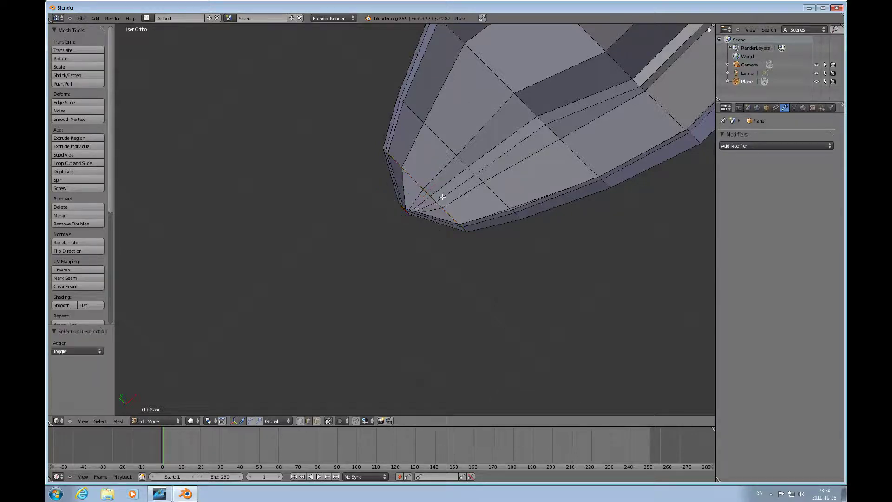
{"action": "right_click", "coordinate": [439, 206], "text": "alt"}
{"action": "middle_click_drag", "start_coordinate": [439, 206], "coordinate": [483, 200]}
{"action": "key", "text": "s"}
{"action": "key", "text": "y"}
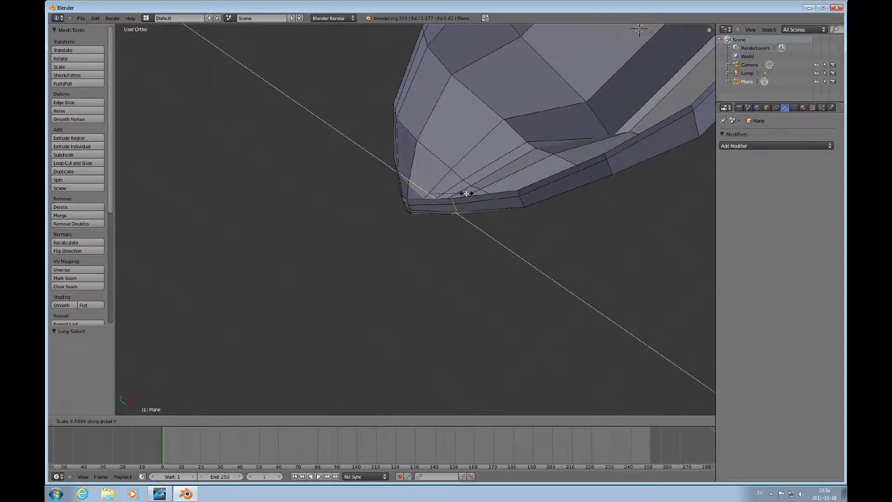
{"action": "left_click", "coordinate": [465, 193]}
Select the next crosswise edge loop back from the narrow tip and scale it about 0.876 along Y
{"action": "scroll", "coordinate": [459, 199], "scroll_direction": "down", "scroll_amount": 5}
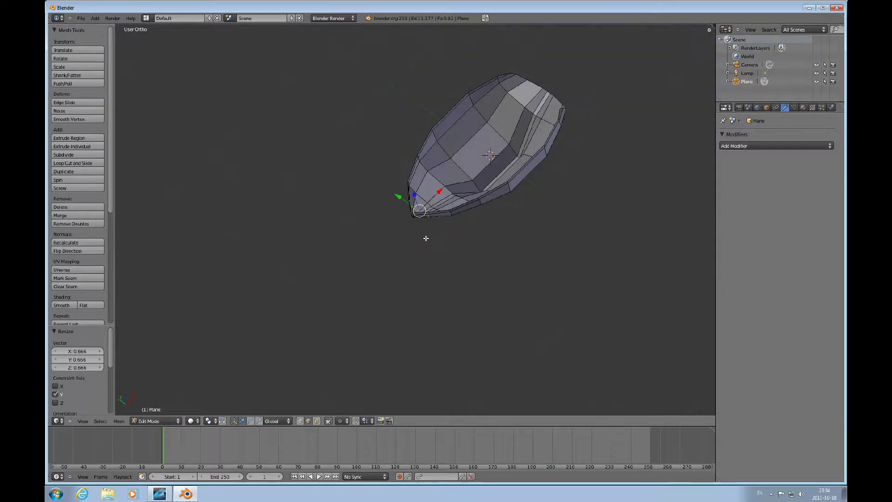
{"action": "middle_click_drag", "start_coordinate": [426, 238], "coordinate": [451, 244]}
{"action": "right_click", "coordinate": [410, 191], "text": "alt"}
{"action": "key", "text": "s"}
{"action": "key", "text": "y"}
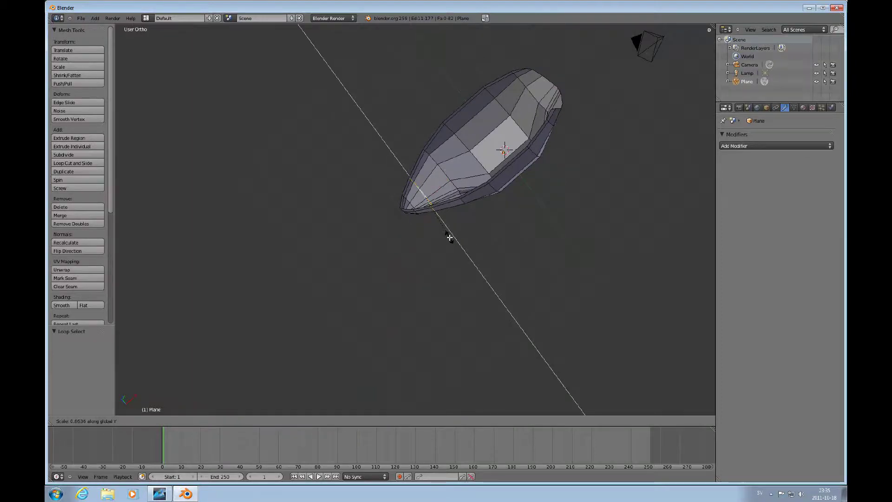
{"action": "left_click", "coordinate": [451, 237]}
Fill the first face across the open wide end between the two opposite uppermost side edges
{"action": "scroll", "coordinate": [433, 272], "scroll_direction": "down", "scroll_amount": 6}
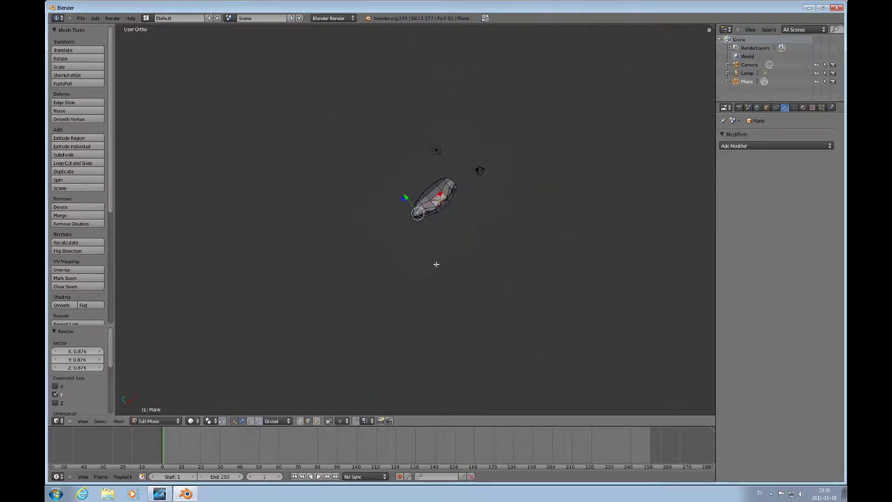
{"action": "middle_click_drag", "start_coordinate": [492, 223], "coordinate": [447, 238]}
{"action": "scroll", "coordinate": [536, 293], "scroll_direction": "up", "scroll_amount": 10}
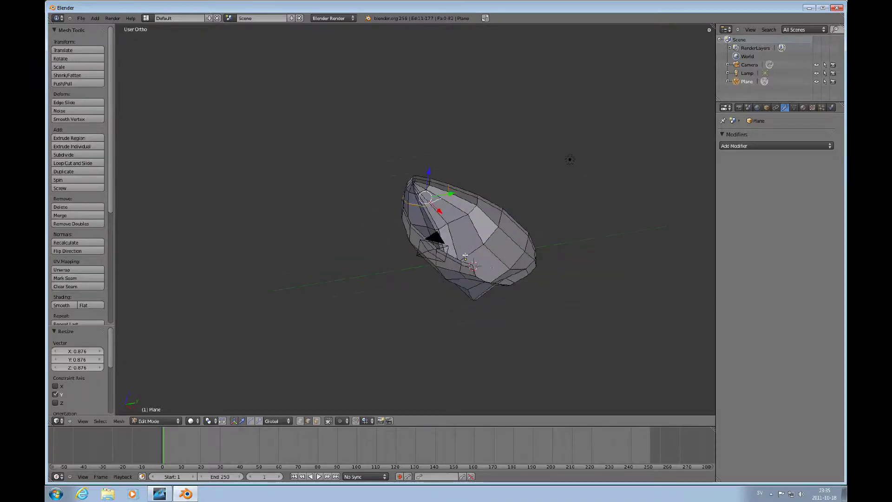
{"action": "right_click", "coordinate": [536, 316]}
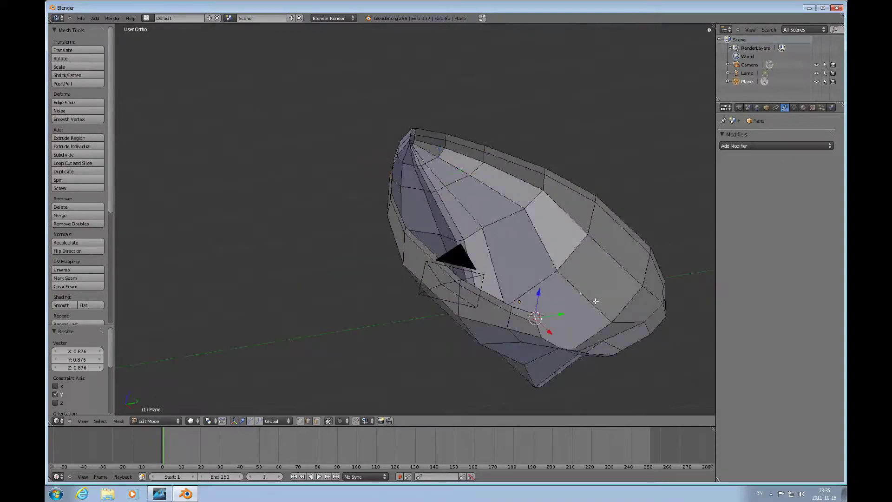
{"action": "right_click", "coordinate": [664, 294]}
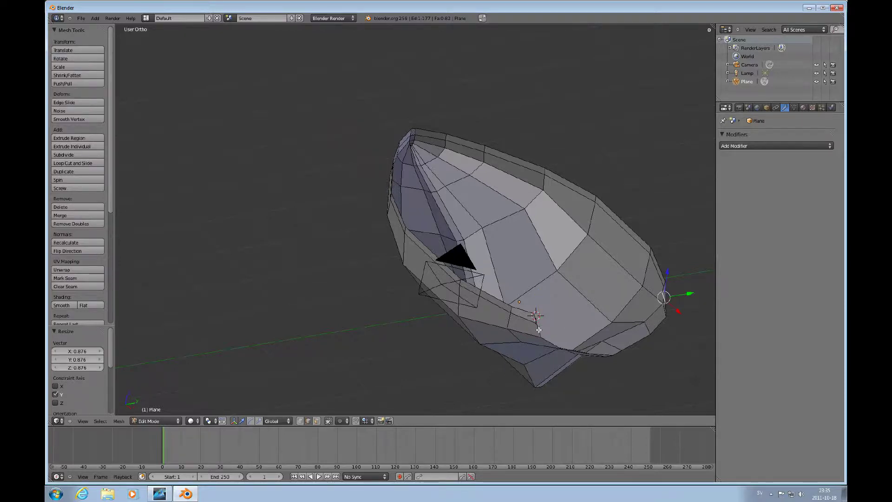
{"action": "right_click", "coordinate": [538, 329]}
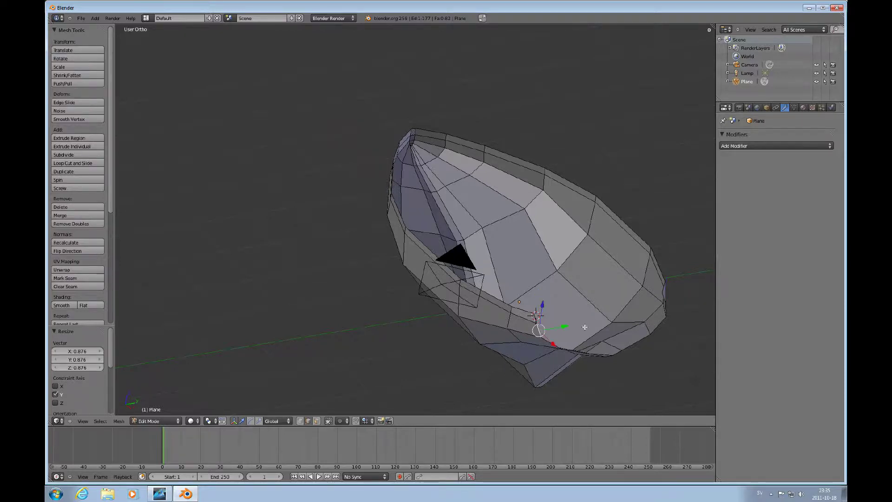
{"action": "key", "text": "w"}
{"action": "middle_click_drag", "start_coordinate": [586, 356], "coordinate": [541, 320]}
{"action": "right_click", "coordinate": [538, 319]}
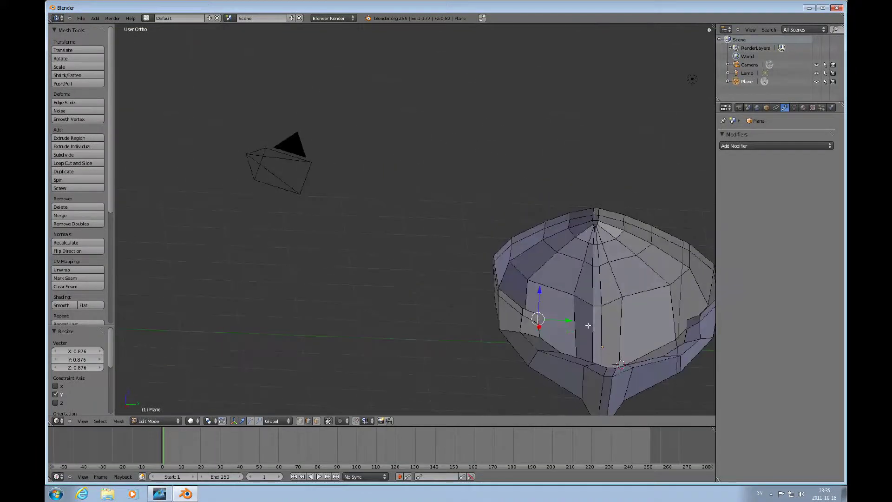
{"action": "right_click", "coordinate": [686, 324]}
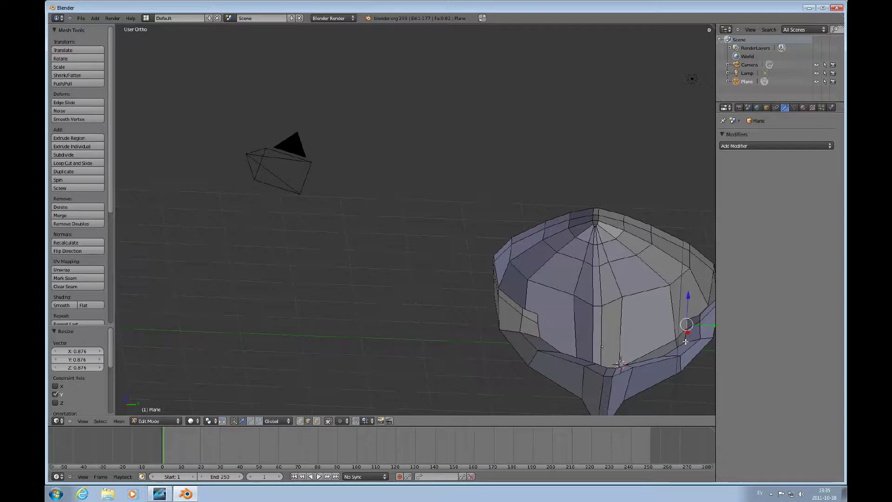
{"action": "key", "text": "f"}
{"action": "right_click", "coordinate": [538, 318]}
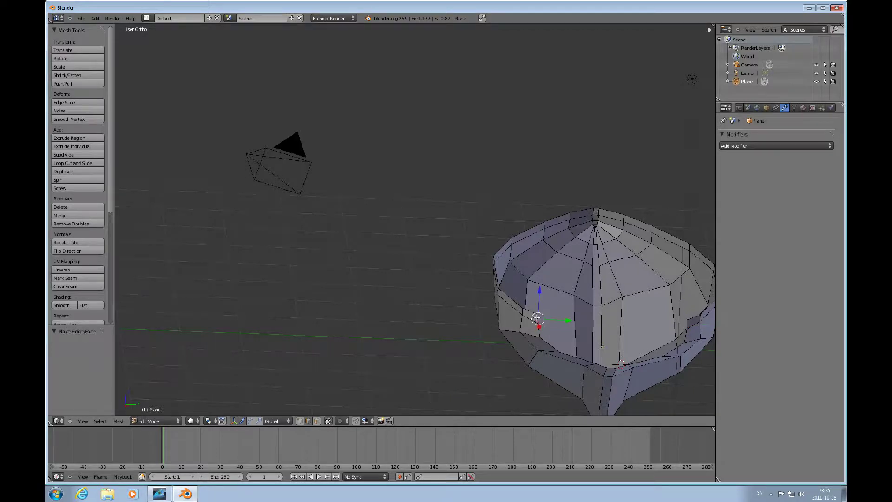
{"action": "right_click", "coordinate": [686, 324], "text": "shift"}
{"action": "key", "text": "f"}
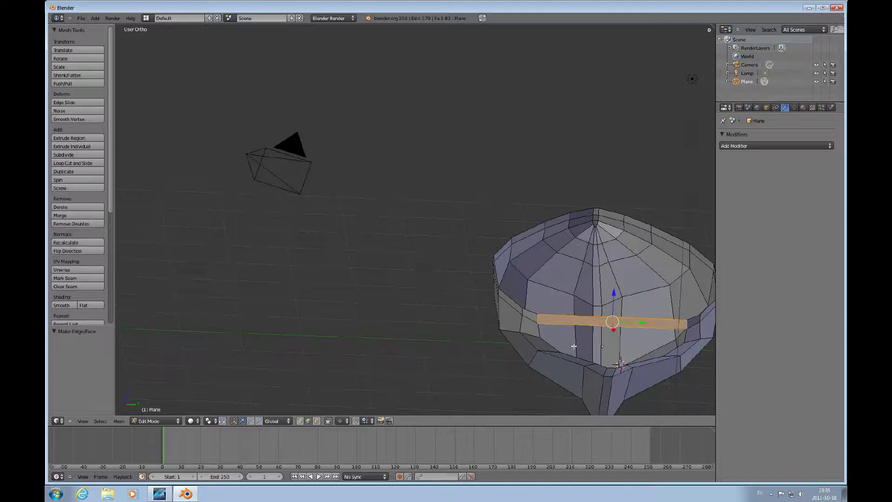
Fill two more faces across the wide end, joining the next two pairs of opposite side edges below
{"action": "right_click", "coordinate": [535, 330]}
{"action": "right_click", "coordinate": [686, 333], "text": "shift"}
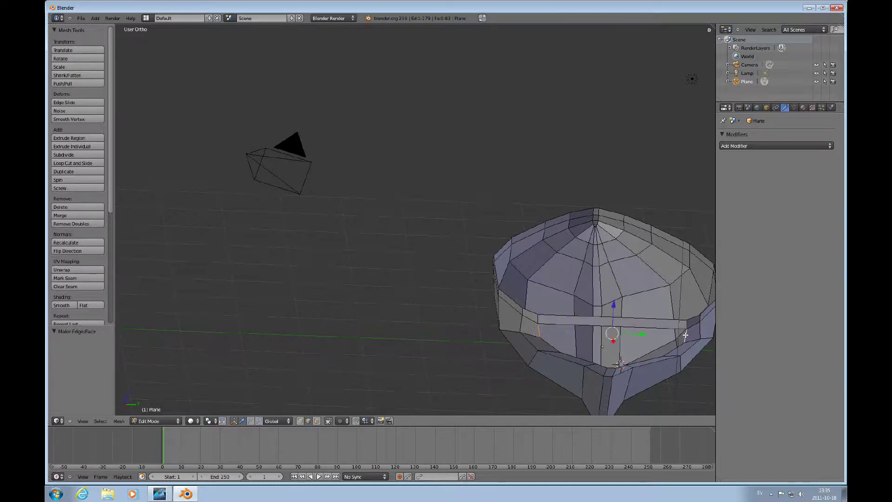
{"action": "key", "text": "f"}
{"action": "right_click", "coordinate": [550, 344]}
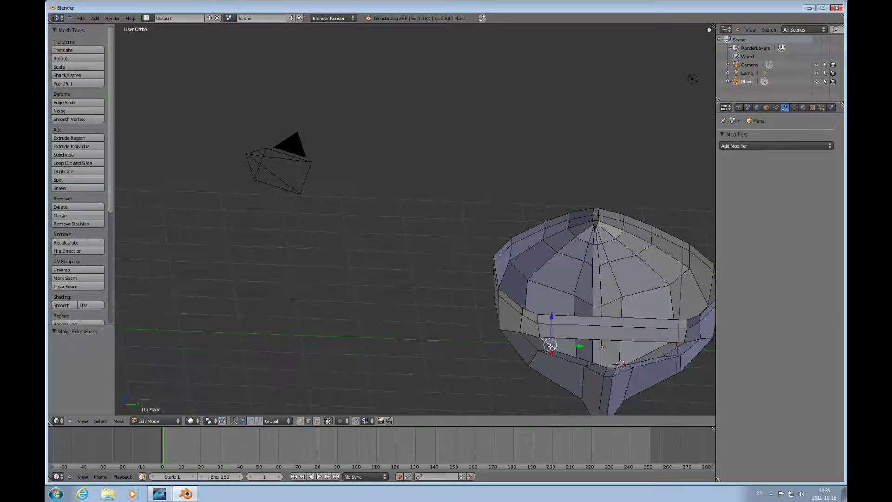
{"action": "right_click", "coordinate": [678, 348], "text": "shift"}
{"action": "key", "text": "f"}
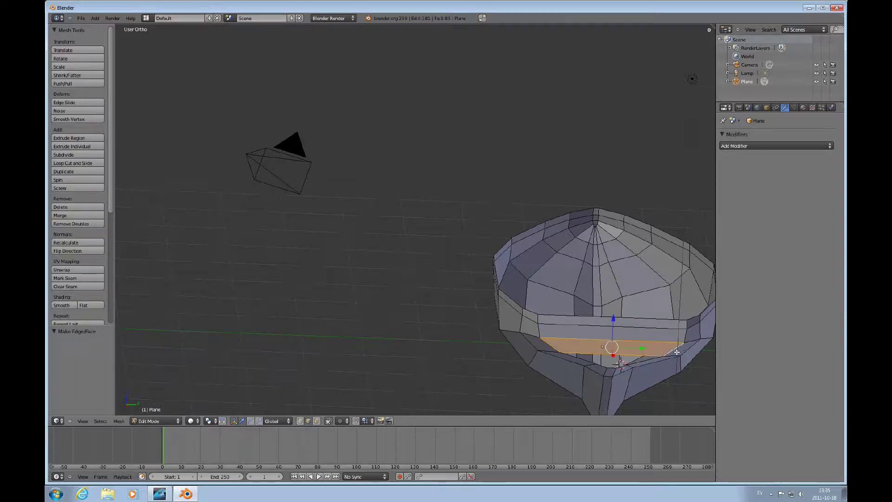
Fill the remaining two gaps at the wide end down to the bridged centre seam
{"action": "right_click", "coordinate": [579, 358]}
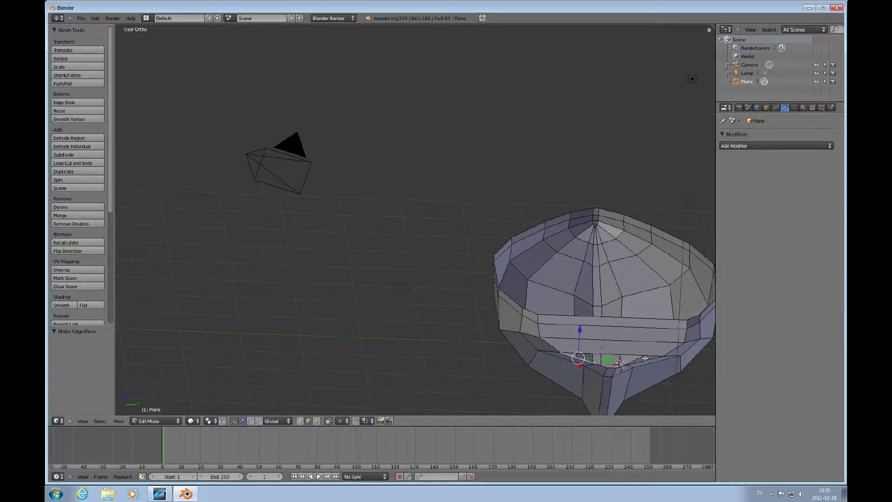
{"action": "right_click", "coordinate": [648, 363], "text": "shift"}
{"action": "key", "text": "f"}
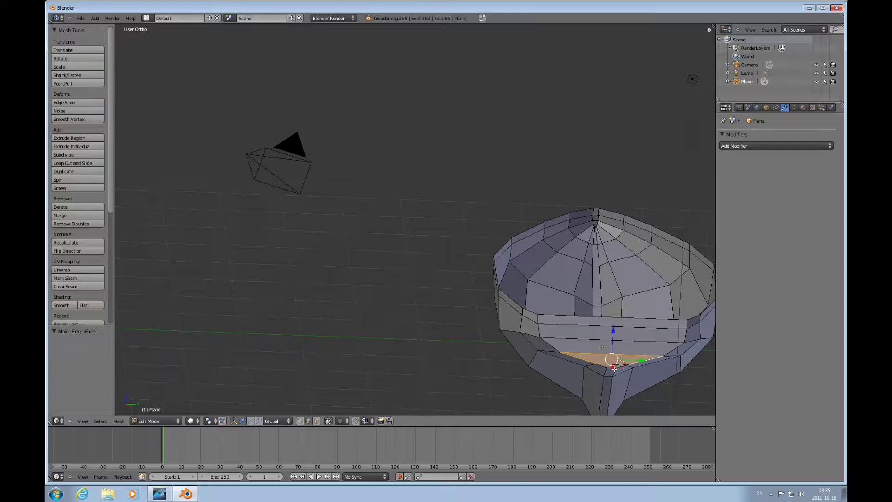
{"action": "right_click", "coordinate": [612, 364], "text": "shift"}
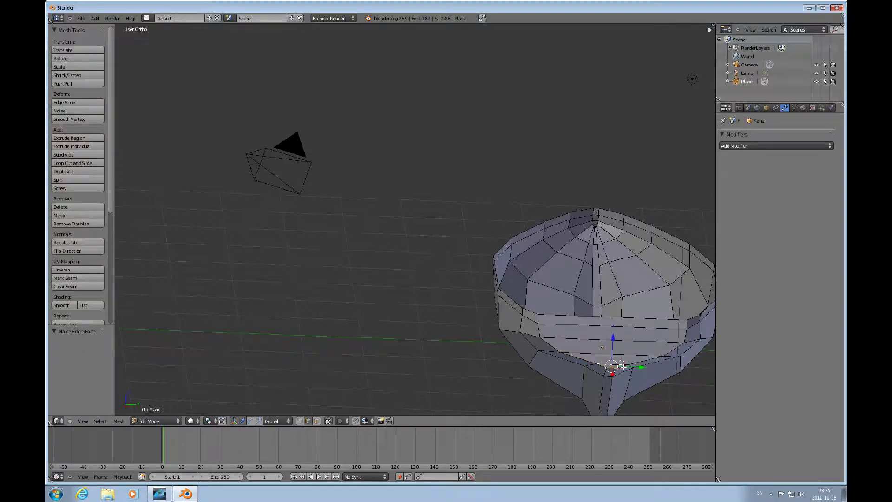
Select the entire hull mesh, apply Shade Smooth, and return to Object Mode
{"action": "scroll", "coordinate": [621, 363], "scroll_direction": "down", "scroll_amount": 4}
{"action": "middle_click_drag", "start_coordinate": [506, 333], "coordinate": [530, 322]}
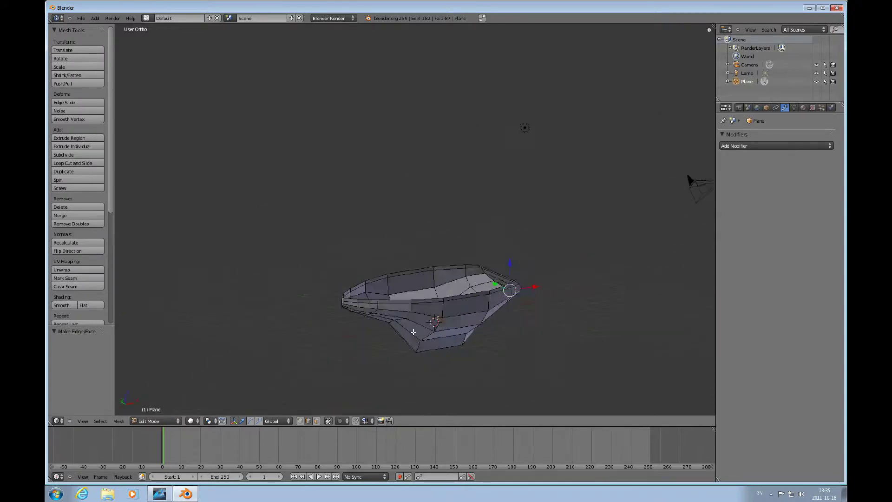
{"action": "scroll", "coordinate": [529, 322], "scroll_direction": "up", "scroll_amount": 3}
{"action": "scroll", "coordinate": [555, 326], "scroll_direction": "down", "scroll_amount": 3}
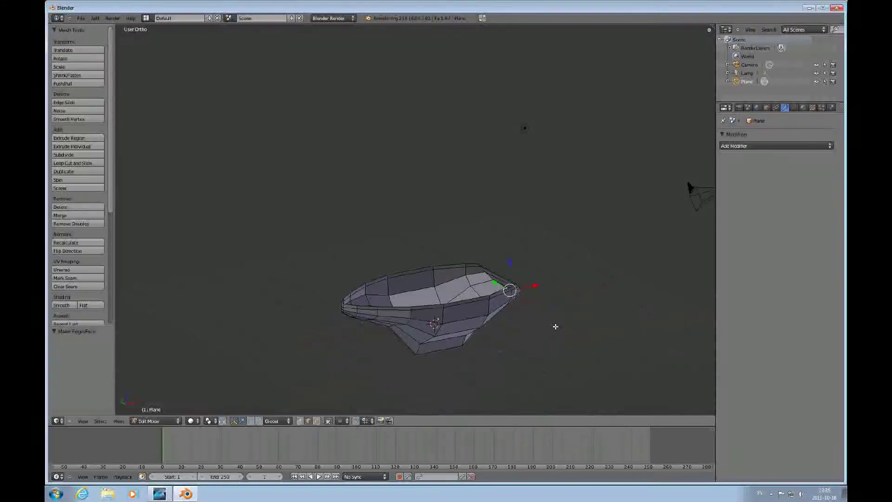
{"action": "middle_click_drag", "start_coordinate": [689, 189], "coordinate": [462, 308]}
{"action": "key", "text": "ctrl+Tab"}
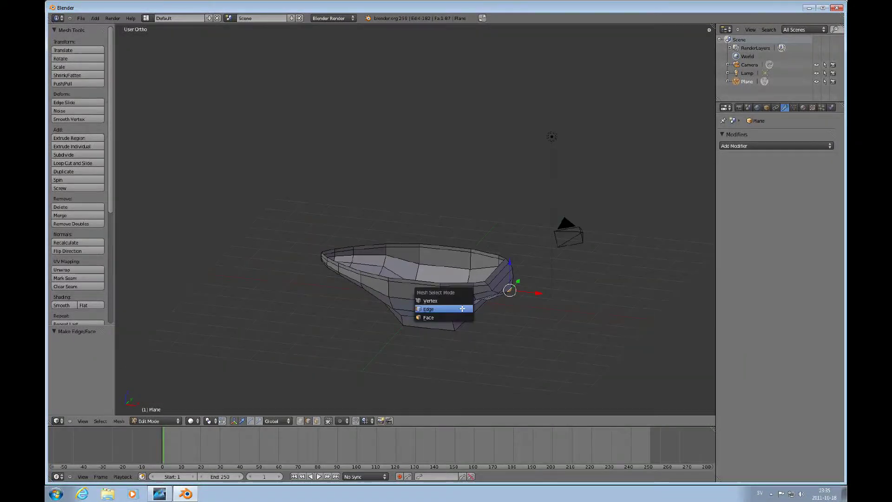
{"action": "key", "text": "a"}
{"action": "key", "text": "a"}
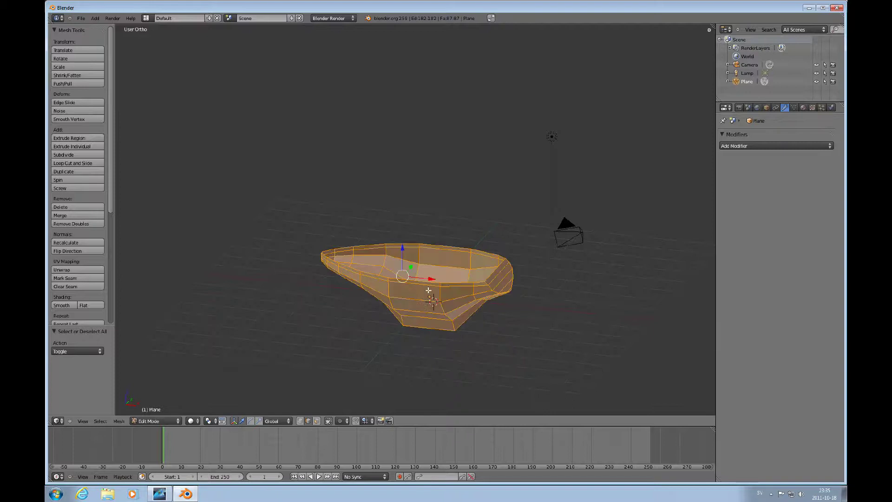
{"action": "middle_click_drag", "start_coordinate": [417, 308], "coordinate": [473, 306]}
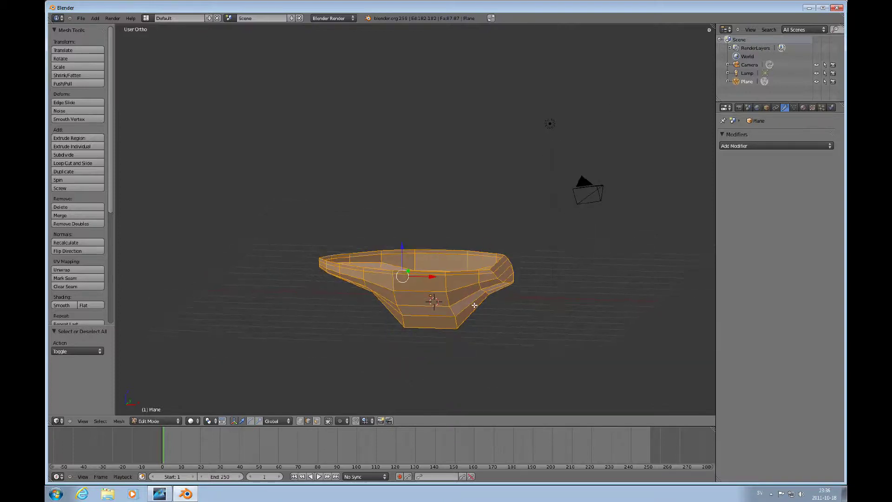
{"action": "key", "text": "w"}
{"action": "left_click", "coordinate": [455, 393]}
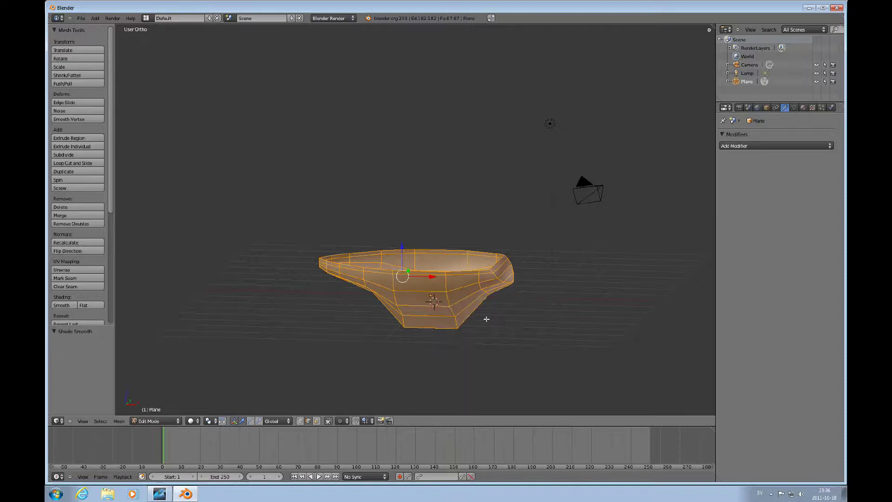
{"action": "key", "text": "Tab"}
{"action": "middle_click_drag", "start_coordinate": [500, 305], "coordinate": [514, 288]}
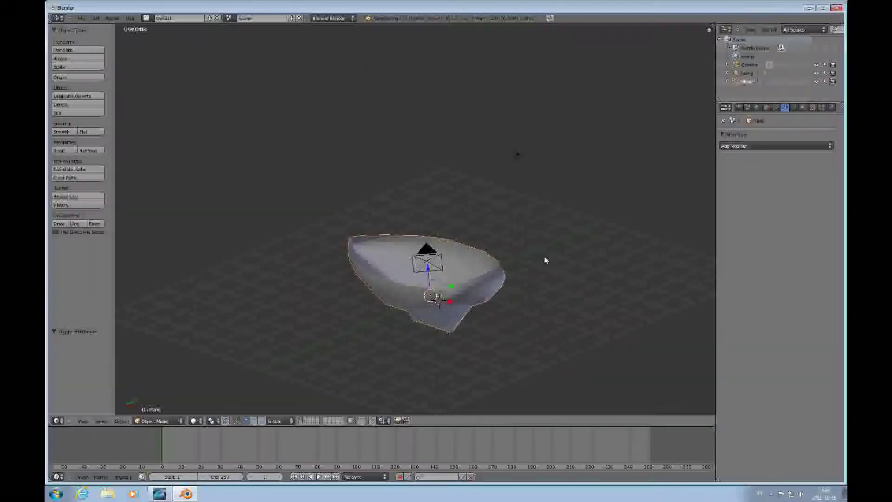
Add a Subdivision Surface modifier to the hull
{"action": "left_click", "coordinate": [736, 146]}
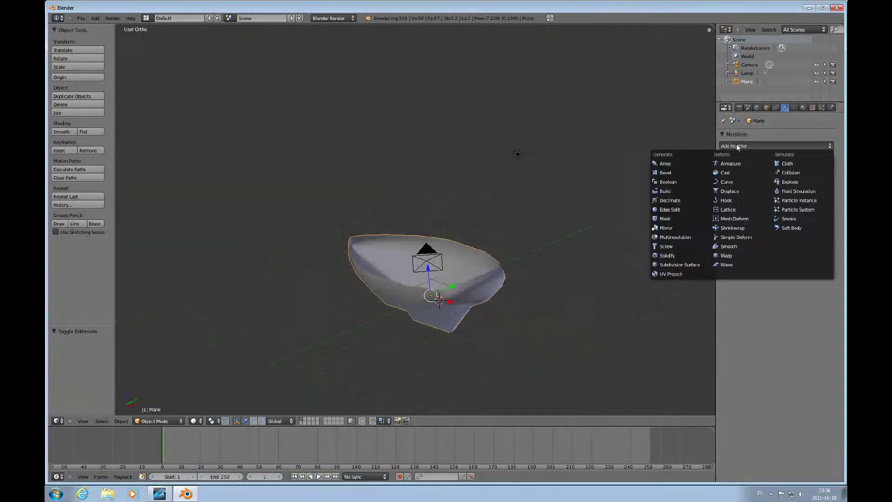
{"action": "left_click", "coordinate": [676, 264]}
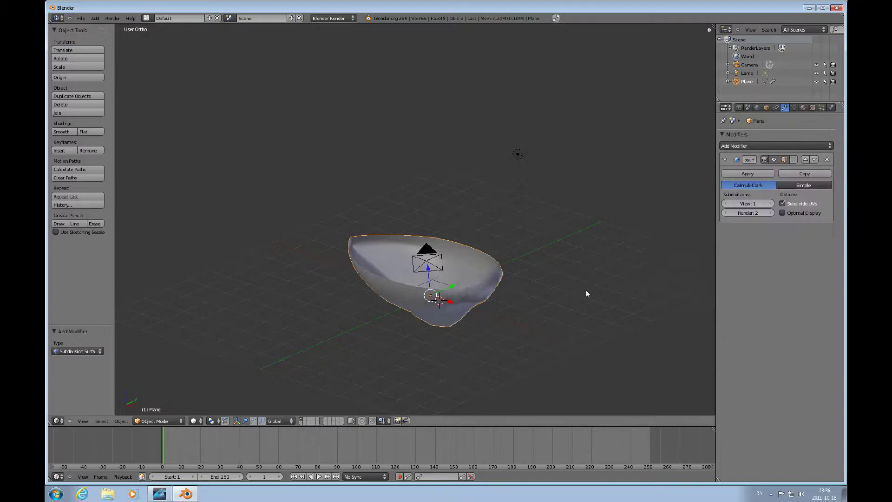
{"action": "middle_click_drag", "start_coordinate": [450, 312], "coordinate": [504, 302]}
In Edit Mode, deselect everything and add a loop cut near the wide end, sliding it close to the end's corner edge
{"action": "key", "text": "Tab"}
{"action": "scroll", "coordinate": [496, 300], "scroll_direction": "up", "scroll_amount": 3}
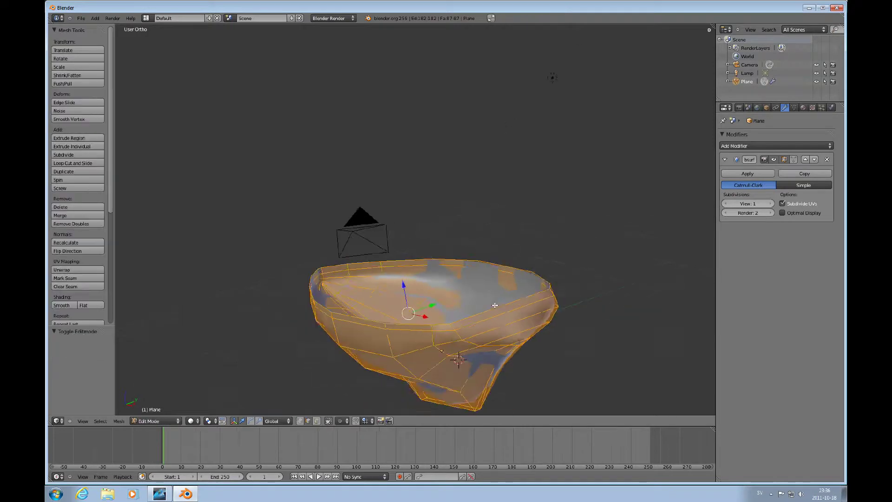
{"action": "scroll", "coordinate": [496, 301], "scroll_direction": "down", "scroll_amount": 3}
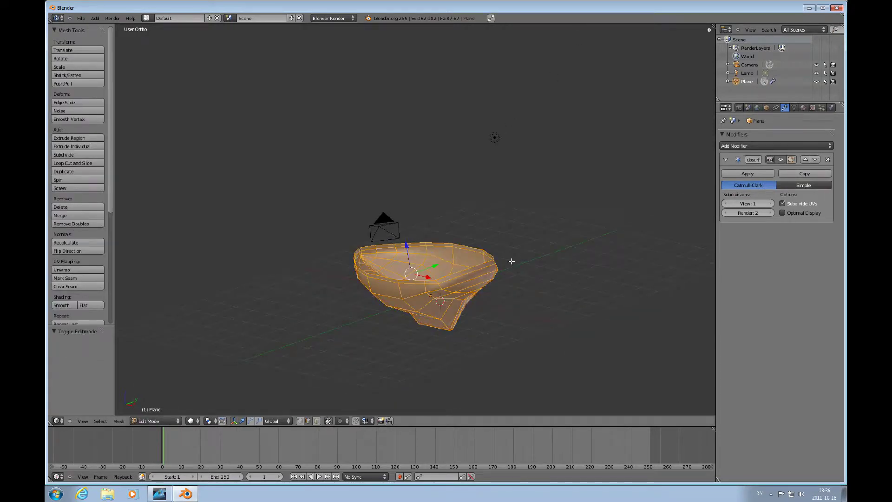
{"action": "scroll", "coordinate": [498, 290], "scroll_direction": "up", "scroll_amount": 3}
{"action": "scroll", "coordinate": [497, 292], "scroll_direction": "down", "scroll_amount": 3}
{"action": "middle_click_drag", "start_coordinate": [497, 292], "coordinate": [494, 319]}
{"action": "scroll", "coordinate": [502, 315], "scroll_direction": "up", "scroll_amount": 3}
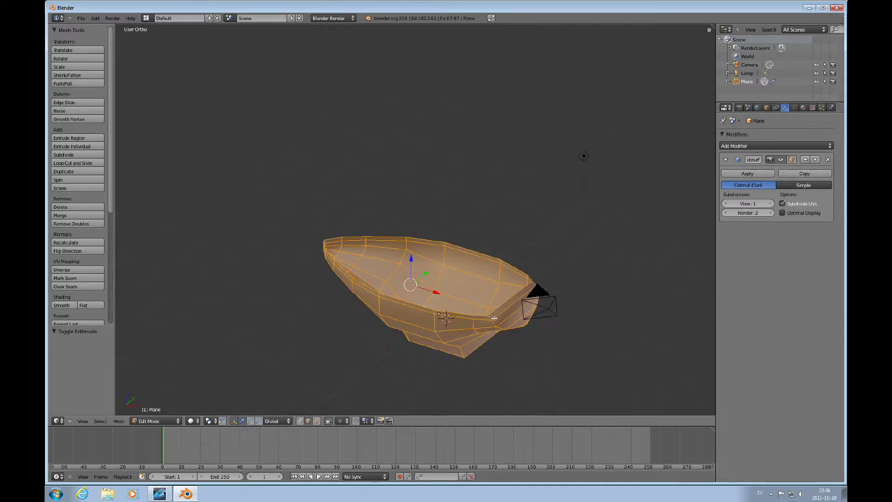
{"action": "key", "text": "a"}
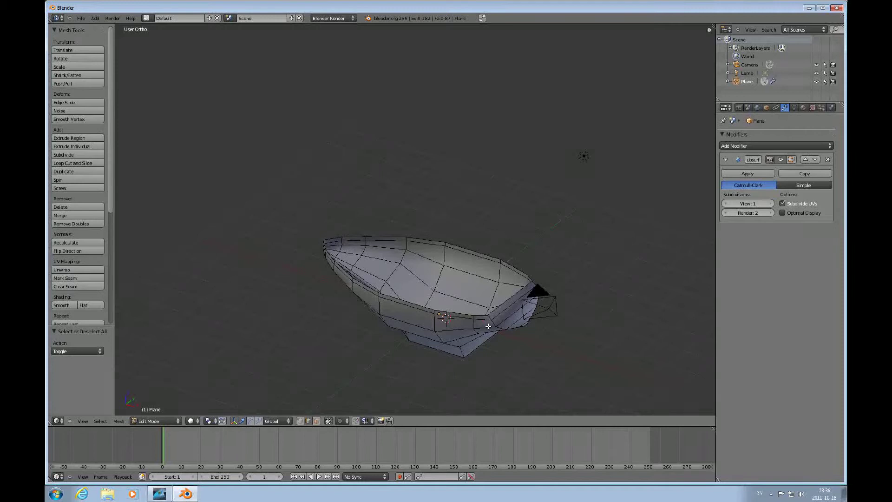
{"action": "key", "text": "ctrl+r"}
{"action": "left_click", "coordinate": [491, 327]}
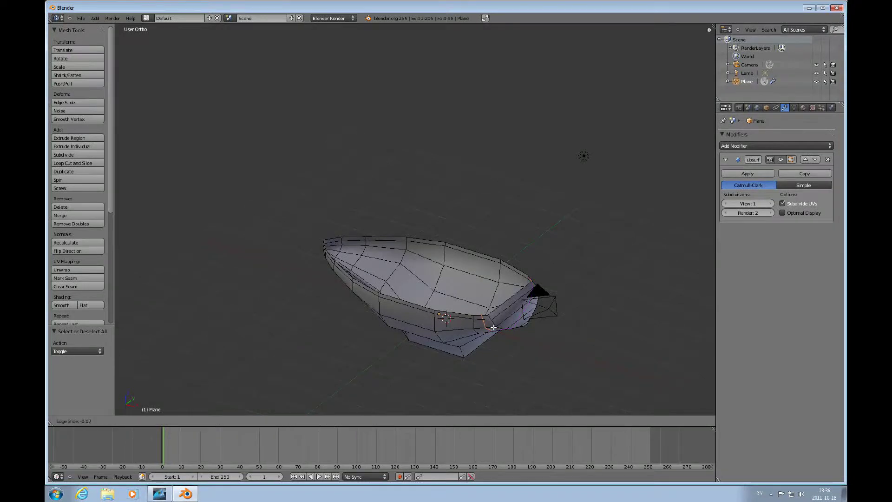
{"action": "left_click", "coordinate": [501, 330]}
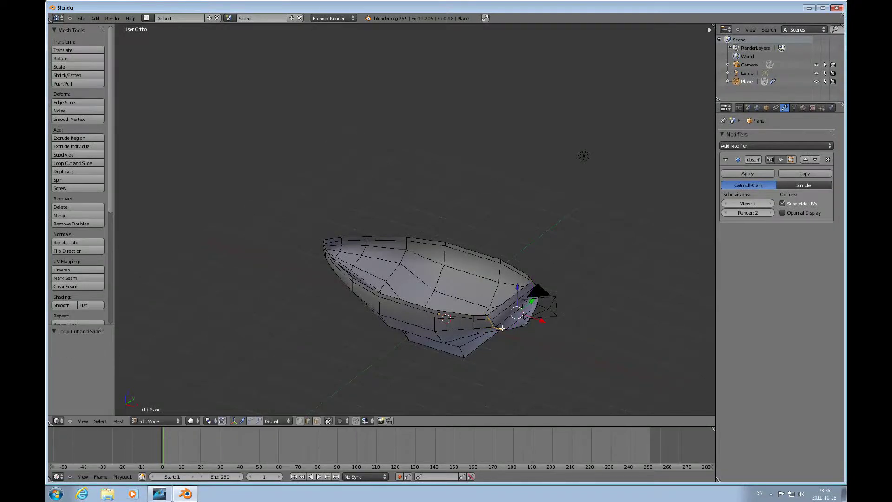
Examine the hull's sharpened wide end from several angles, then view the smoothed hull in Object Mode from the top
{"action": "key", "text": "Tab"}
{"action": "key", "text": "Tab"}
{"action": "mouse_move", "coordinate": [509, 324]}
{"action": "middle_mouse_down"}
{"action": "mouse_move", "coordinate": [462, 355]}
{"action": "mouse_move", "coordinate": [498, 365]}
{"action": "mouse_move", "coordinate": [470, 247]}
{"action": "mouse_move", "coordinate": [464, 325]}
{"action": "mouse_move", "coordinate": [372, 341]}
{"action": "mouse_move", "coordinate": [418, 344]}
{"action": "mouse_move", "coordinate": [469, 314]}
{"action": "mouse_move", "coordinate": [508, 321]}
{"action": "middle_mouse_up"}
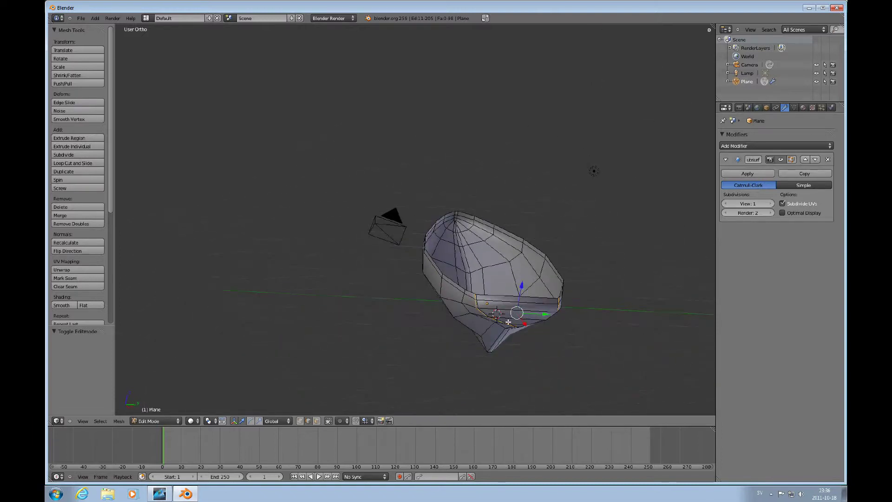
{"action": "scroll", "coordinate": [508, 319], "scroll_direction": "down", "scroll_amount": 4}
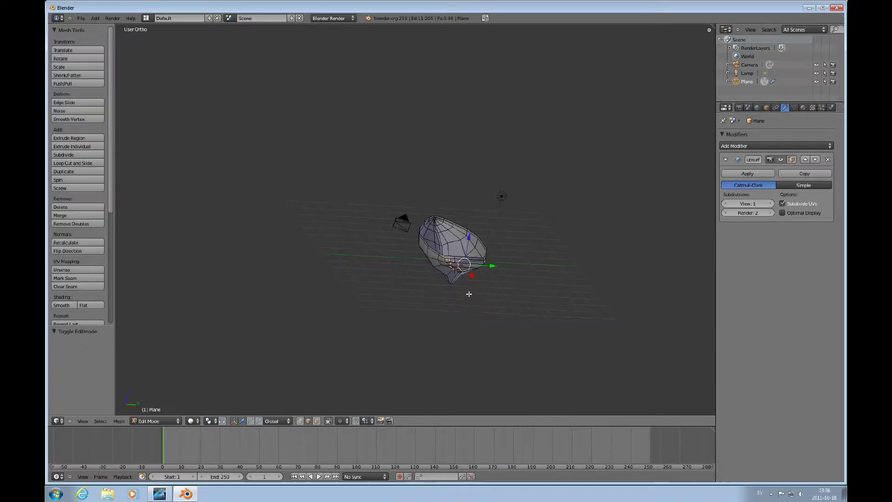
{"action": "middle_click_drag", "start_coordinate": [463, 284], "coordinate": [478, 291]}
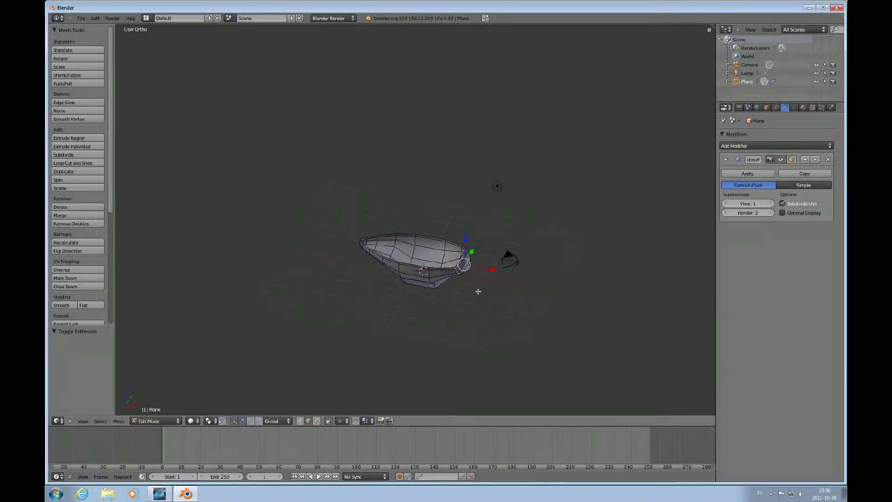
{"action": "key", "text": "Tab"}
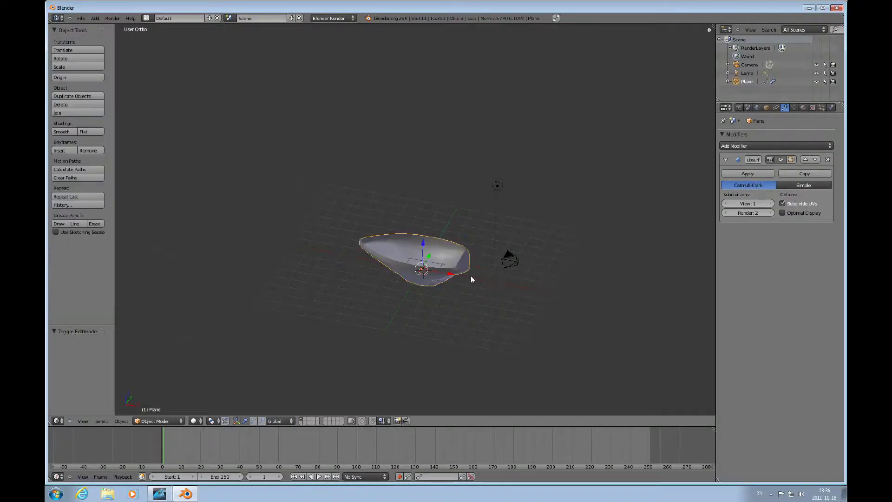
{"action": "scroll", "coordinate": [470, 275], "scroll_direction": "up", "scroll_amount": 5}
{"action": "key", "text": "KP_7"}
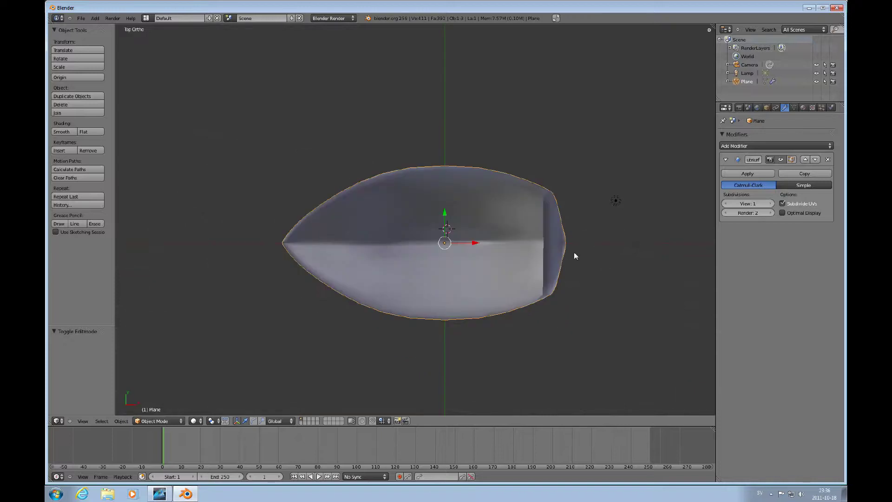
Lengthen the hull by scaling it along the X axis by about 1.7 in Object Mode
{"action": "scroll", "coordinate": [529, 259], "scroll_direction": "down", "scroll_amount": 5}
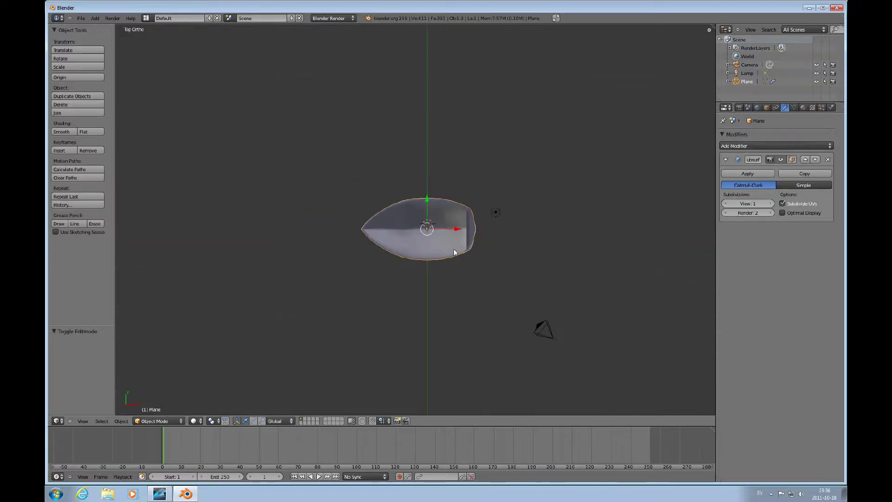
{"action": "key", "text": "s"}
{"action": "key", "text": "x"}
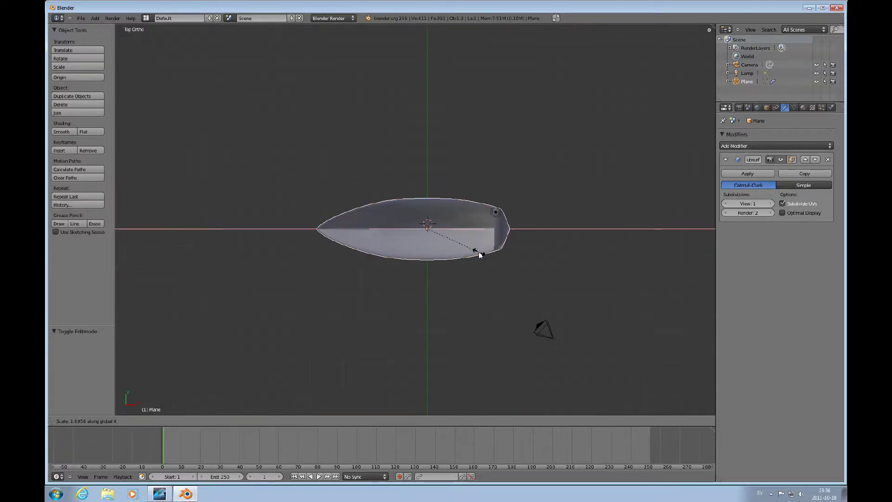
{"action": "left_click", "coordinate": [479, 251]}
{"action": "middle_click_drag", "start_coordinate": [444, 289], "coordinate": [427, 149]}
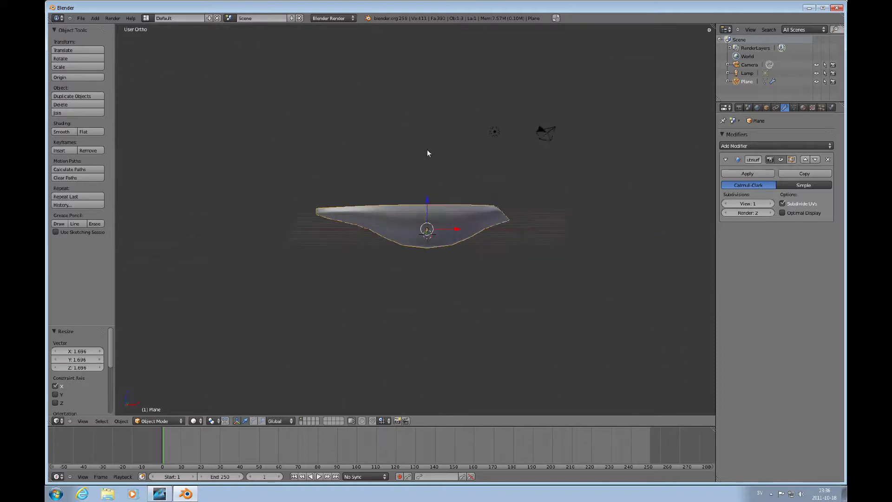
{"action": "middle_click_drag", "start_coordinate": [384, 220], "coordinate": [452, 231]}
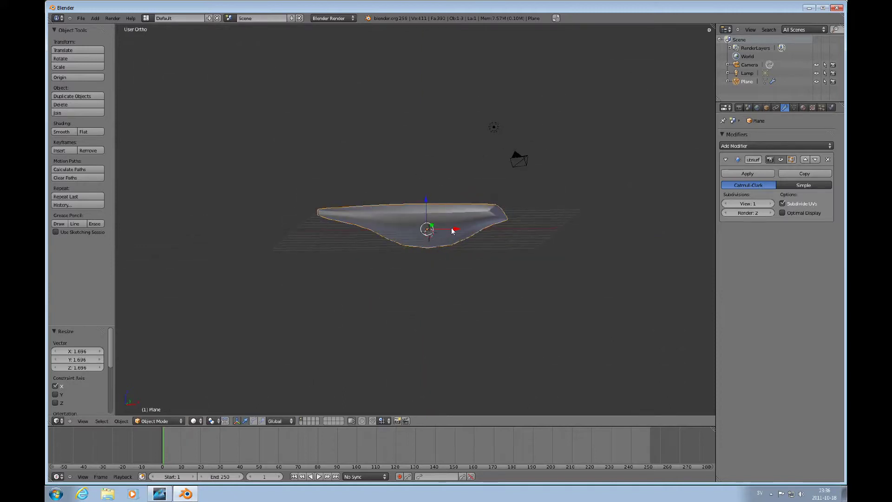
{"action": "key", "text": "s"}
{"action": "key", "text": "x"}
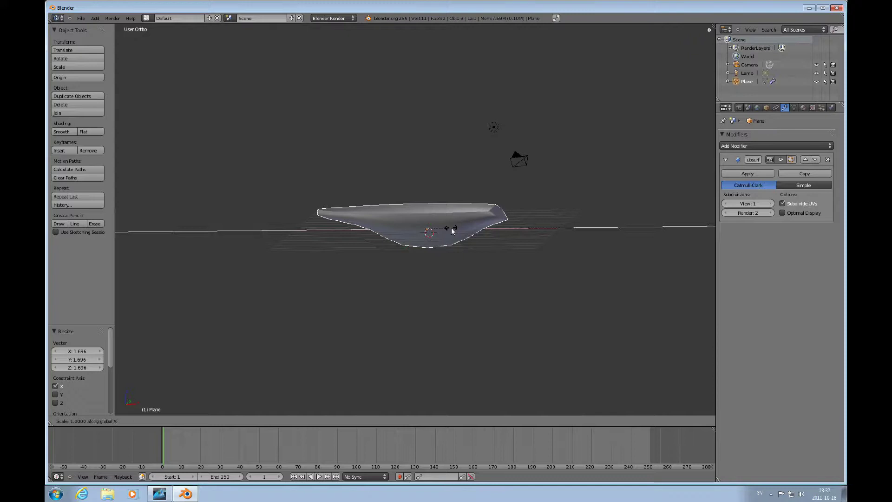
{"action": "left_click", "coordinate": [450, 228]}
Make the hull taller by scaling it along the Z axis by about 1.3
{"action": "key", "text": "s"}
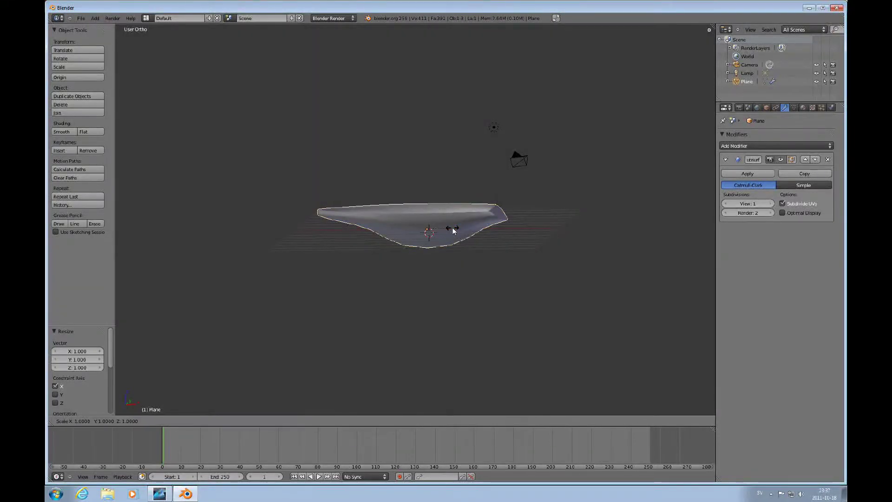
{"action": "key", "text": "z"}
{"action": "left_click", "coordinate": [465, 237]}
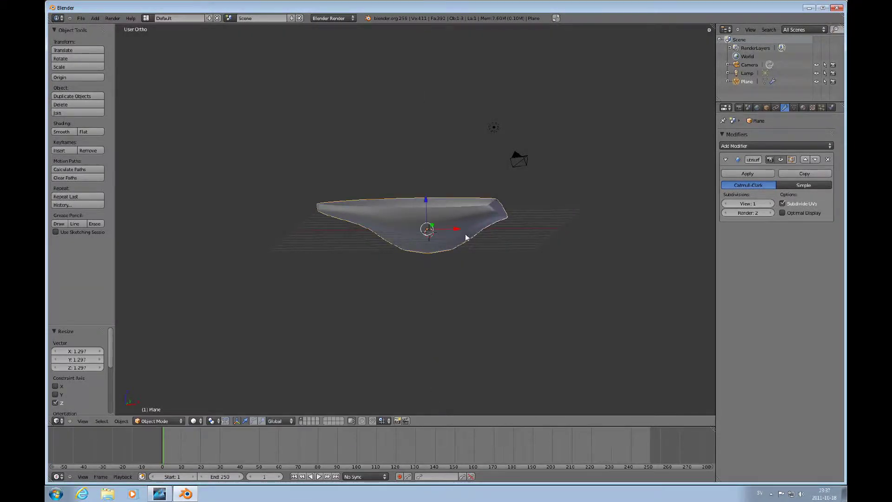
In Edit Mode, deselect everything and add a lengthwise loop cut across the flat stern, sliding it close to the stern's side edge nearest the camera object
{"action": "middle_click_drag", "start_coordinate": [480, 228], "coordinate": [497, 264]}
{"action": "key", "text": "Tab"}
{"action": "scroll", "coordinate": [493, 260], "scroll_direction": "up", "scroll_amount": 6}
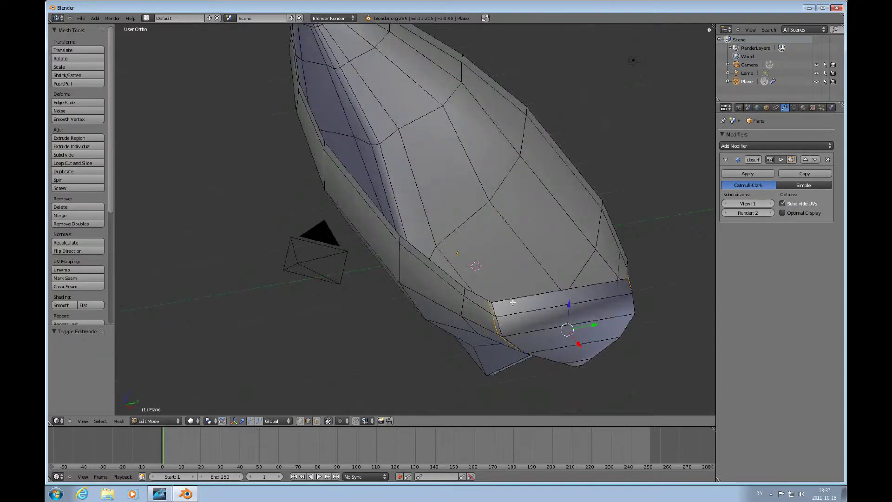
{"action": "key", "text": "a"}
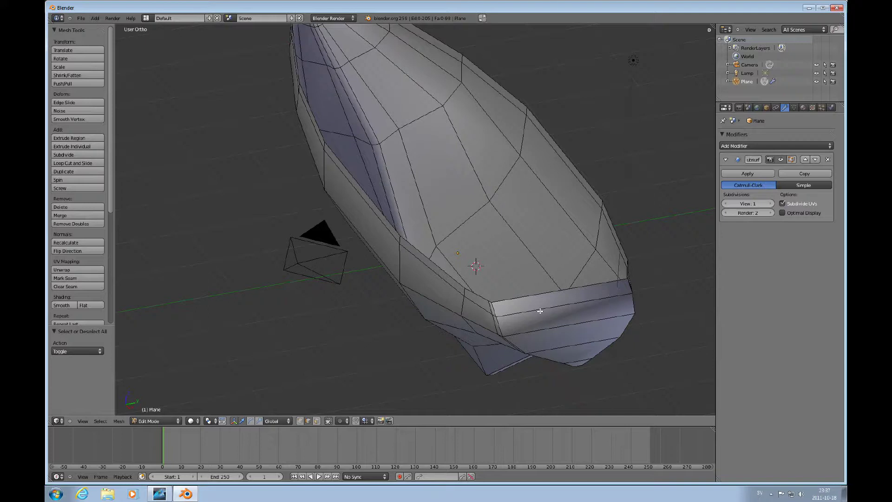
{"action": "key", "text": "ctrl+r"}
{"action": "left_click", "coordinate": [537, 311]}
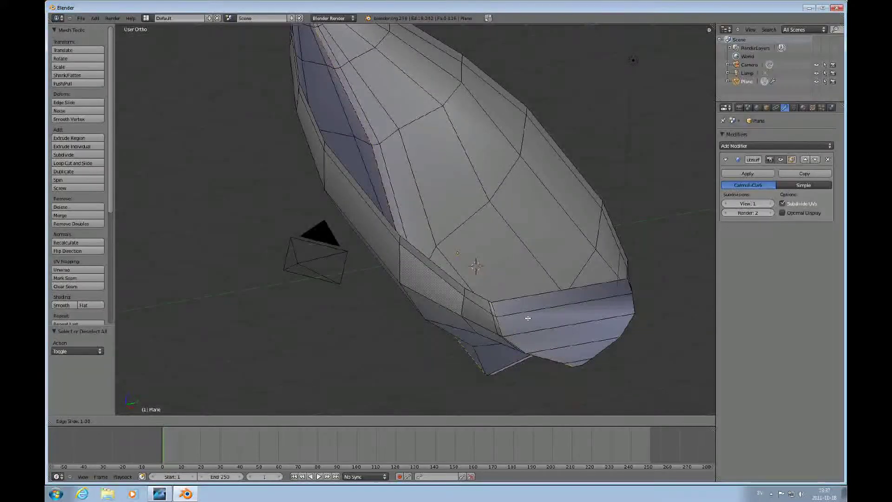
{"action": "left_click", "coordinate": [529, 319]}
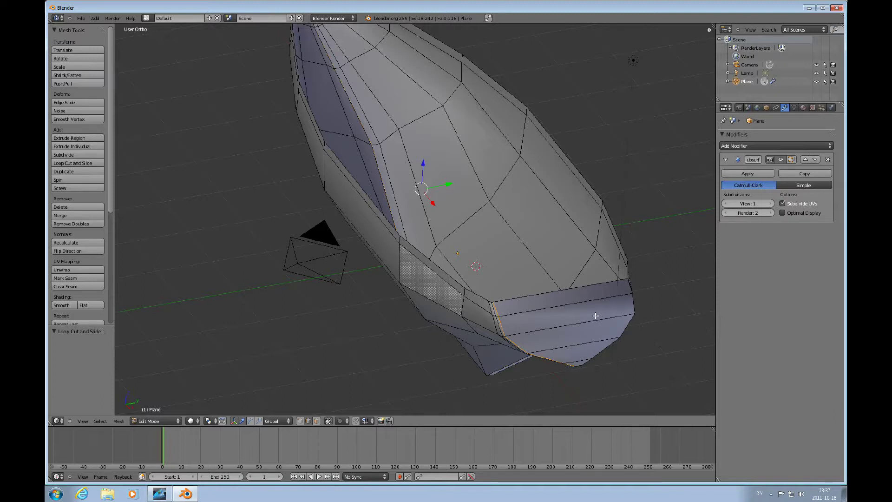
Add a second lengthwise loop cut across the stern and slide it about -0.93, close to the opposite side edge
{"action": "key", "text": "ctrl+r"}
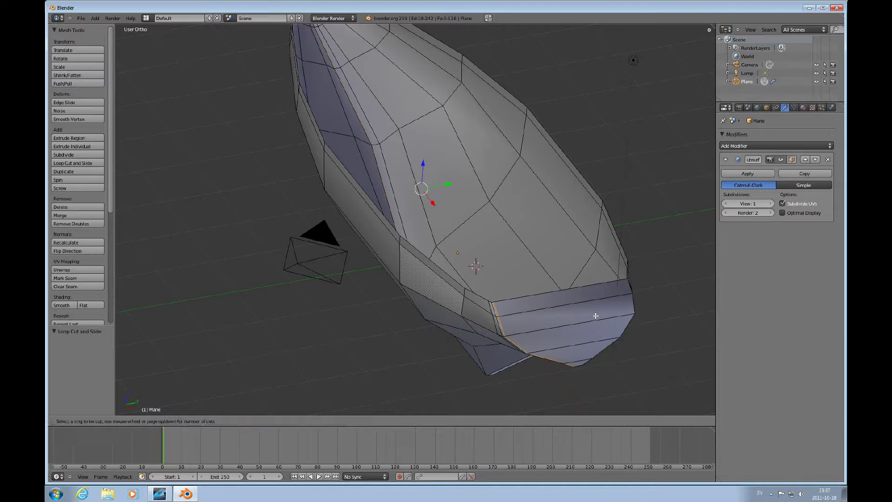
{"action": "left_click", "coordinate": [595, 315]}
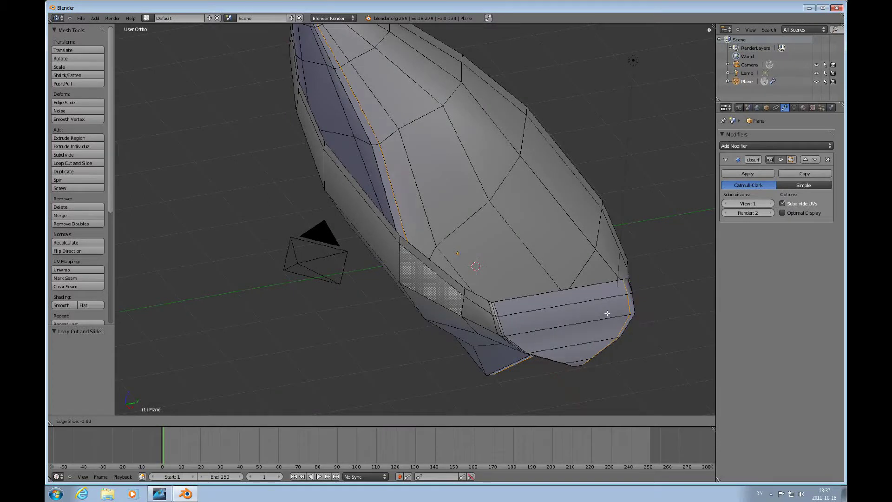
{"action": "left_click", "coordinate": [608, 313]}
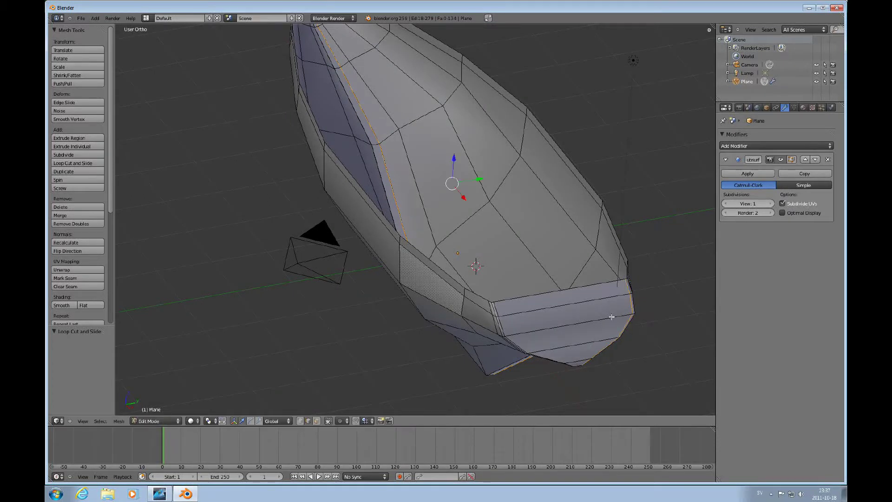
Return to Object Mode, render the hull from the camera view, and switch back from the render result to the 3D View
{"action": "middle_click_drag", "start_coordinate": [599, 333], "coordinate": [588, 225]}
{"action": "key", "text": "Tab"}
{"action": "key", "text": "KP_0"}
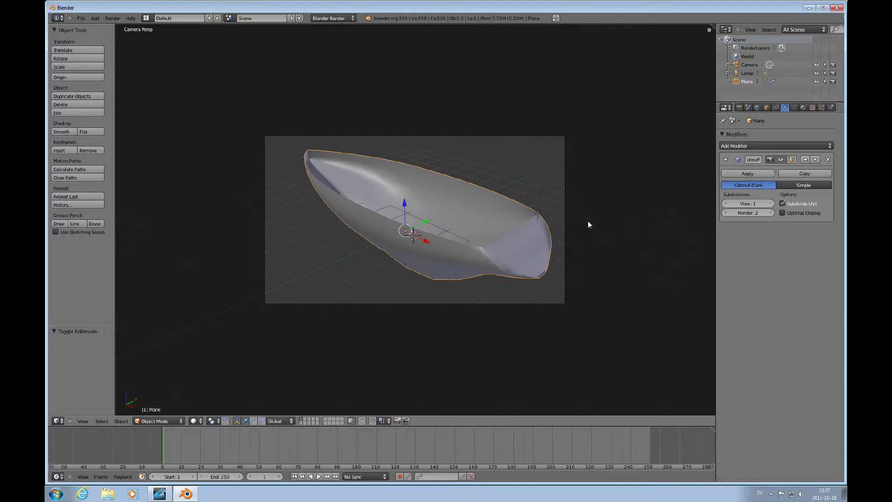
{"action": "key", "text": "F12"}
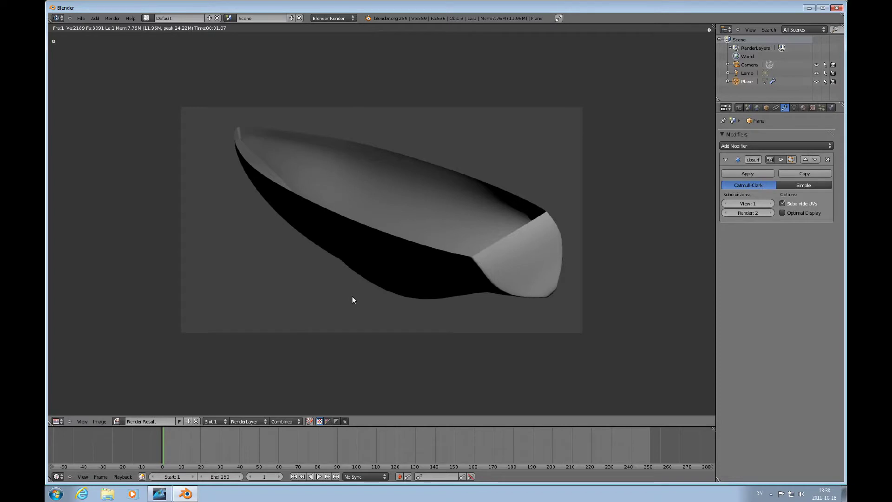
{"action": "left_click", "coordinate": [58, 420]}
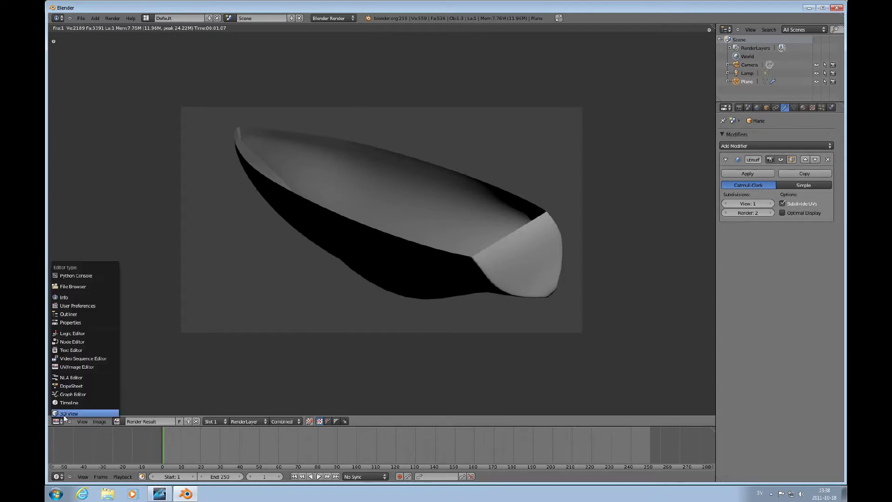
{"action": "left_click", "coordinate": [65, 411]}
Look through the 3D View, Add Mesh and Mesh add-on categories in User Preferences, and return to the 3D View
{"action": "left_click", "coordinate": [59, 421]}
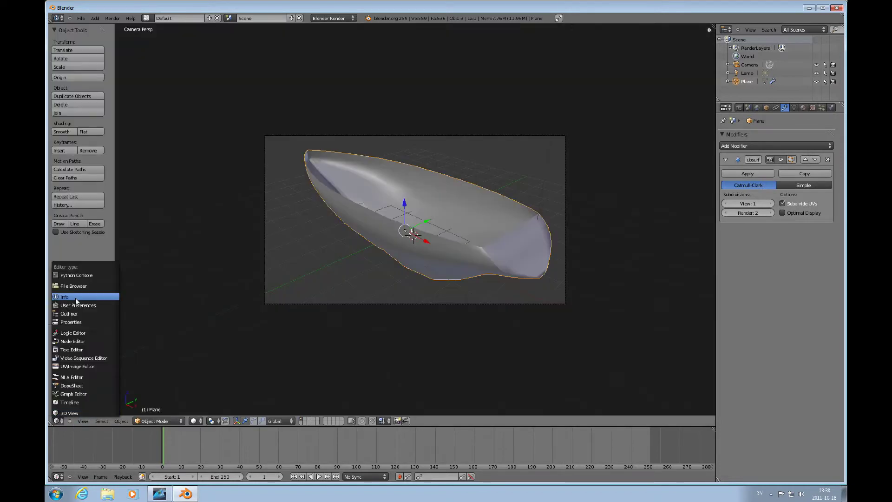
{"action": "left_click", "coordinate": [74, 306]}
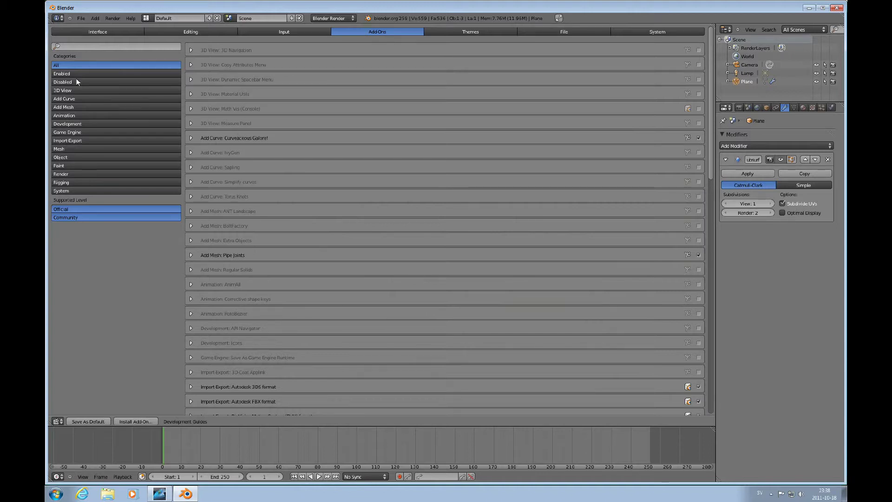
{"action": "left_click", "coordinate": [64, 89]}
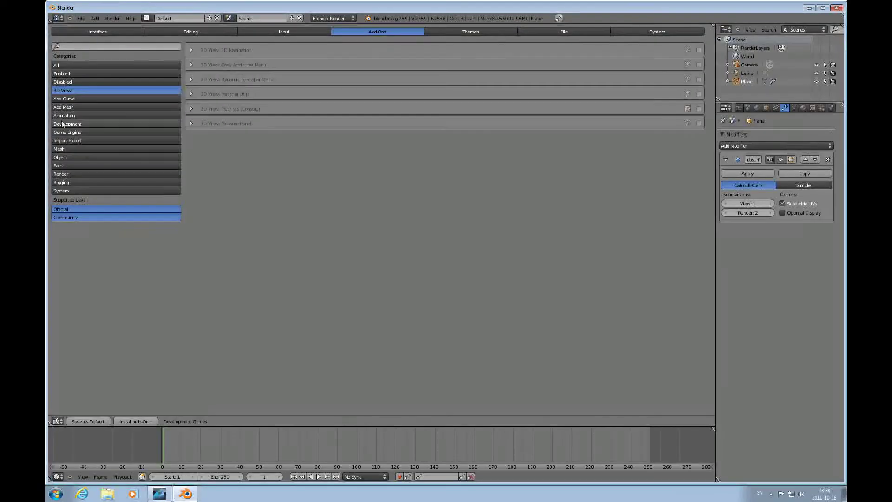
{"action": "left_click", "coordinate": [71, 107]}
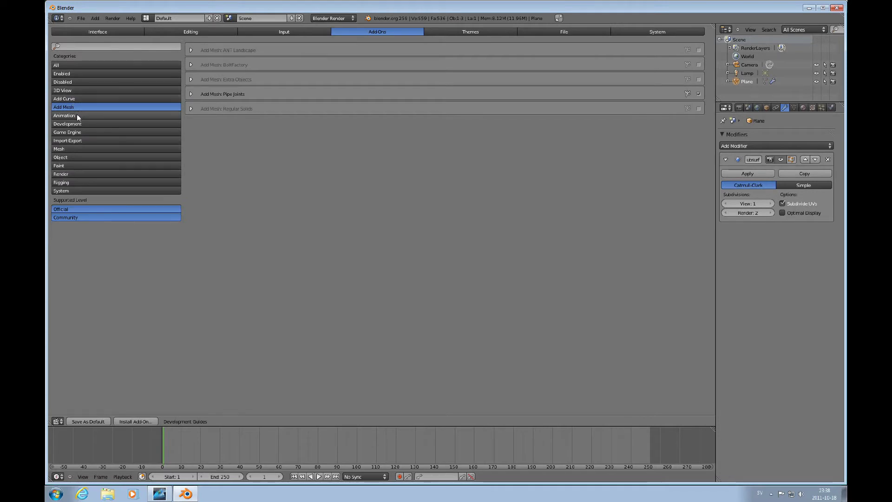
{"action": "left_click", "coordinate": [67, 148]}
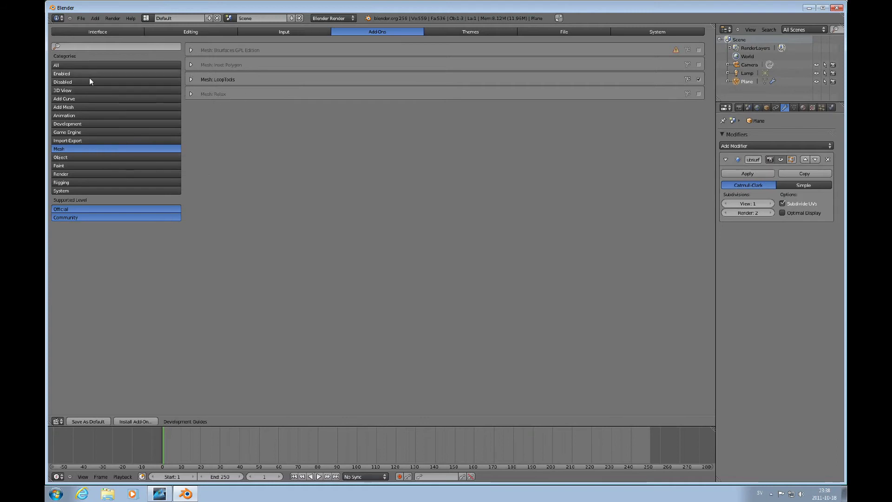
{"action": "left_click", "coordinate": [62, 421]}
{"action": "left_click", "coordinate": [66, 413]}
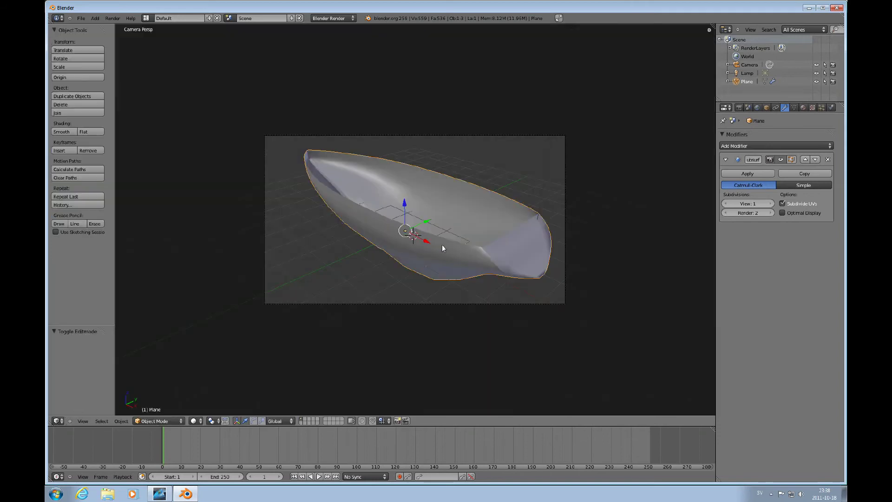